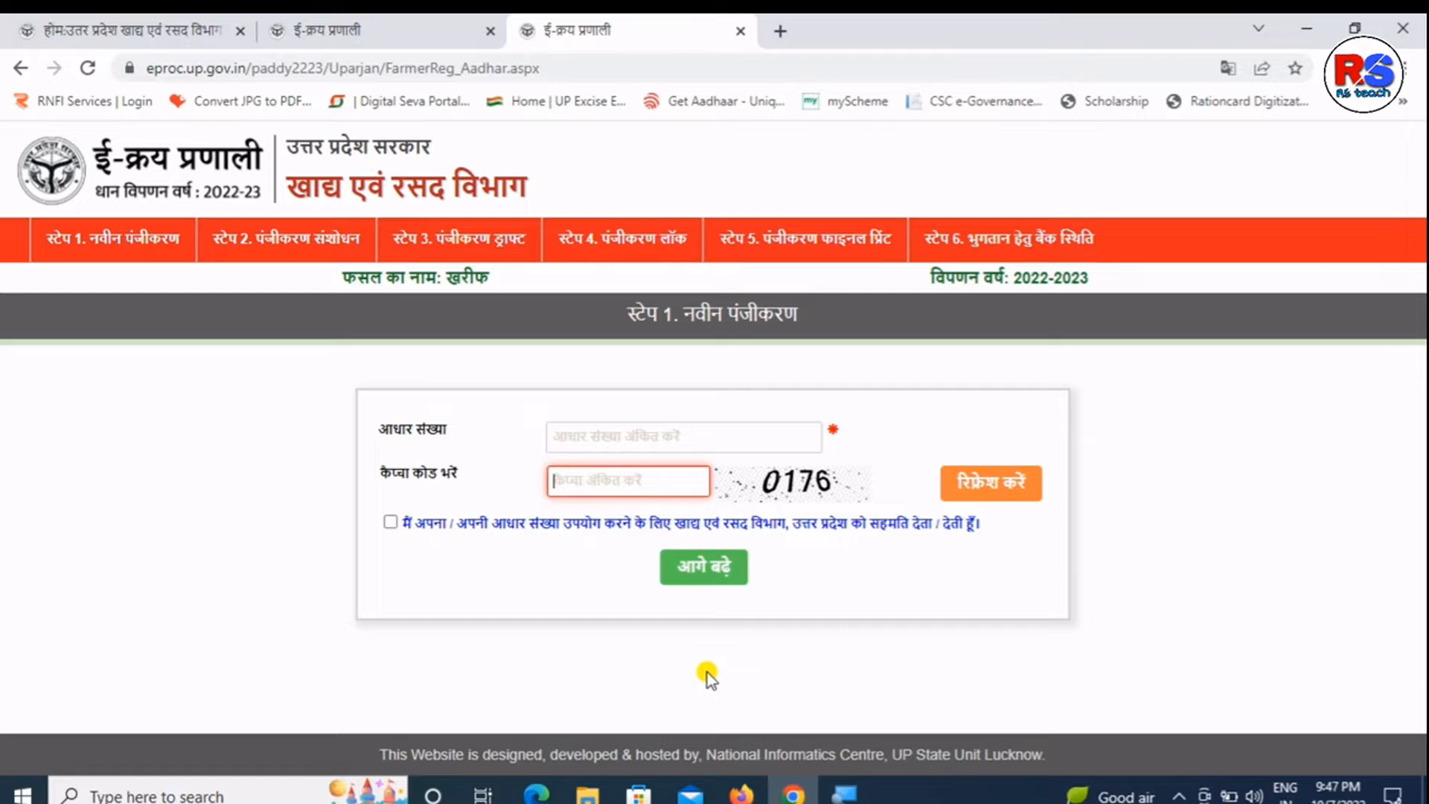
- Submit the farmer's Aadhaar number with captcha 0176 and consent to open the Kharif 2022-23 registration form
{"action": "left_click", "coordinate": [700, 439]}
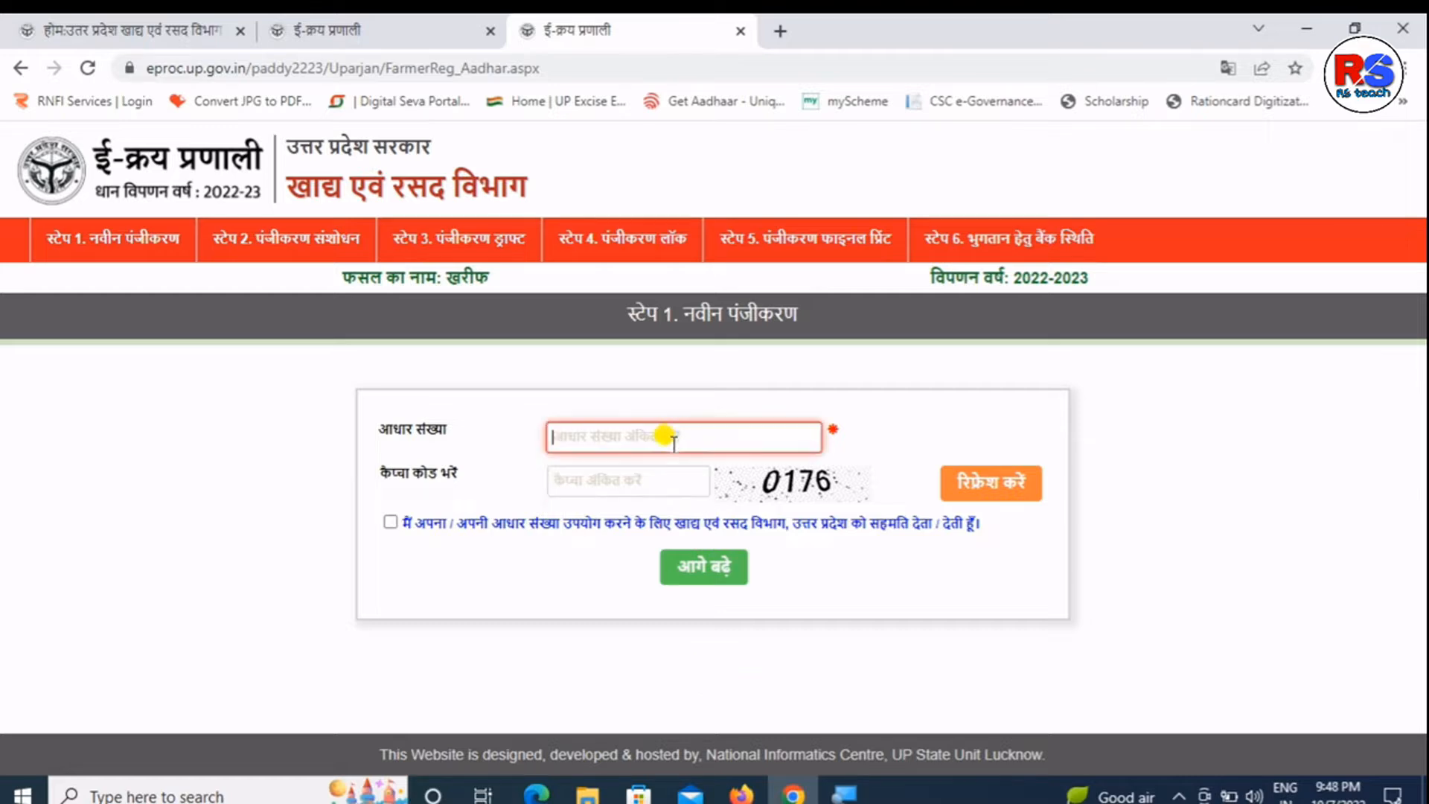
{"action": "left_click_drag", "start_coordinate": [664, 314], "coordinate": [712, 314]}
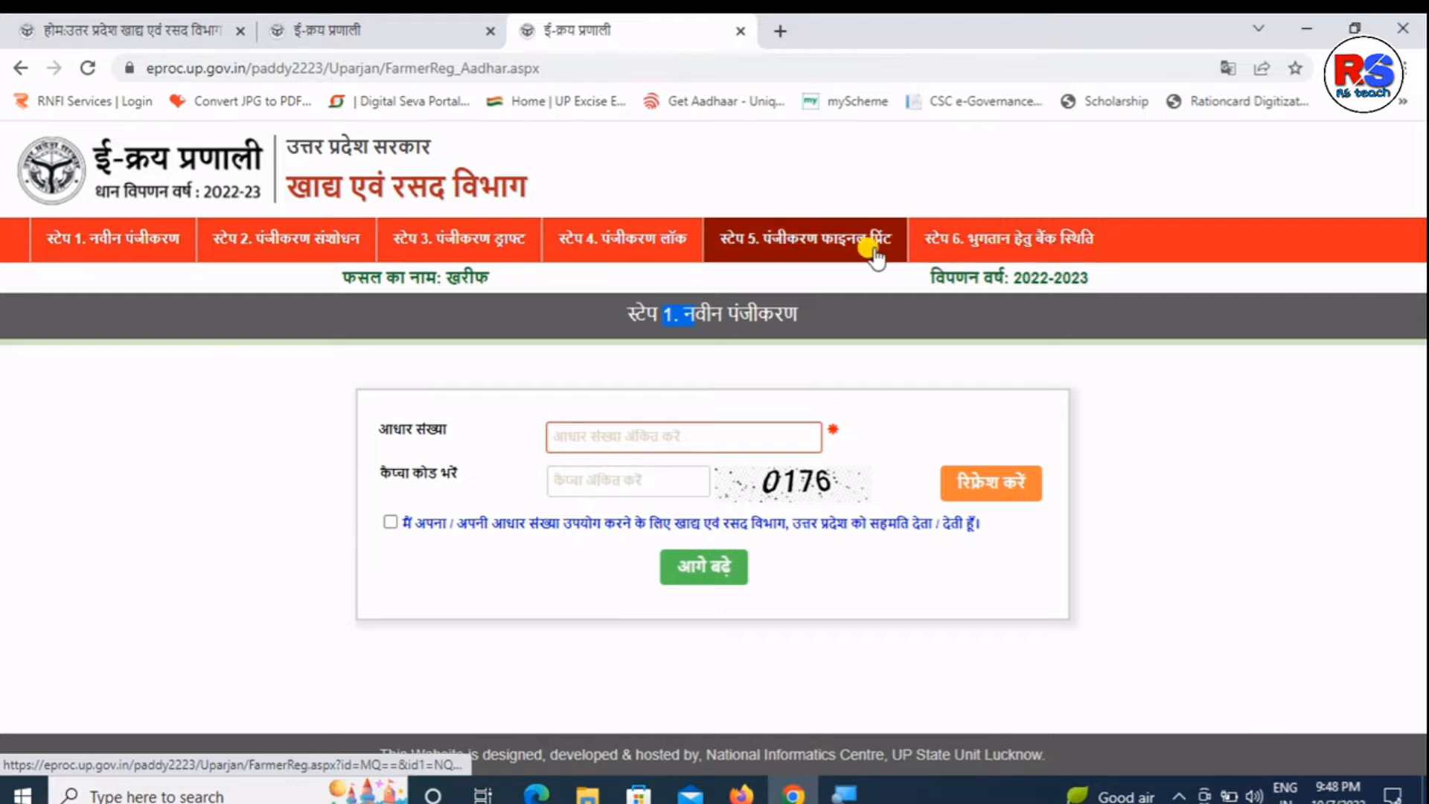
{"action": "double_click", "coordinate": [695, 304]}
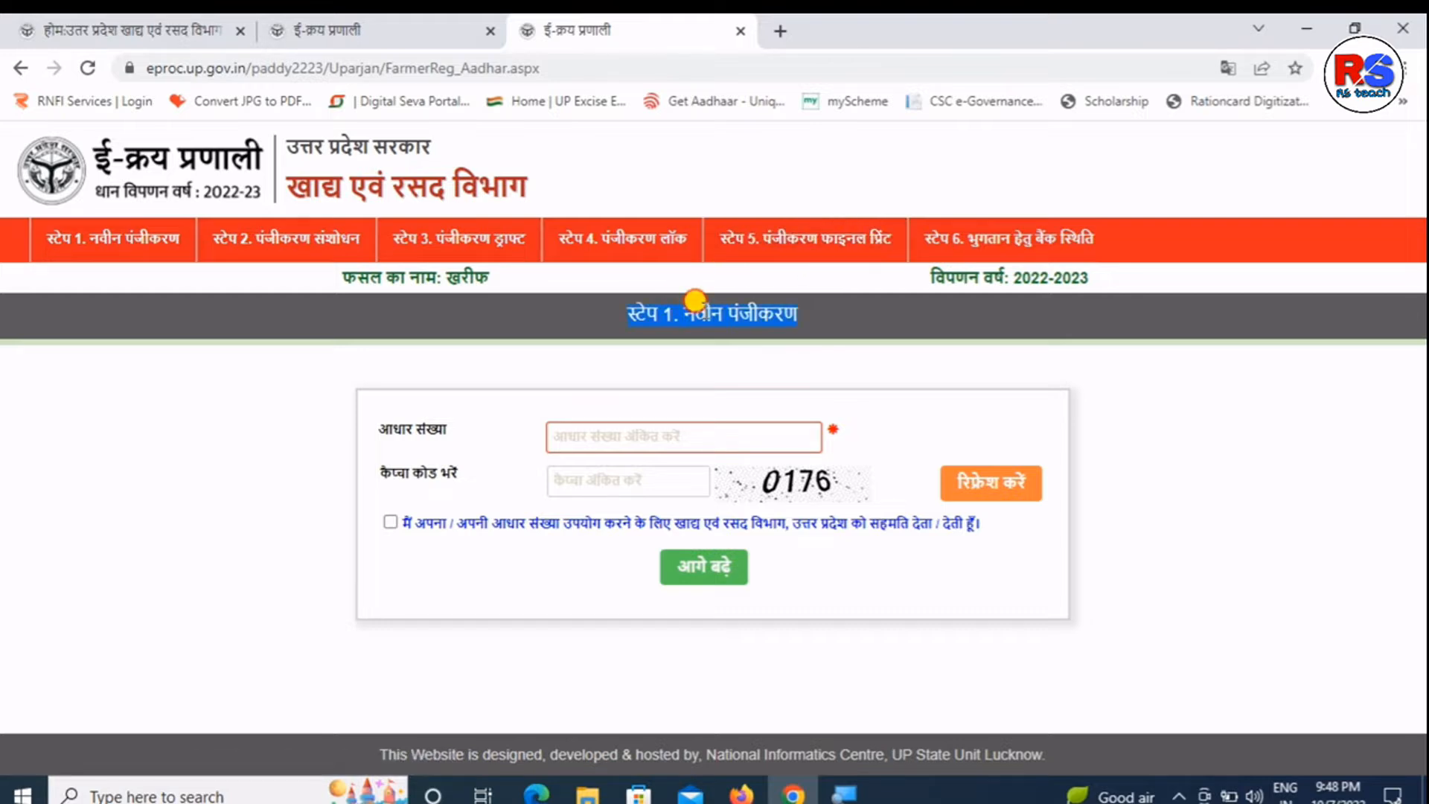
{"action": "left_click", "coordinate": [592, 435]}
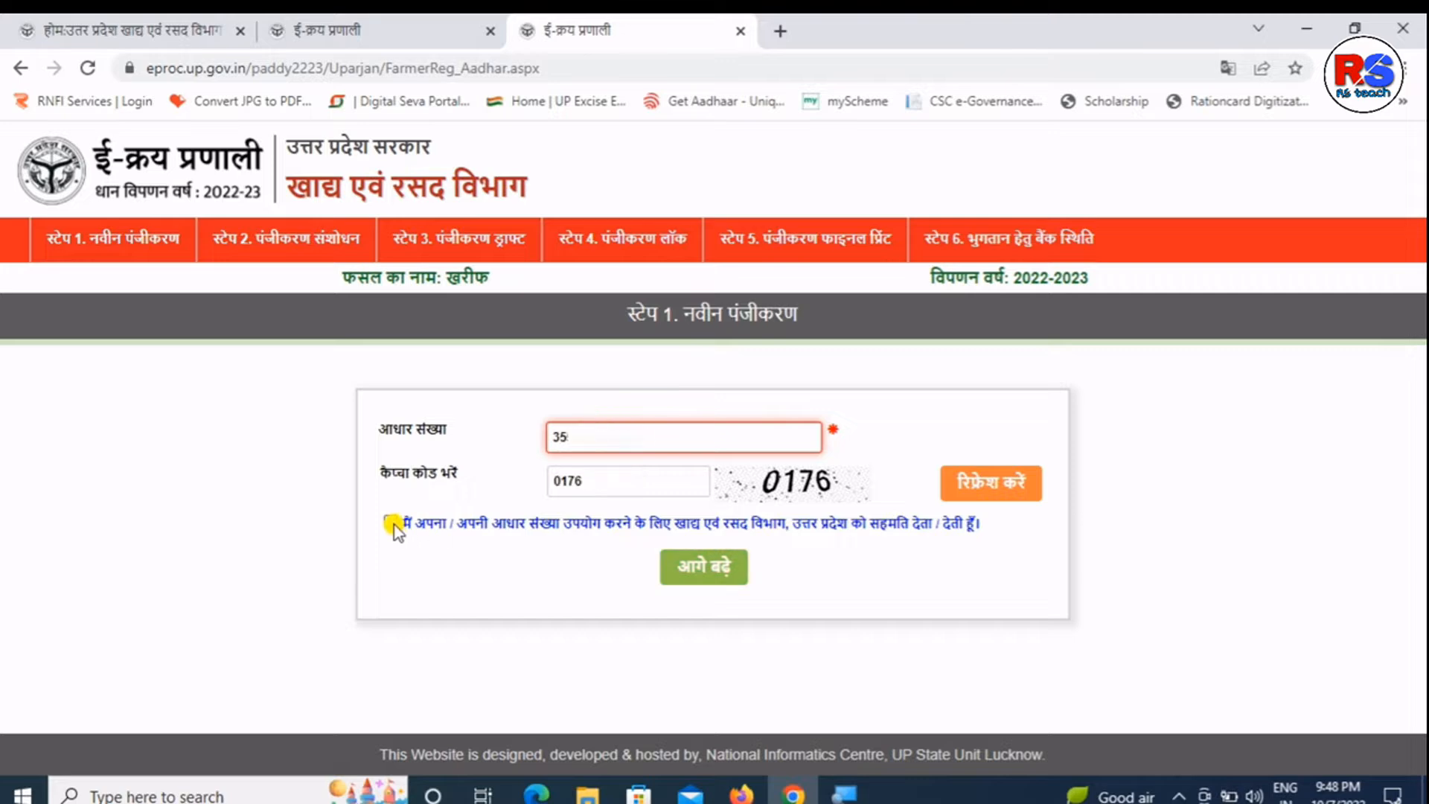
{"action": "left_click", "coordinate": [393, 523]}
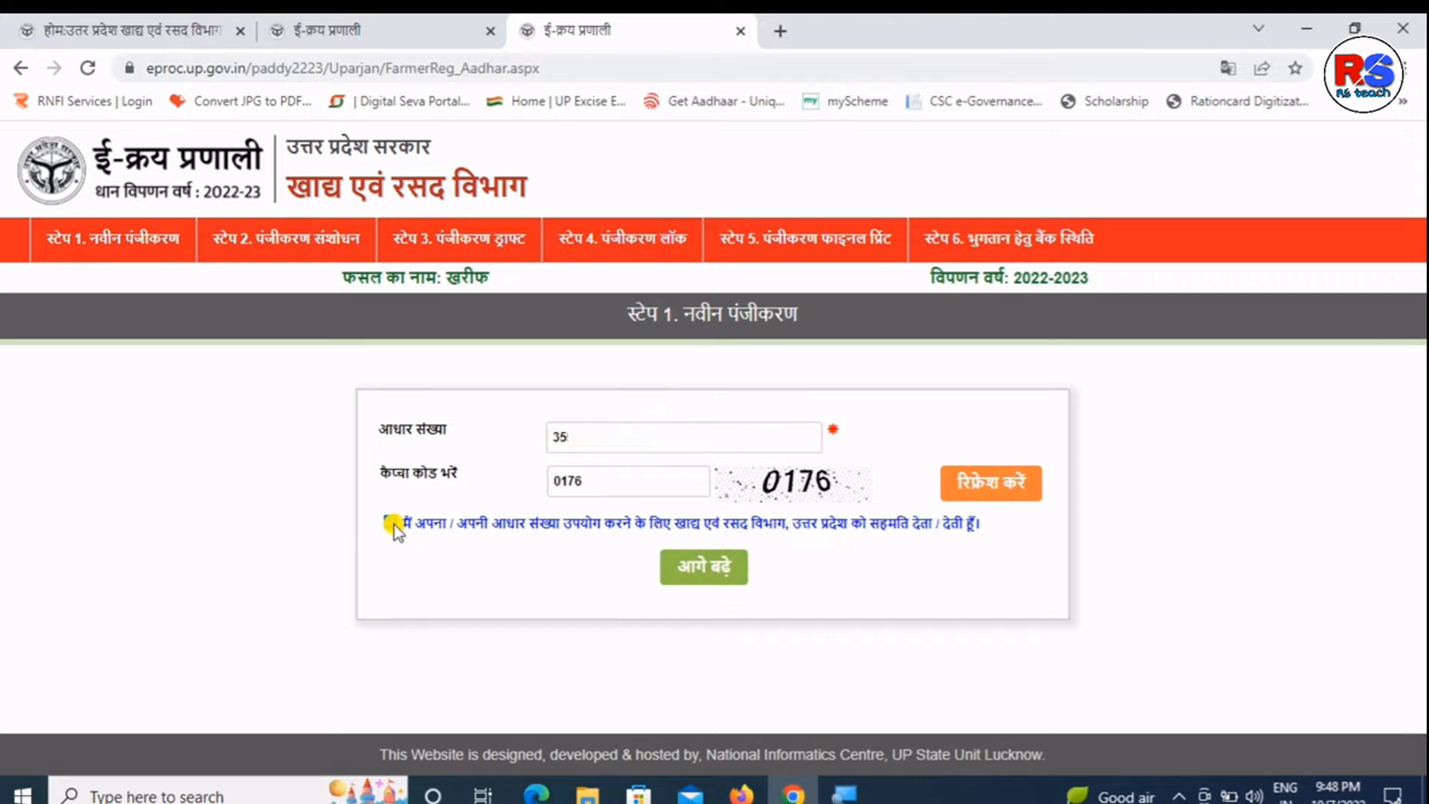
{"action": "left_click", "coordinate": [704, 570]}
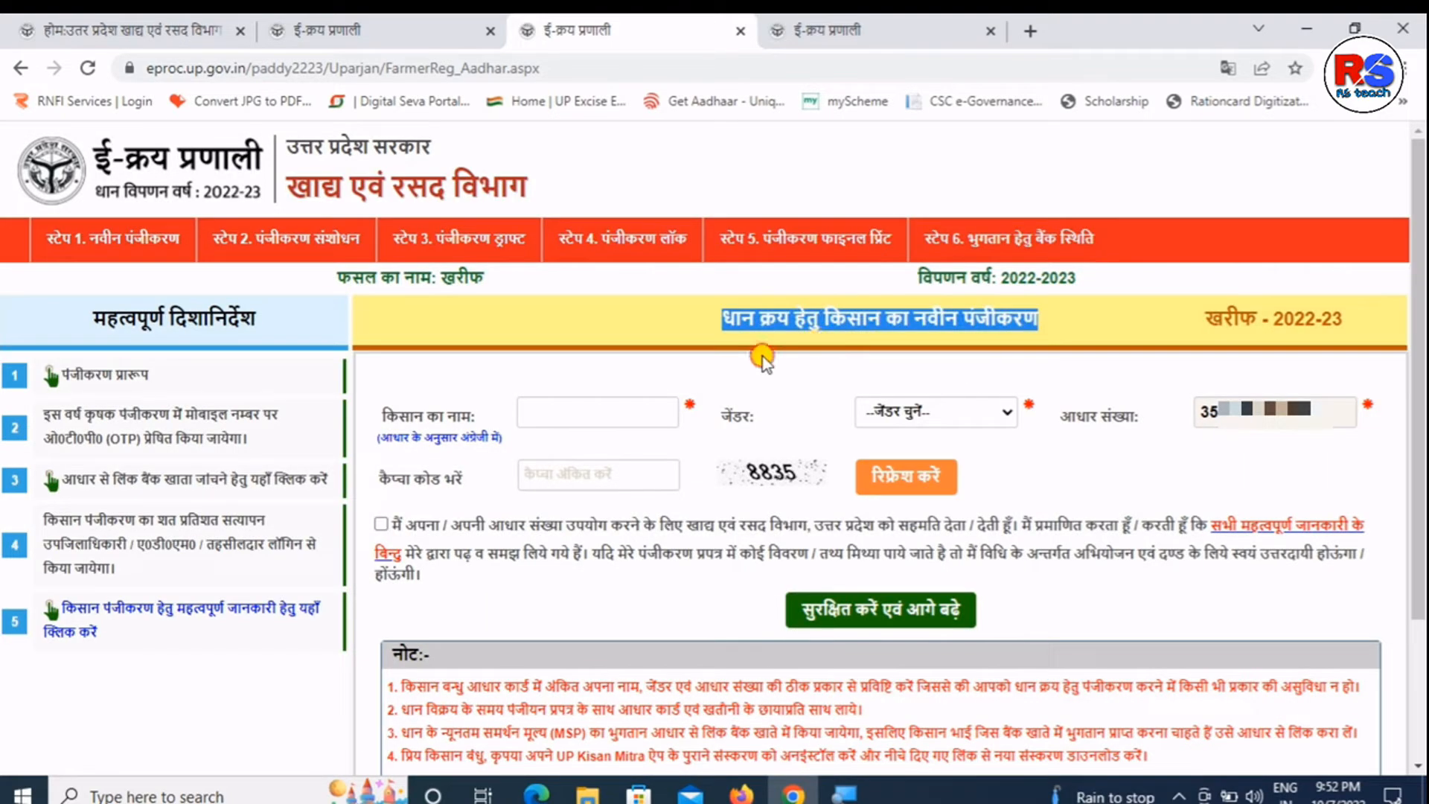
{"action": "left_click", "coordinate": [762, 357]}
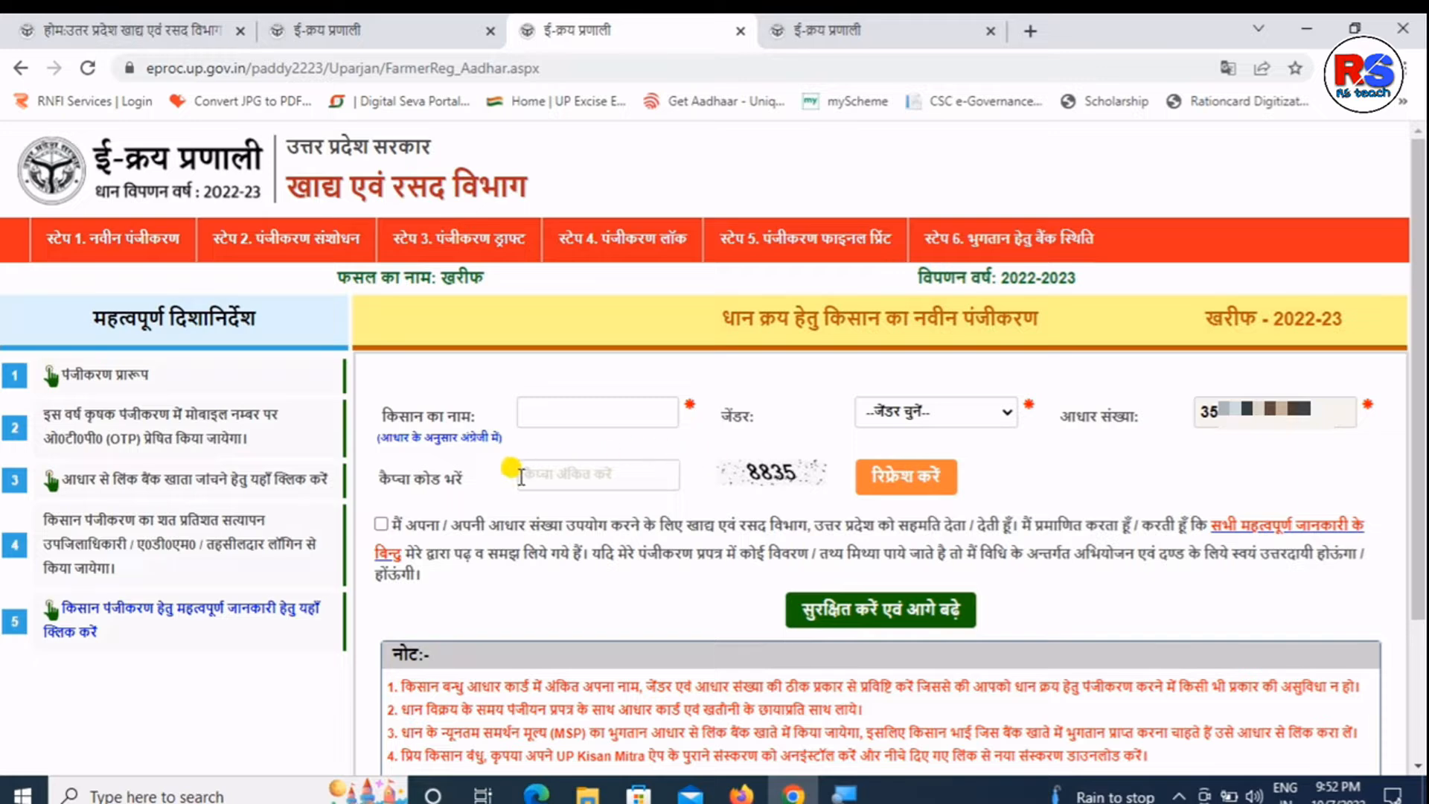
- Enter the farmer's name and set the gender to पुरुष (Male)
{"action": "left_click", "coordinate": [618, 421]}
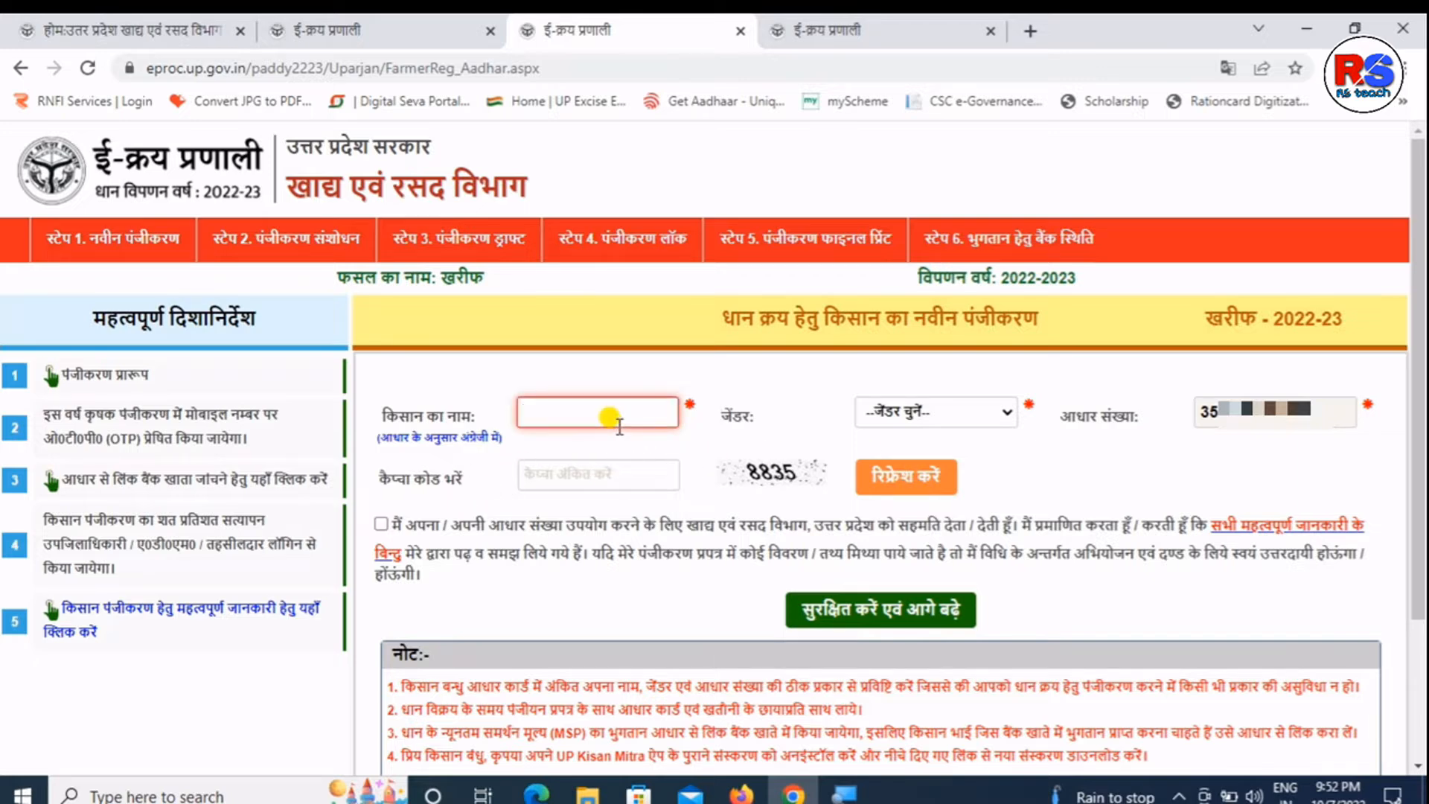
{"action": "type", "text": "RA"}
{"action": "key", "text": "BackSpace"}
{"action": "left_click", "coordinate": [972, 409]}
{"action": "left_click", "coordinate": [923, 472]}
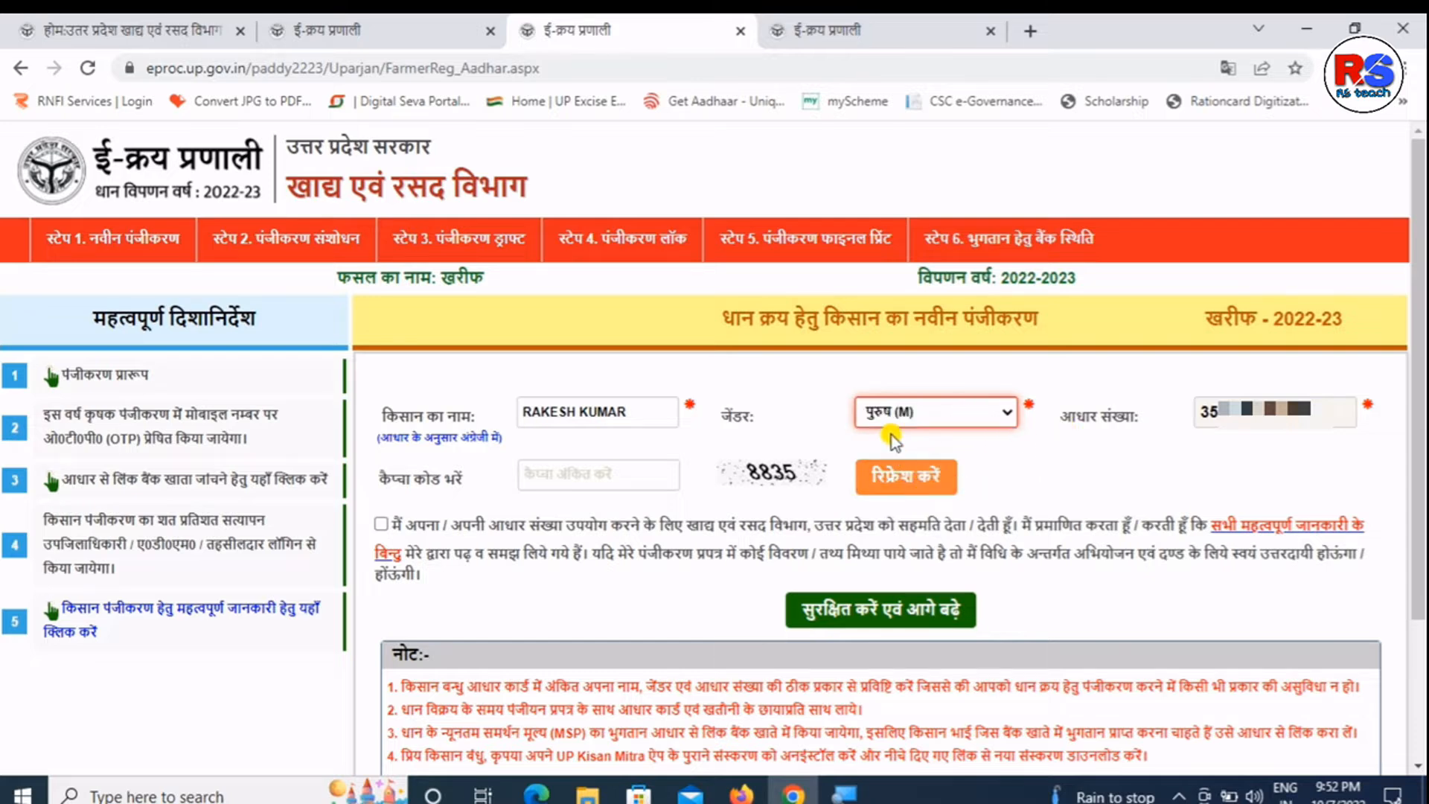
- Enter captcha 8835, accept the consent declaration, and save to continue to Step 2
{"action": "left_click", "coordinate": [588, 473]}
{"action": "type", "text": "88"}
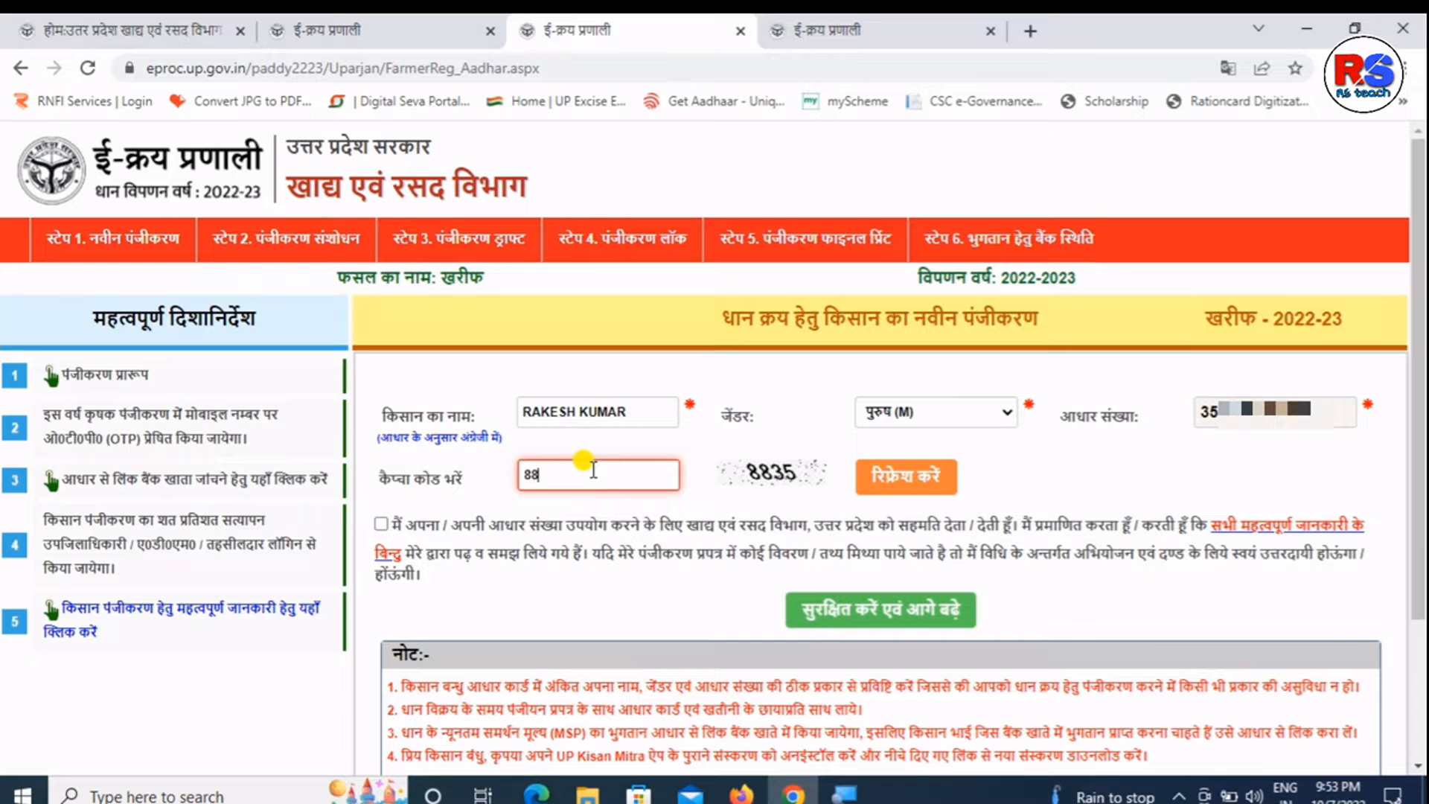
{"action": "type", "text": "35"}
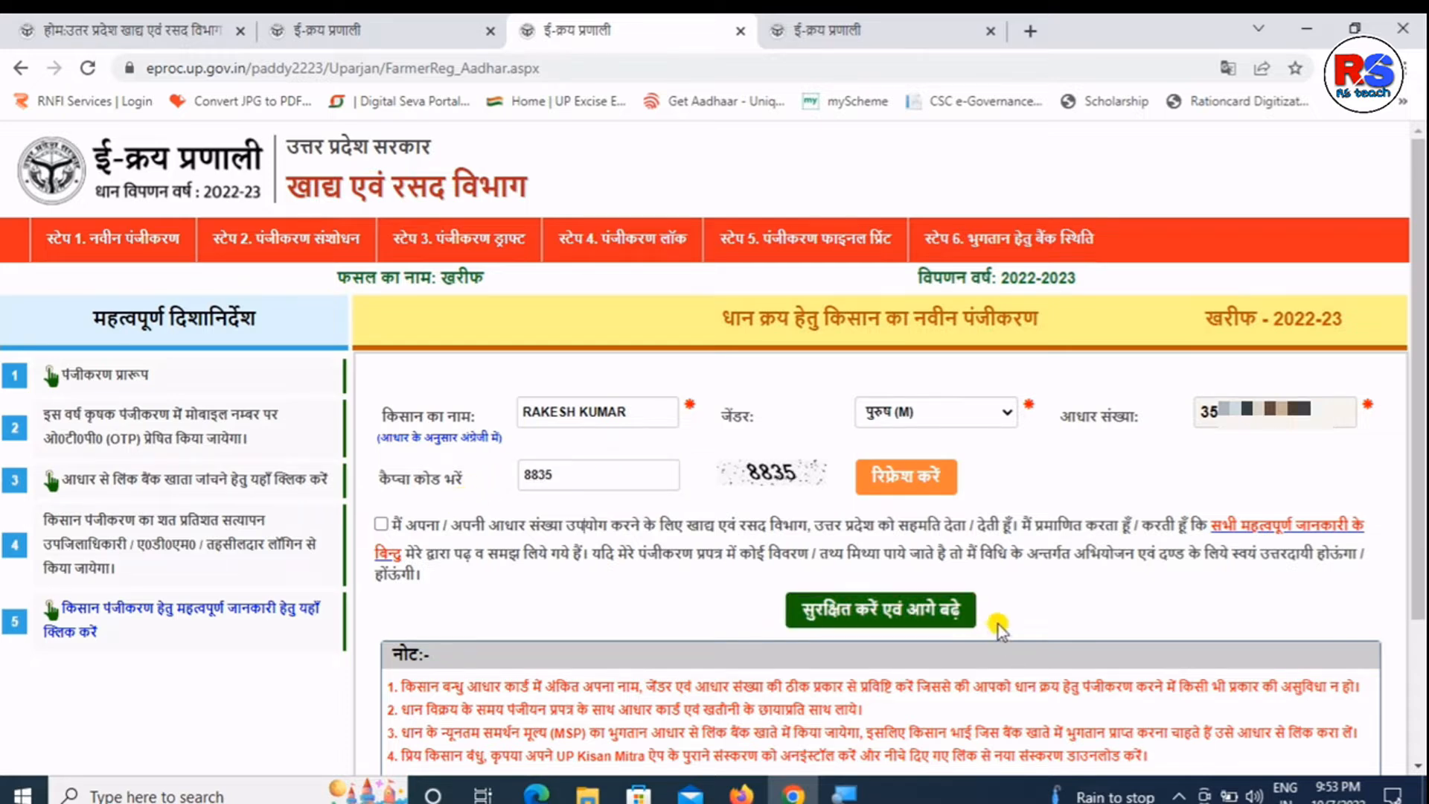
{"action": "left_click_drag", "start_coordinate": [421, 408], "coordinate": [435, 409]}
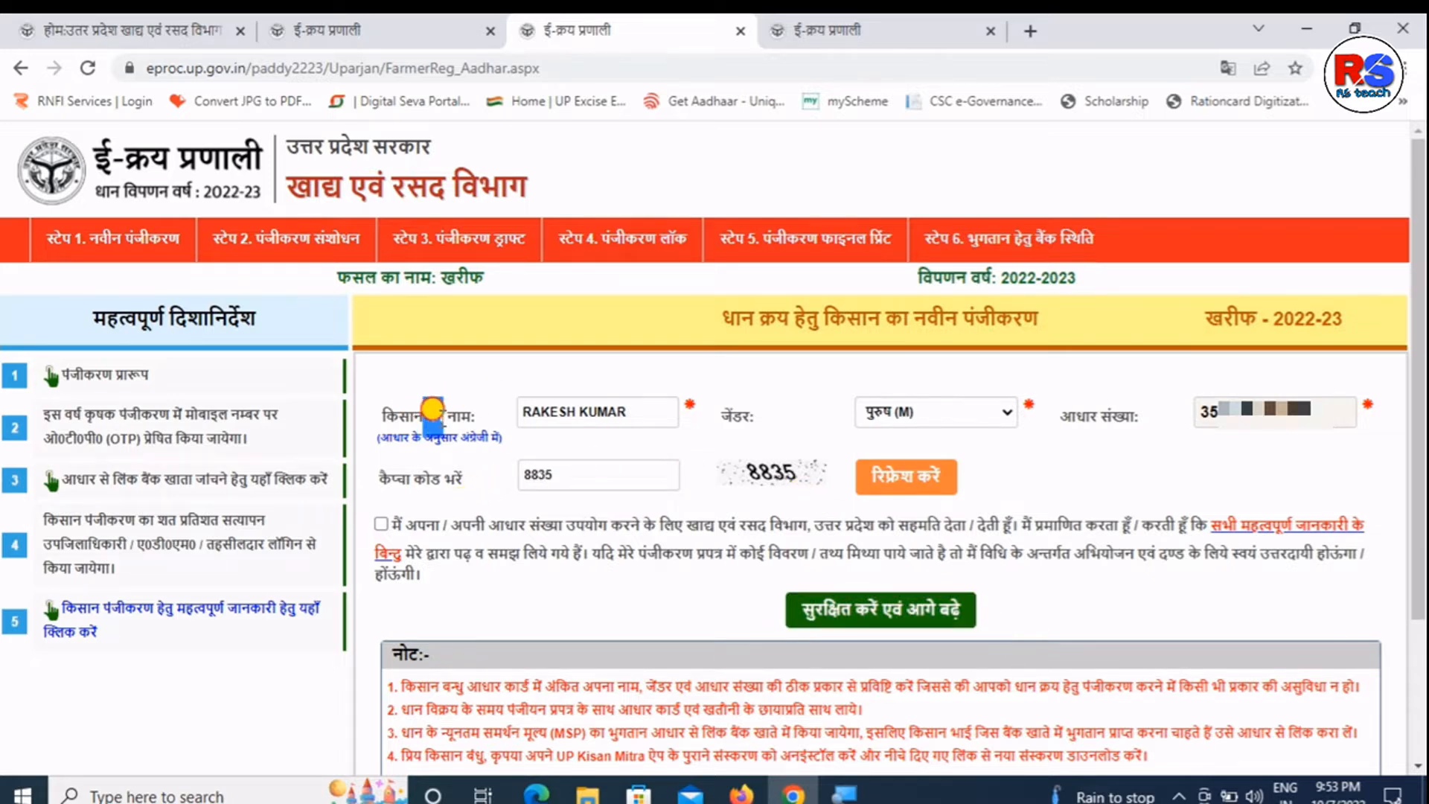
{"action": "triple_click", "coordinate": [459, 436]}
{"action": "left_click", "coordinate": [743, 411]}
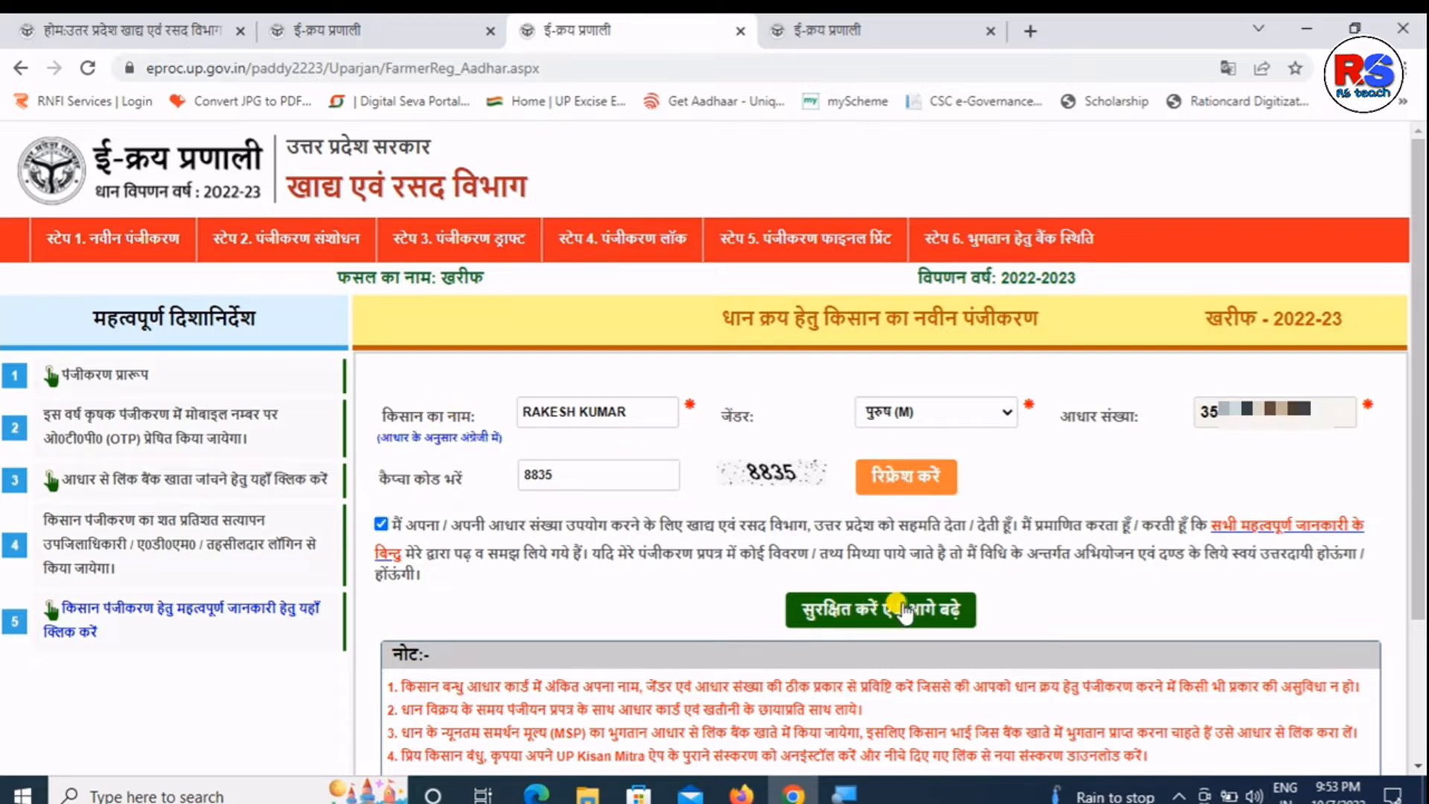
{"action": "left_click", "coordinate": [842, 615]}
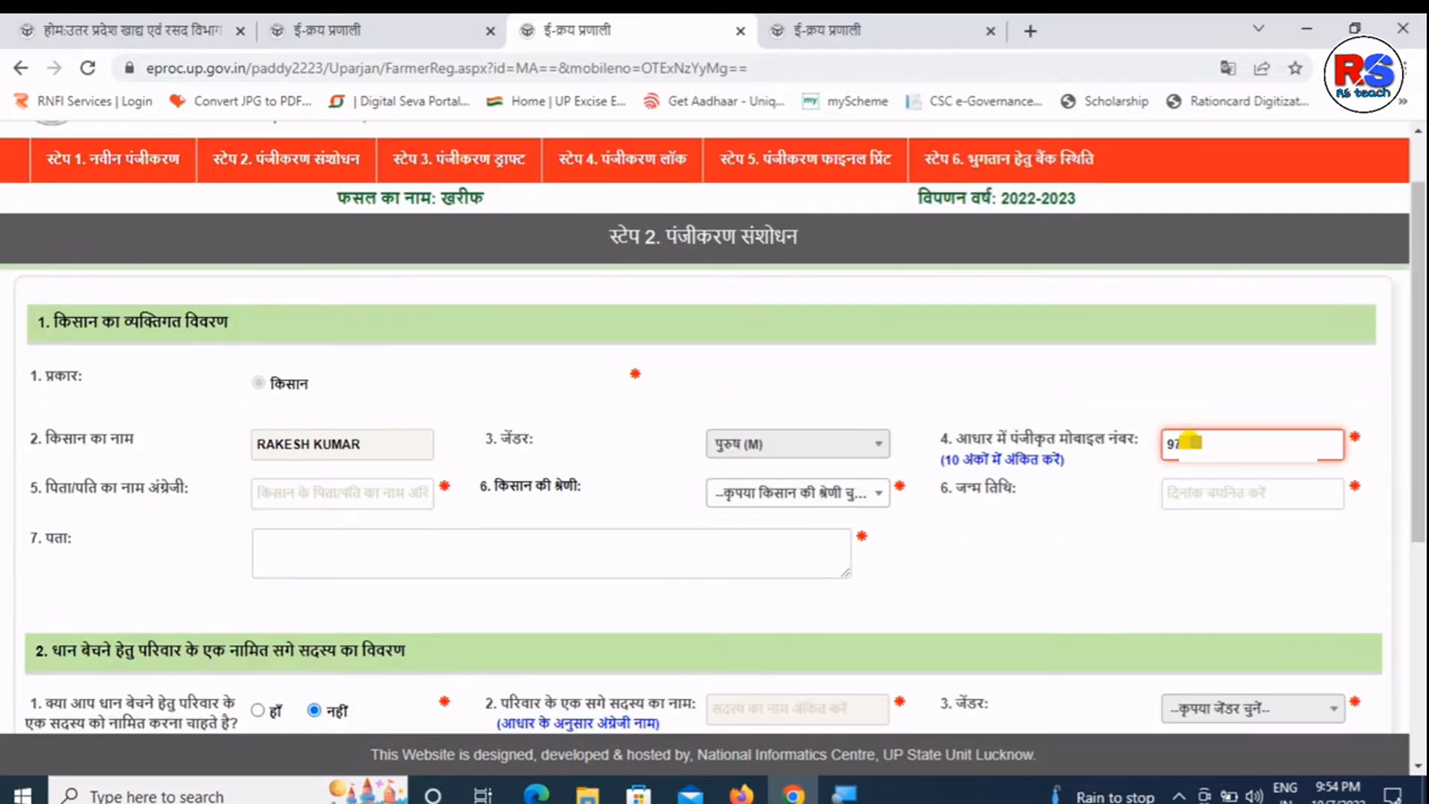
- Fill in the mobile number and father's name, and set the farmer category to OBC
{"action": "type", "text": "****"}
{"action": "left_click", "coordinate": [400, 495]}
{"action": "type", "text": "JASWANT"}
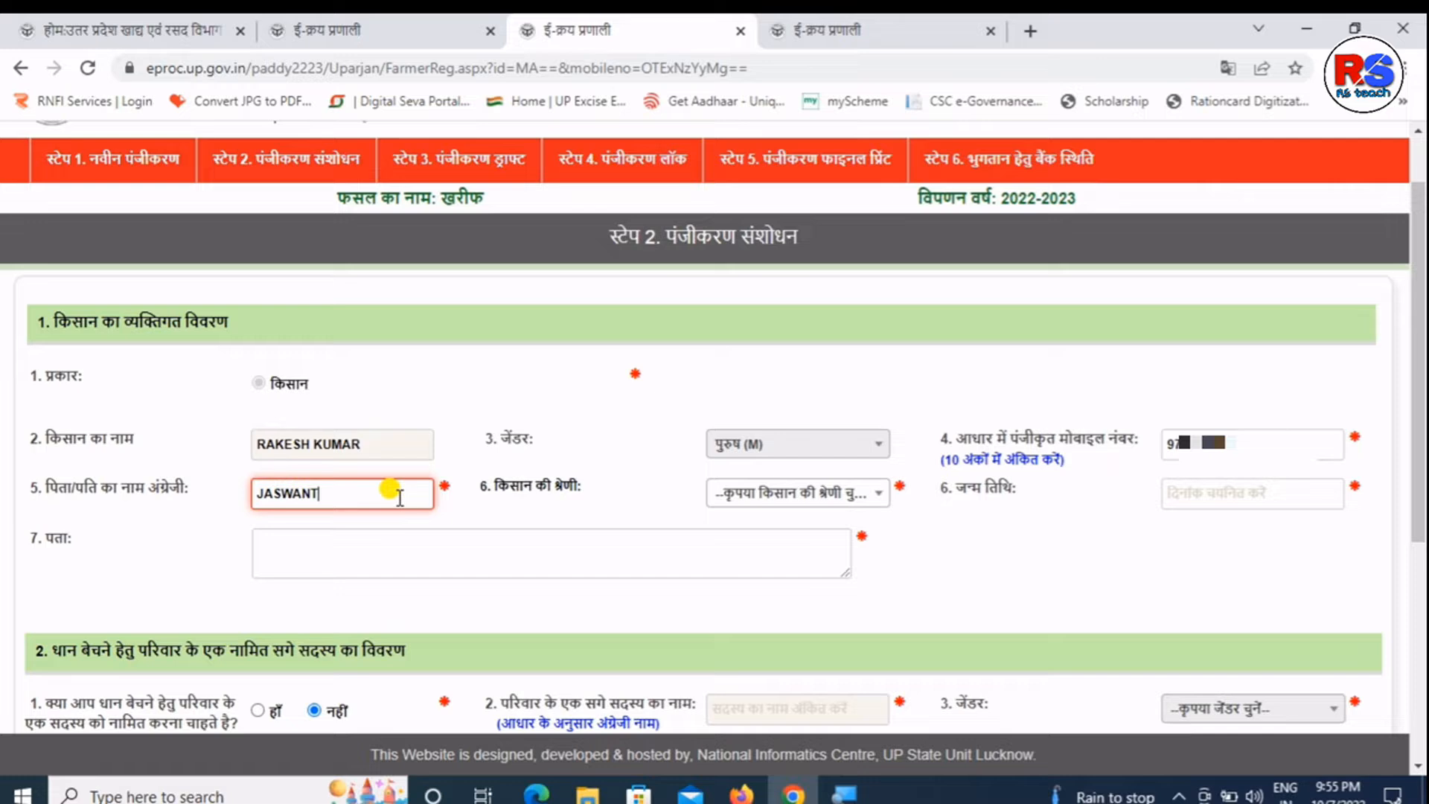
{"action": "left_click", "coordinate": [797, 492]}
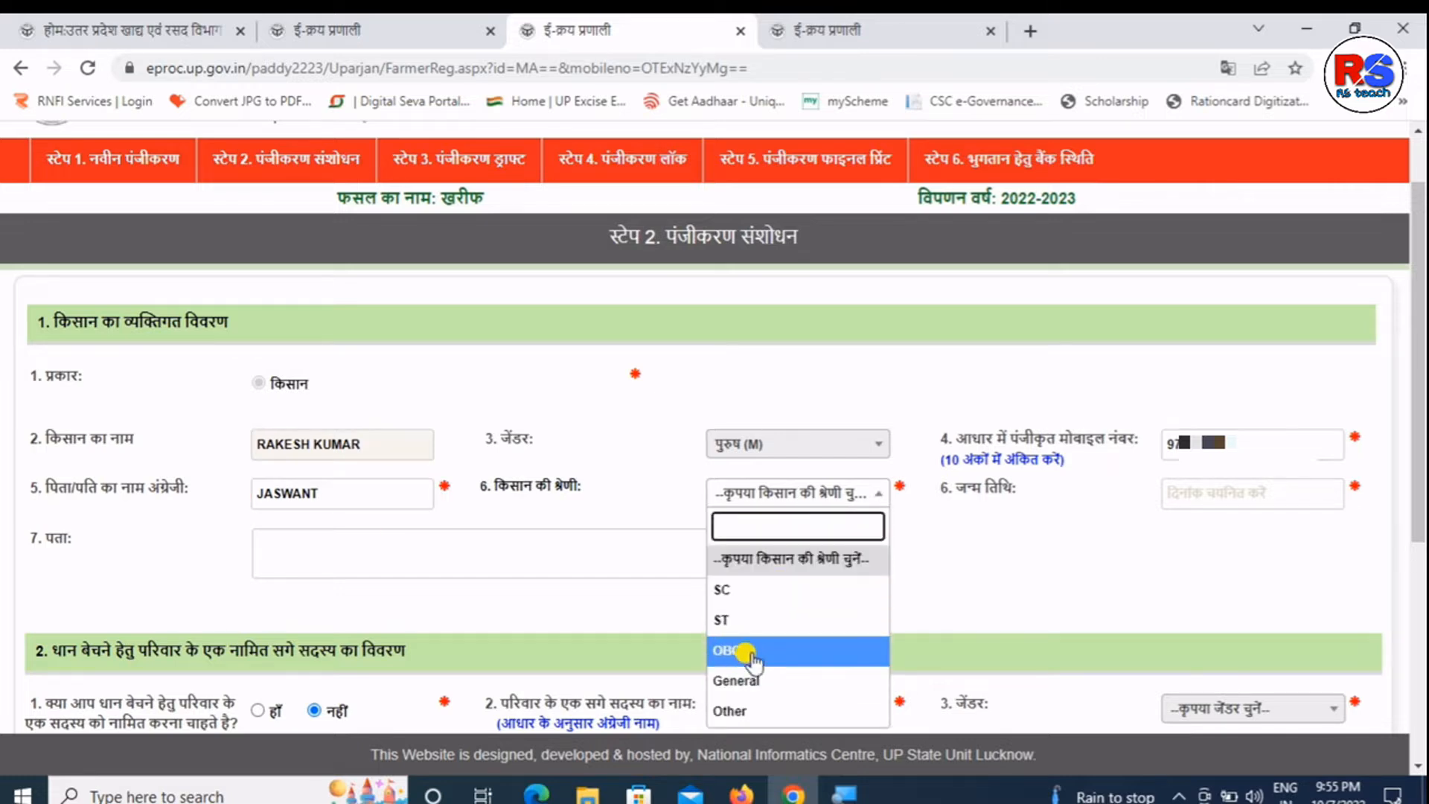
{"action": "left_click", "coordinate": [753, 651]}
- Choose the farmer's 1990s date of birth from the calendar and enter the address
{"action": "left_click", "coordinate": [1187, 491]}
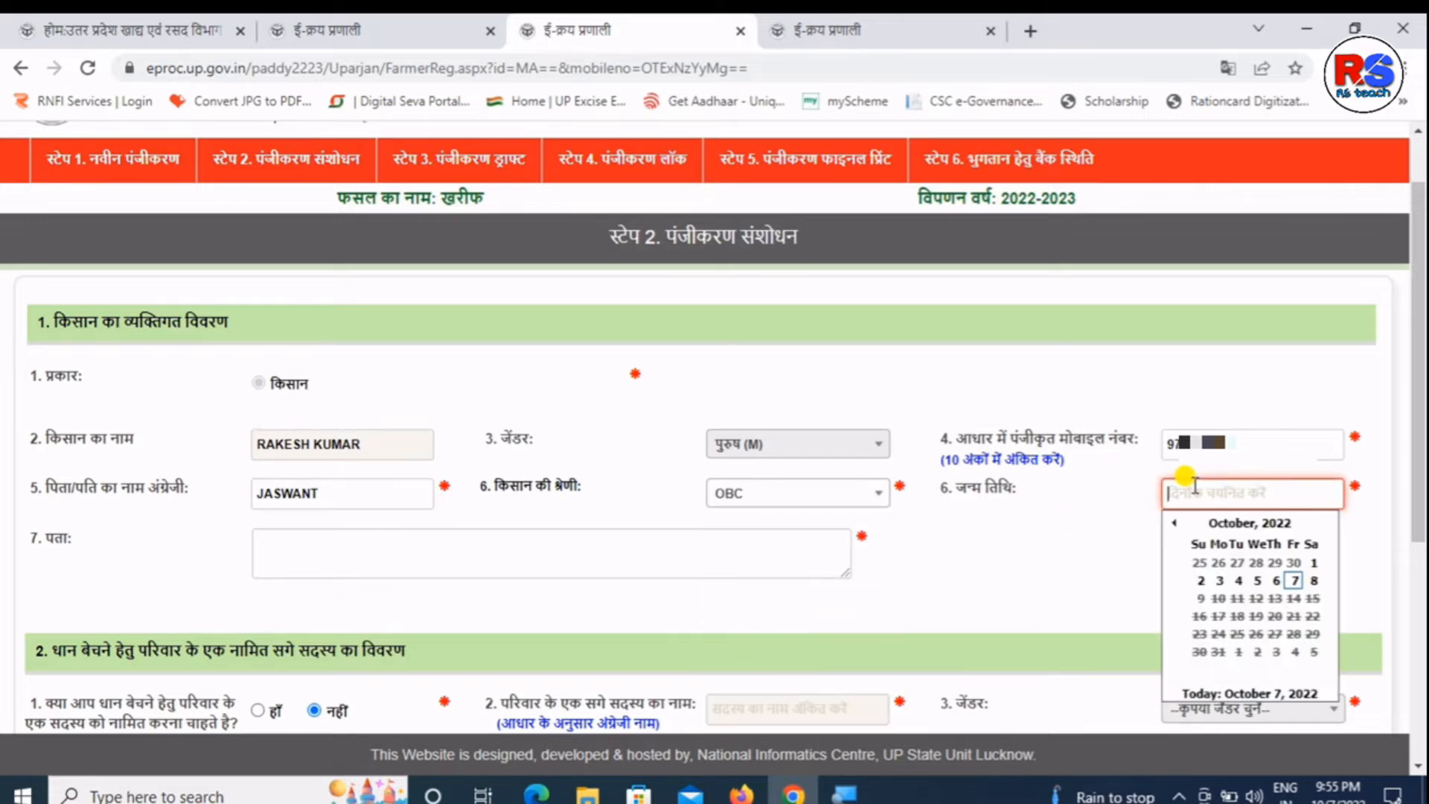
{"action": "left_click", "coordinate": [1272, 523]}
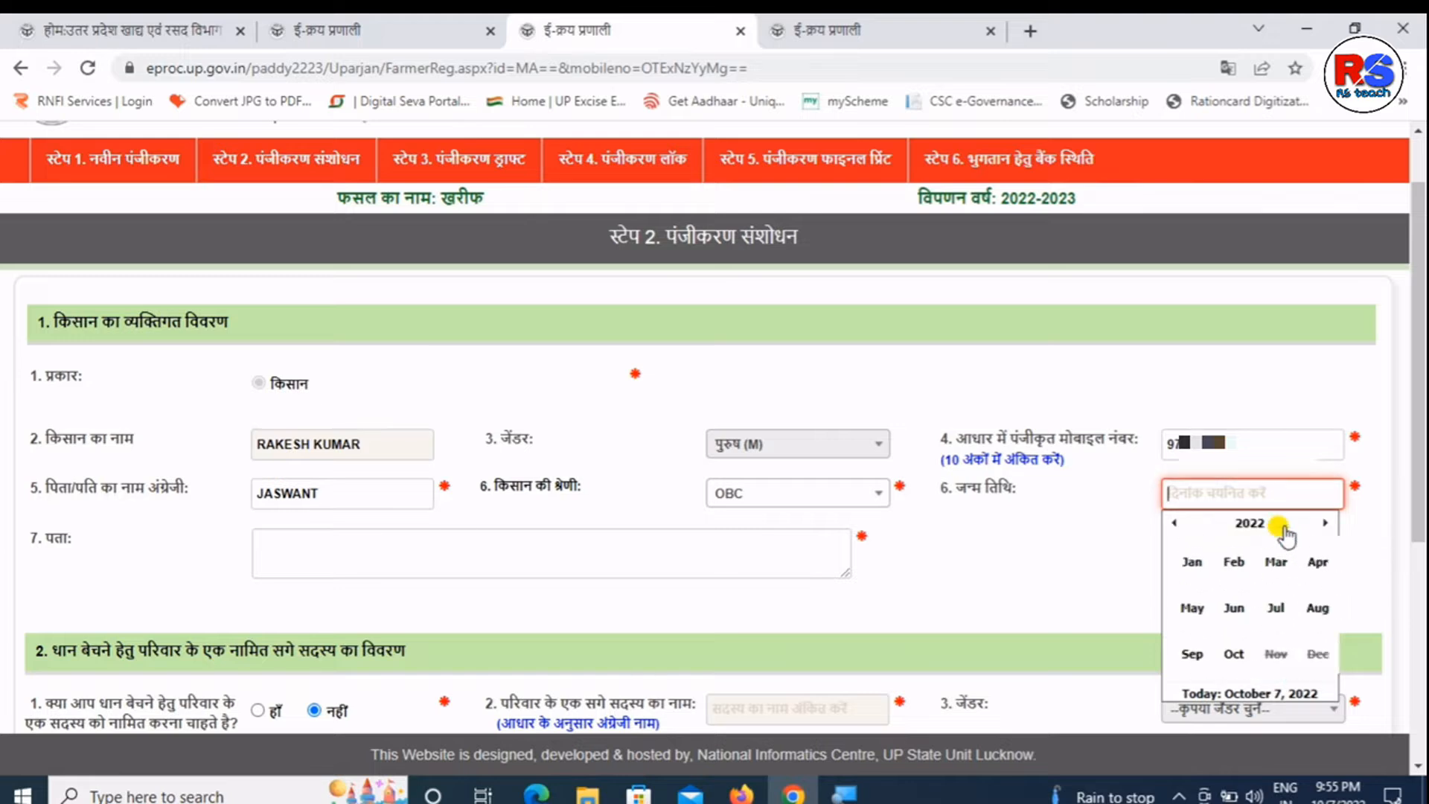
{"action": "left_click", "coordinate": [1243, 524]}
{"action": "left_click", "coordinate": [1174, 524]}
{"action": "left_click", "coordinate": [1175, 524]}
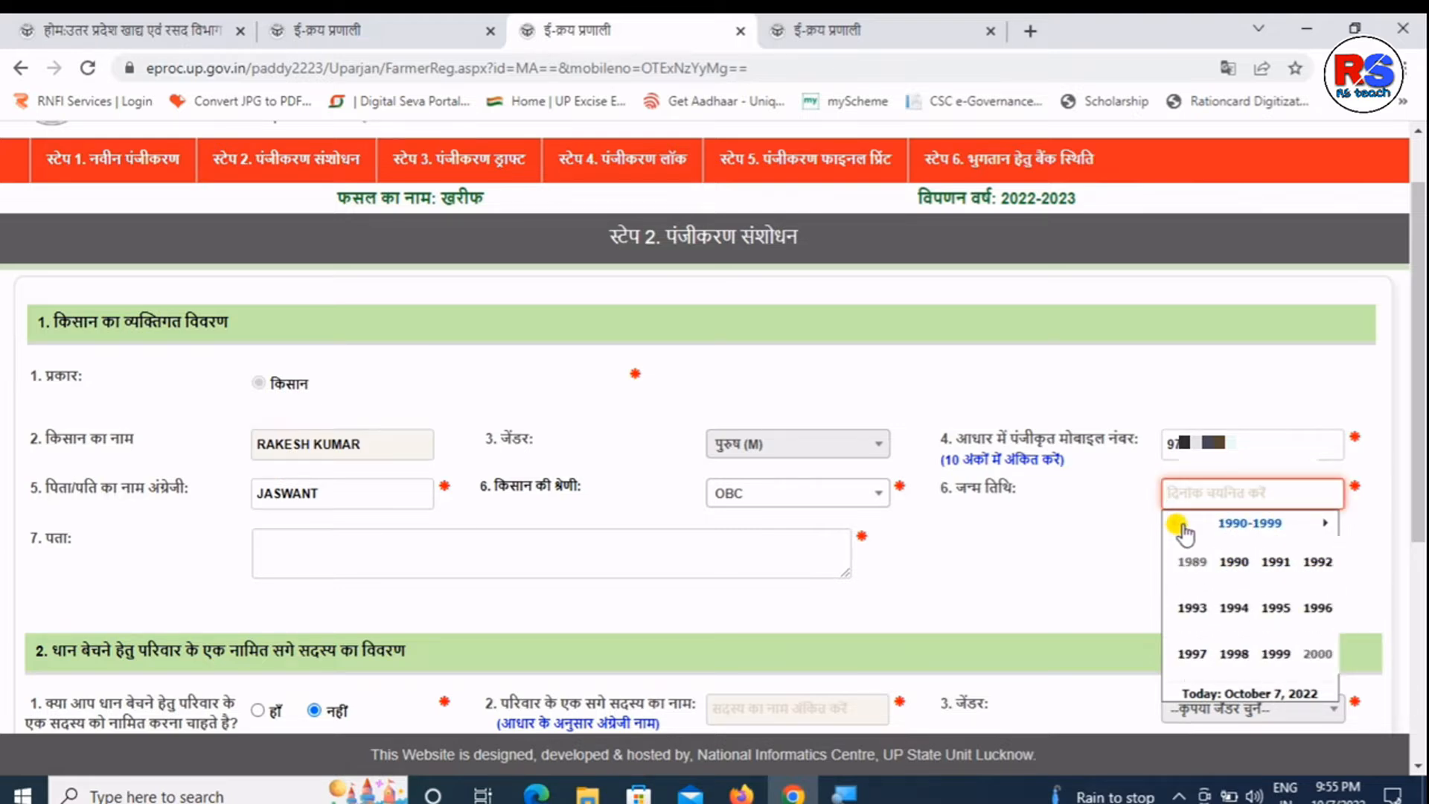
{"action": "left_click", "coordinate": [846, 570]}
{"action": "left_click_drag", "start_coordinate": [846, 571], "coordinate": [872, 620]}
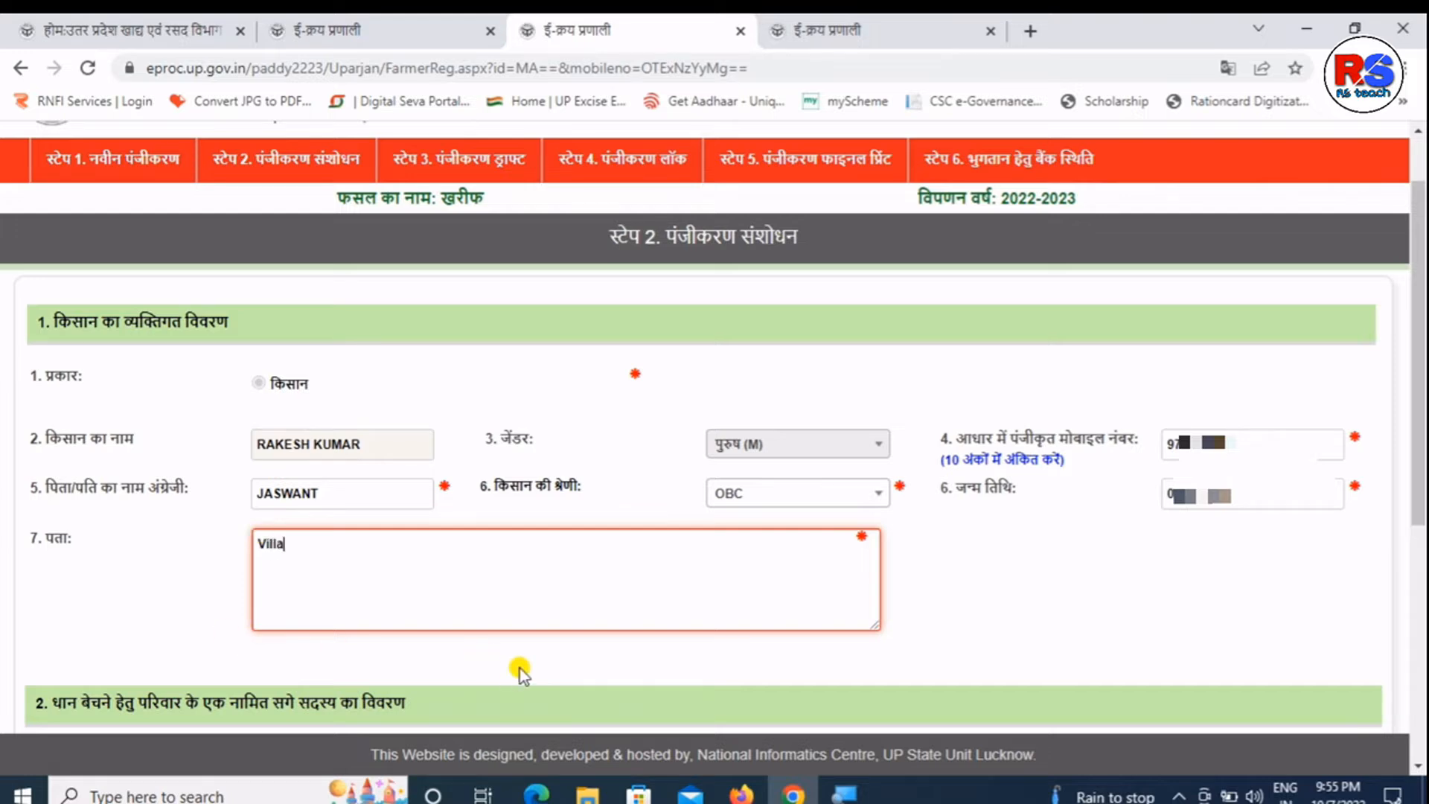
{"action": "scroll", "coordinate": [1422, 521], "scroll_direction": "down", "scroll_amount": 3}
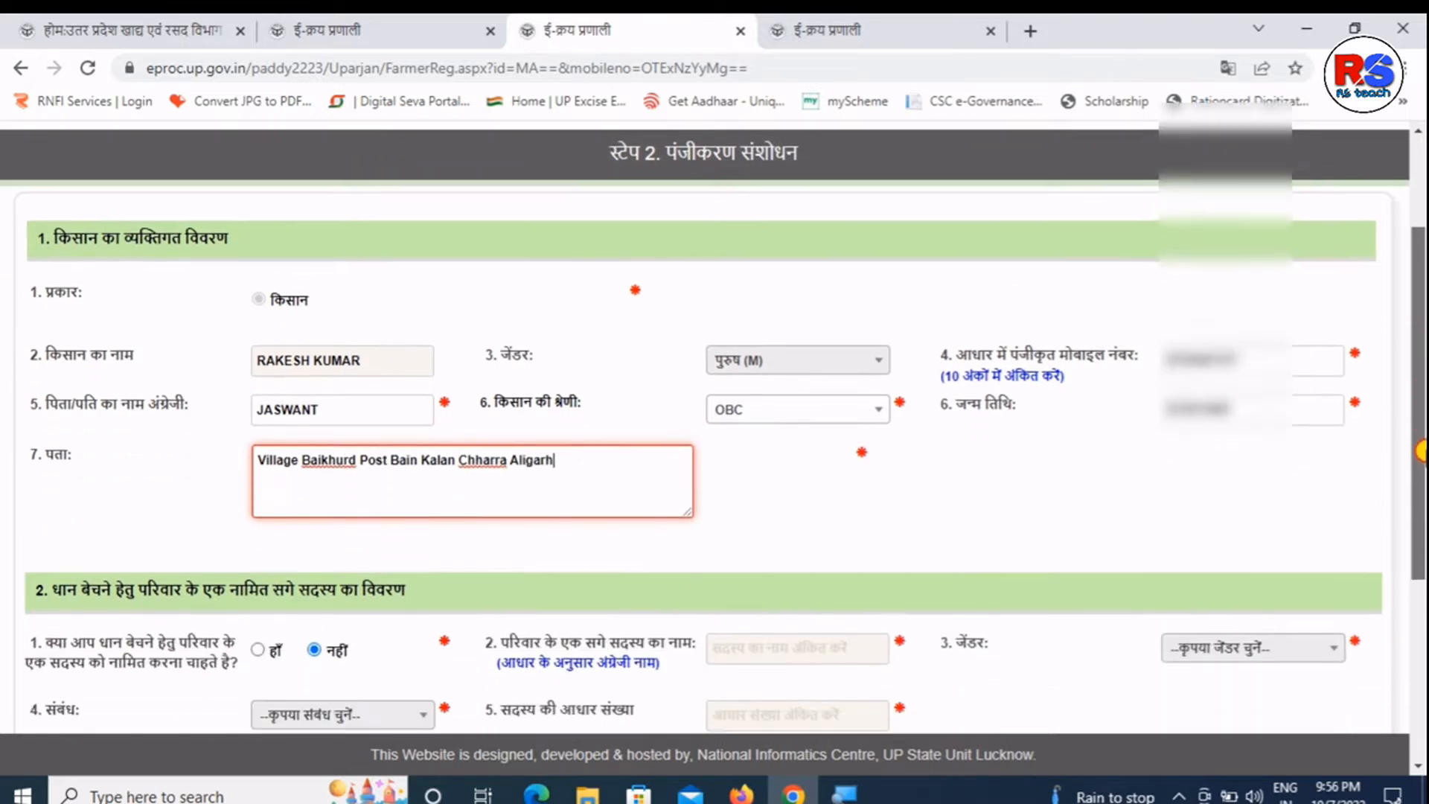
{"action": "left_click_drag", "start_coordinate": [1417, 521], "coordinate": [1418, 658]}
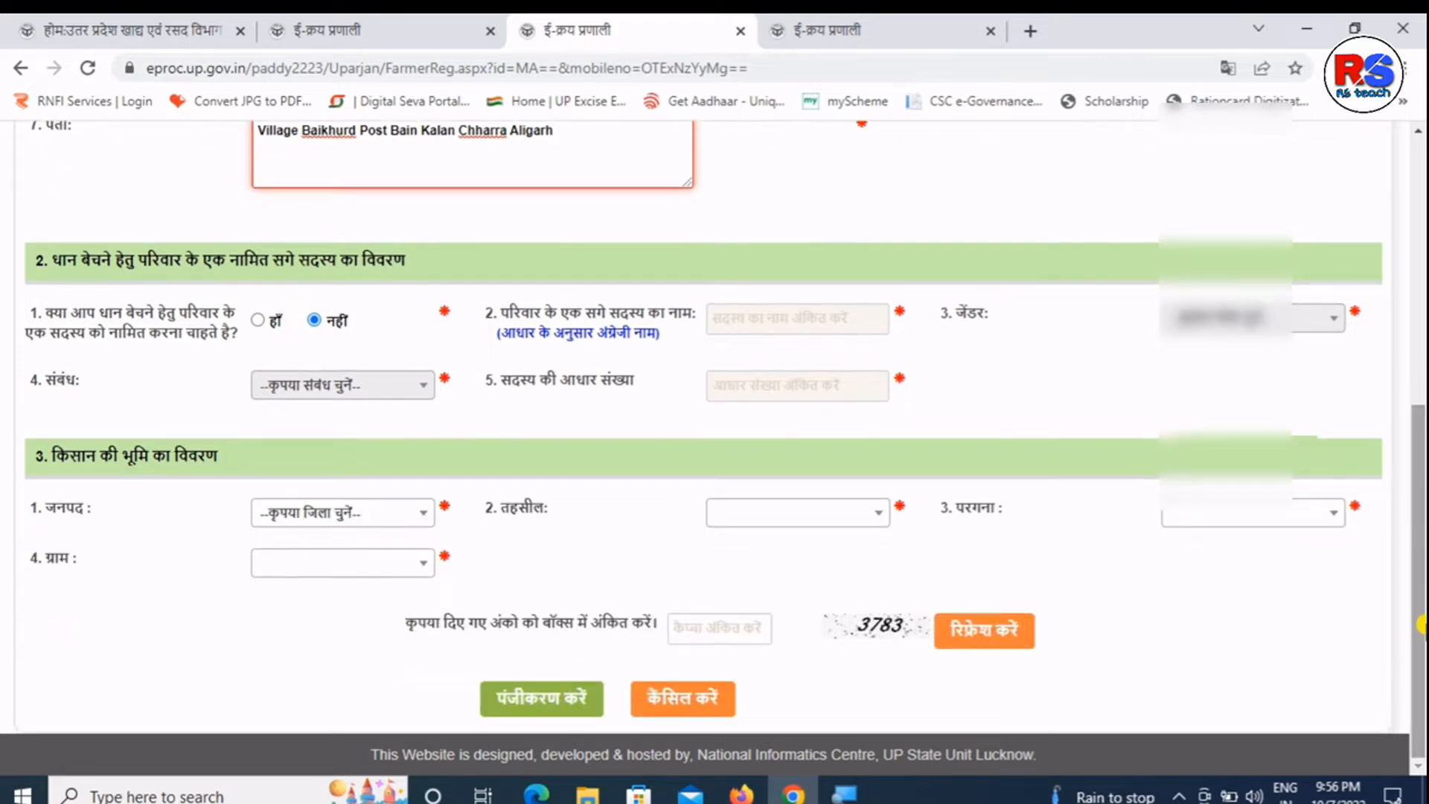
- Read the nominee question in section 2 and answer हाँ (yes) to nominating a family member
{"action": "triple_click", "coordinate": [327, 252]}
{"action": "left_click", "coordinate": [242, 253]}
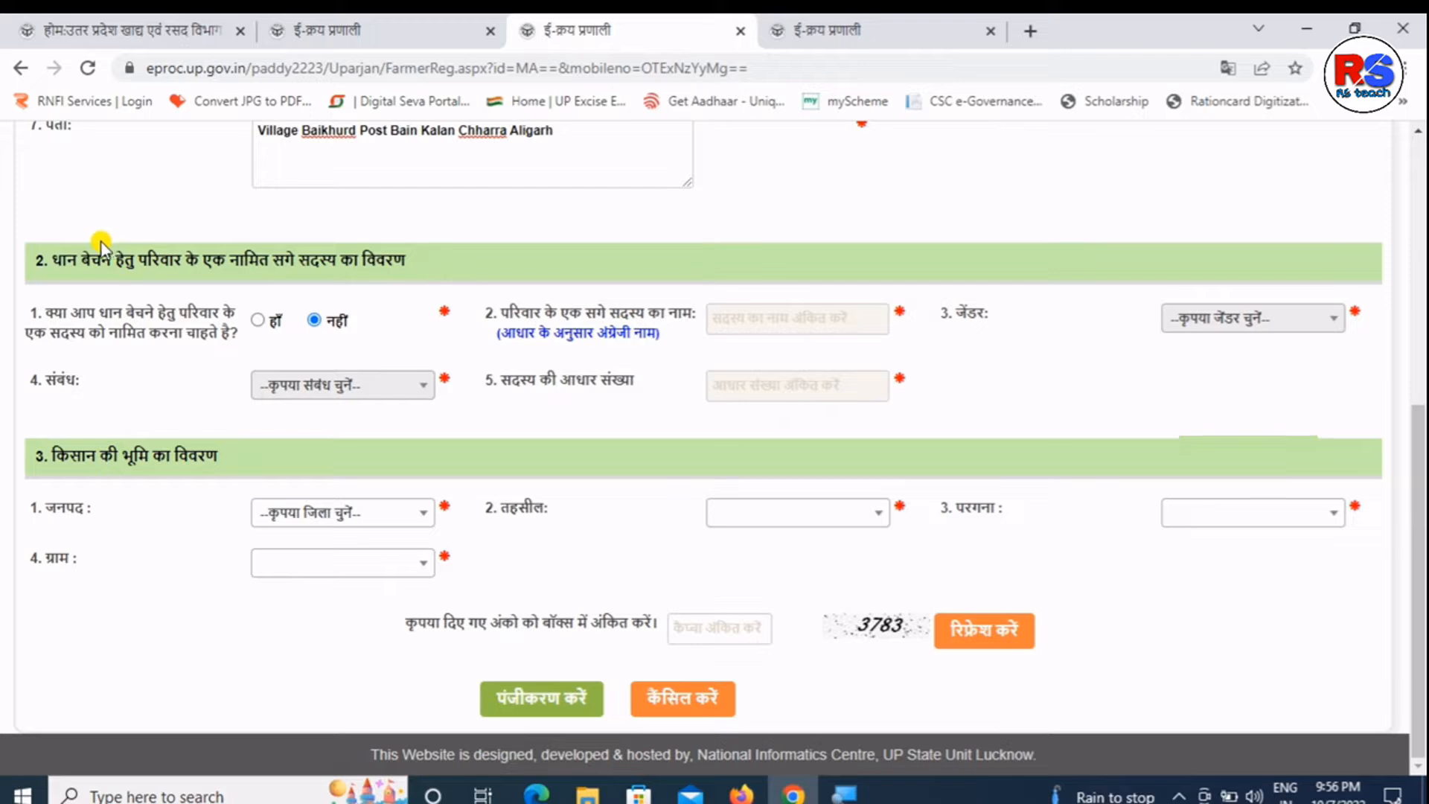
{"action": "left_click_drag", "start_coordinate": [90, 257], "coordinate": [112, 260]}
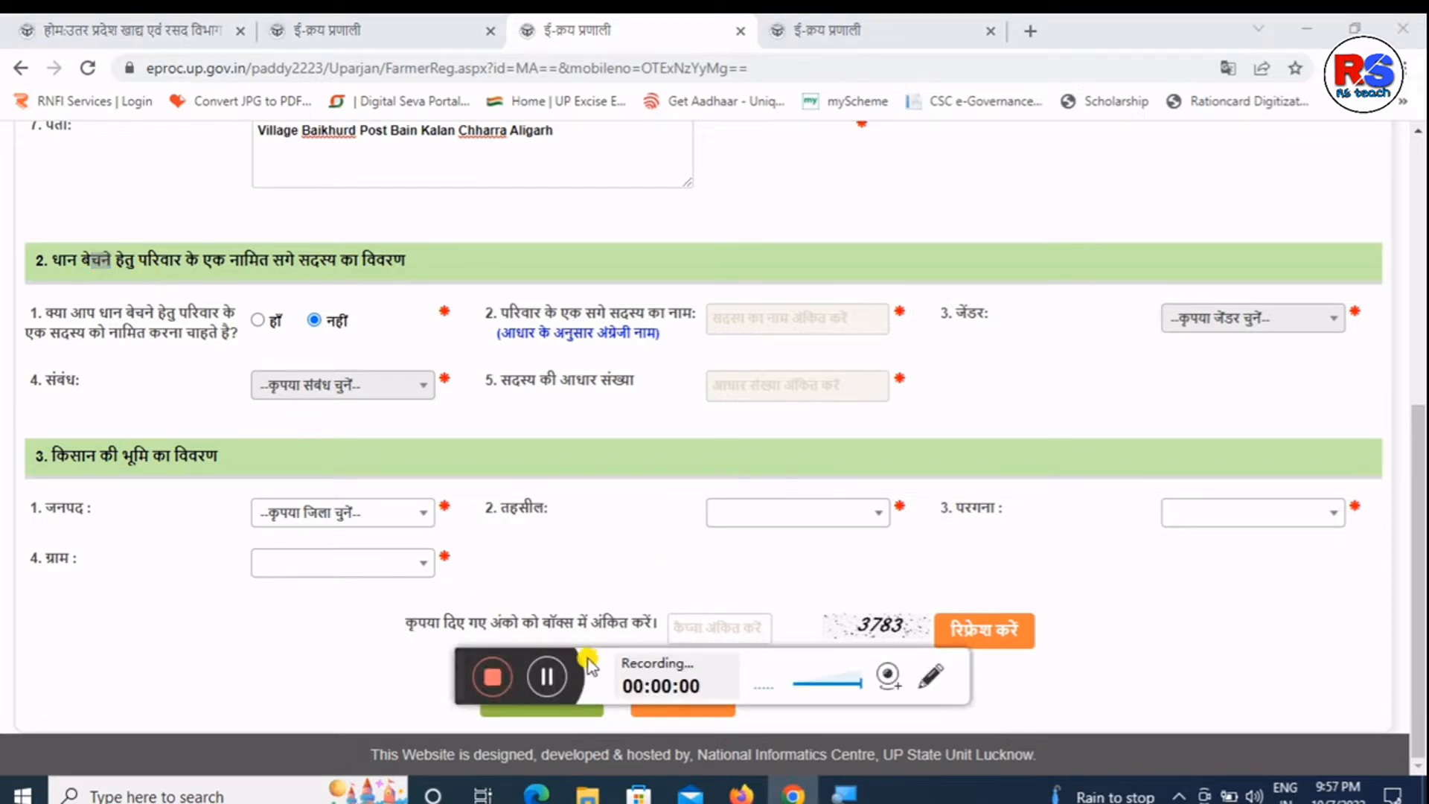
{"action": "left_click", "coordinate": [547, 676]}
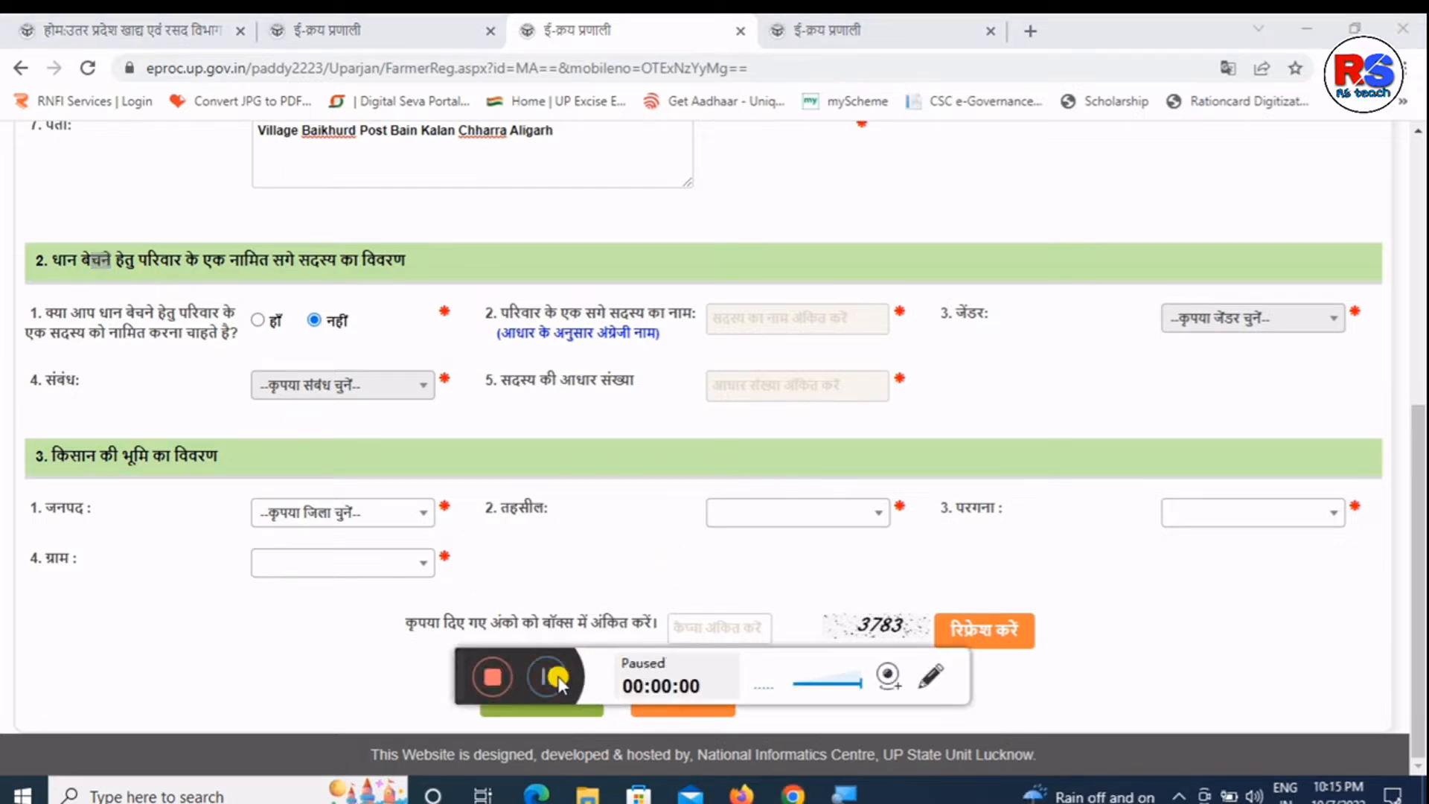
{"action": "left_click", "coordinate": [551, 676]}
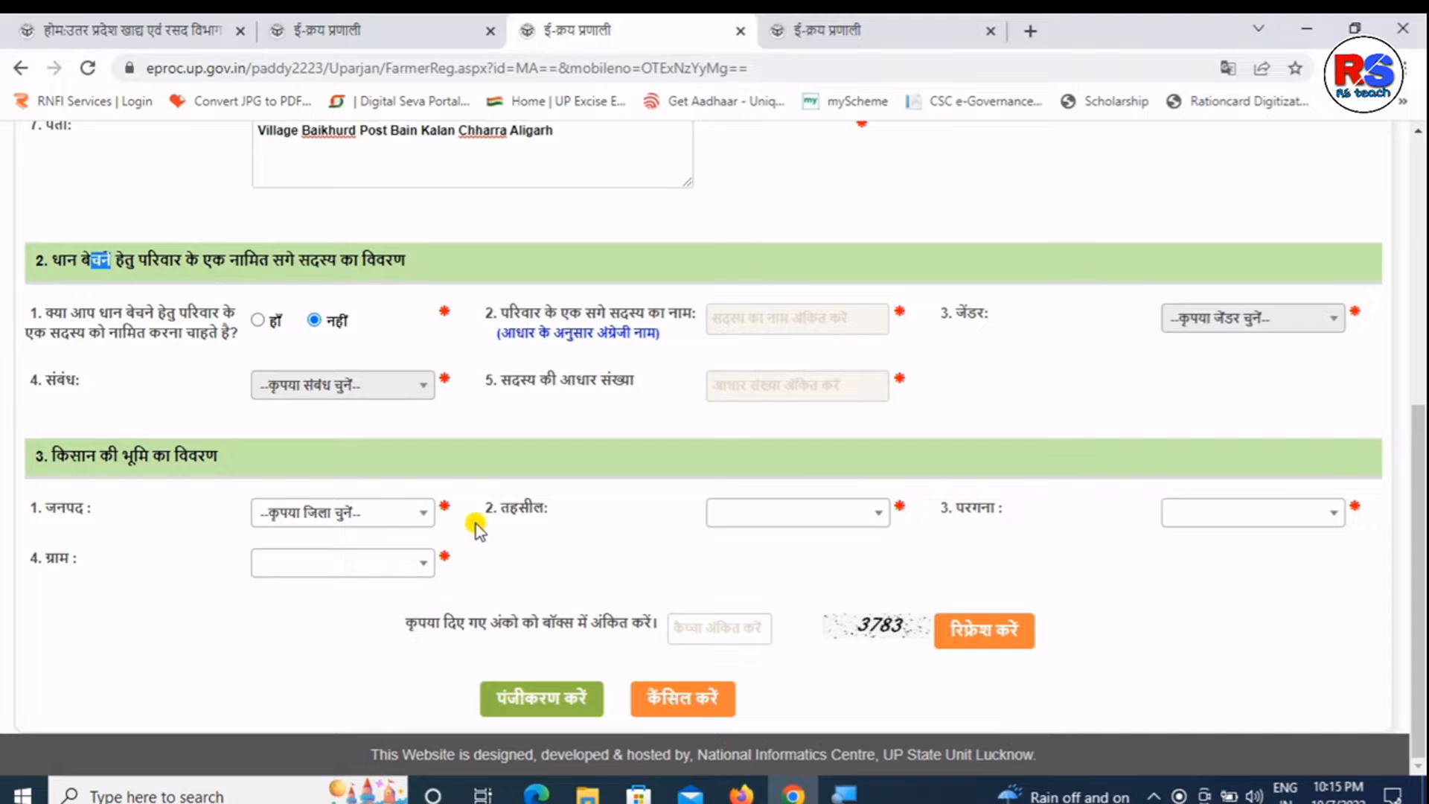
{"action": "left_click", "coordinate": [480, 414]}
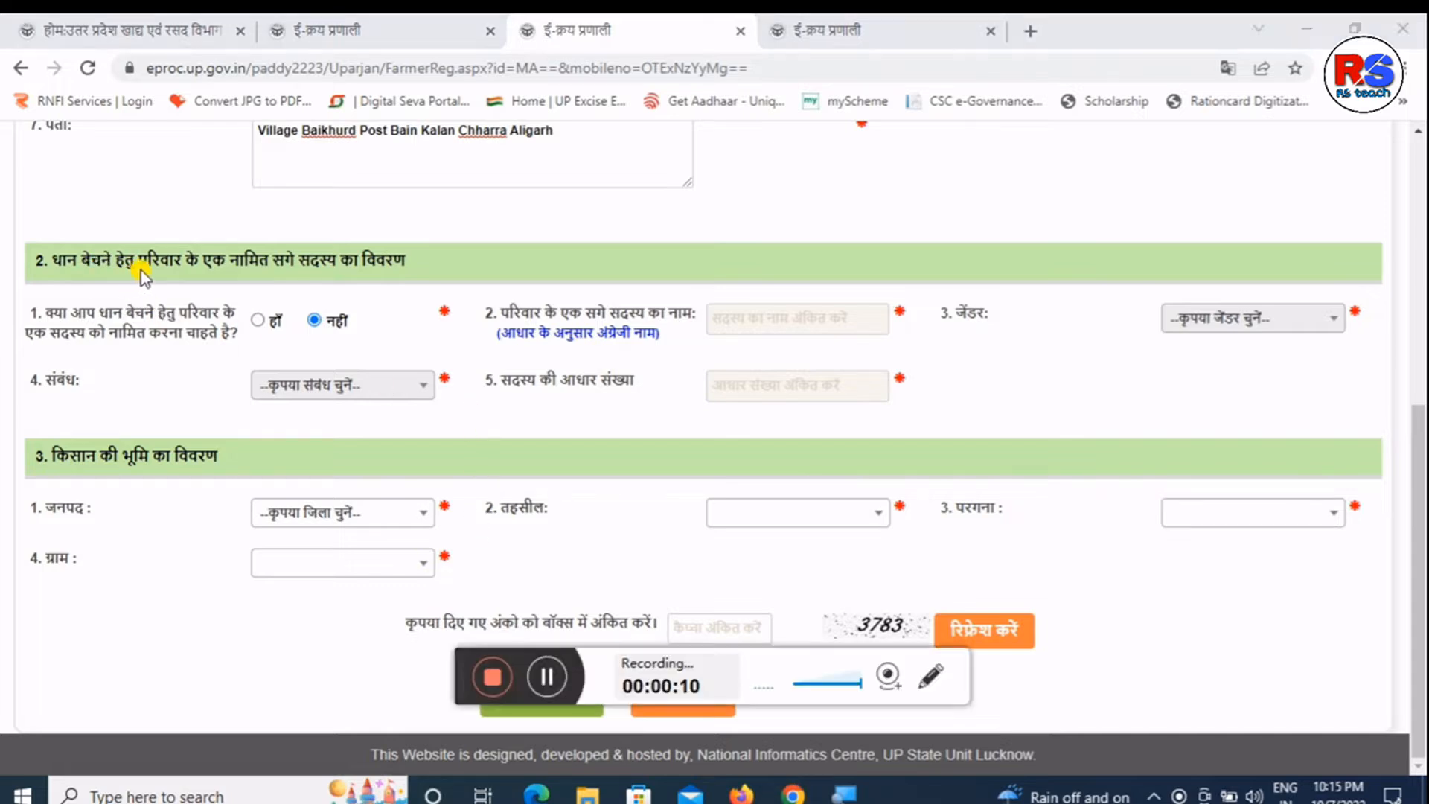
{"action": "left_click_drag", "start_coordinate": [112, 248], "coordinate": [268, 248]}
{"action": "left_click", "coordinate": [290, 246]}
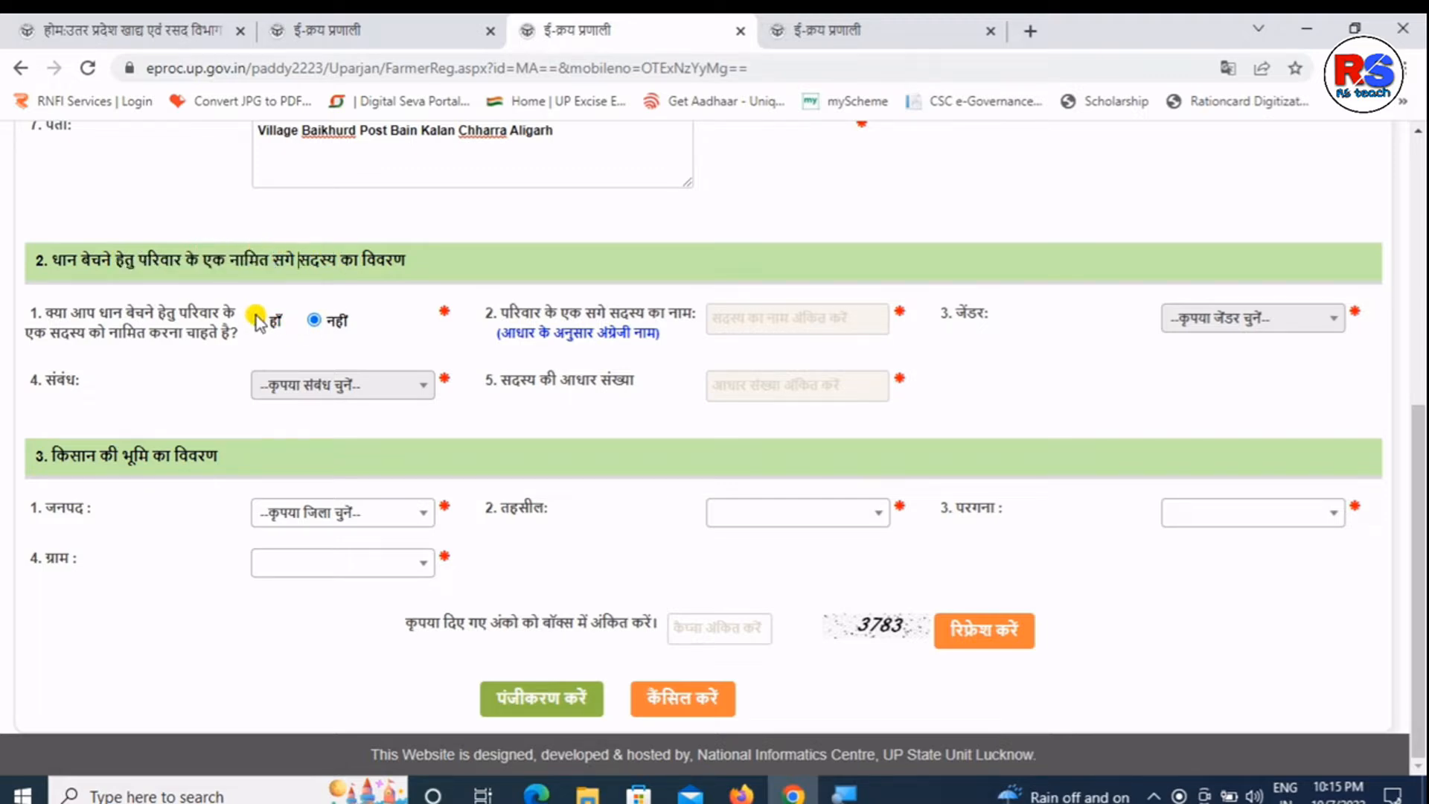
{"action": "left_click_drag", "start_coordinate": [89, 311], "coordinate": [156, 330]}
{"action": "double_click", "coordinate": [156, 331]}
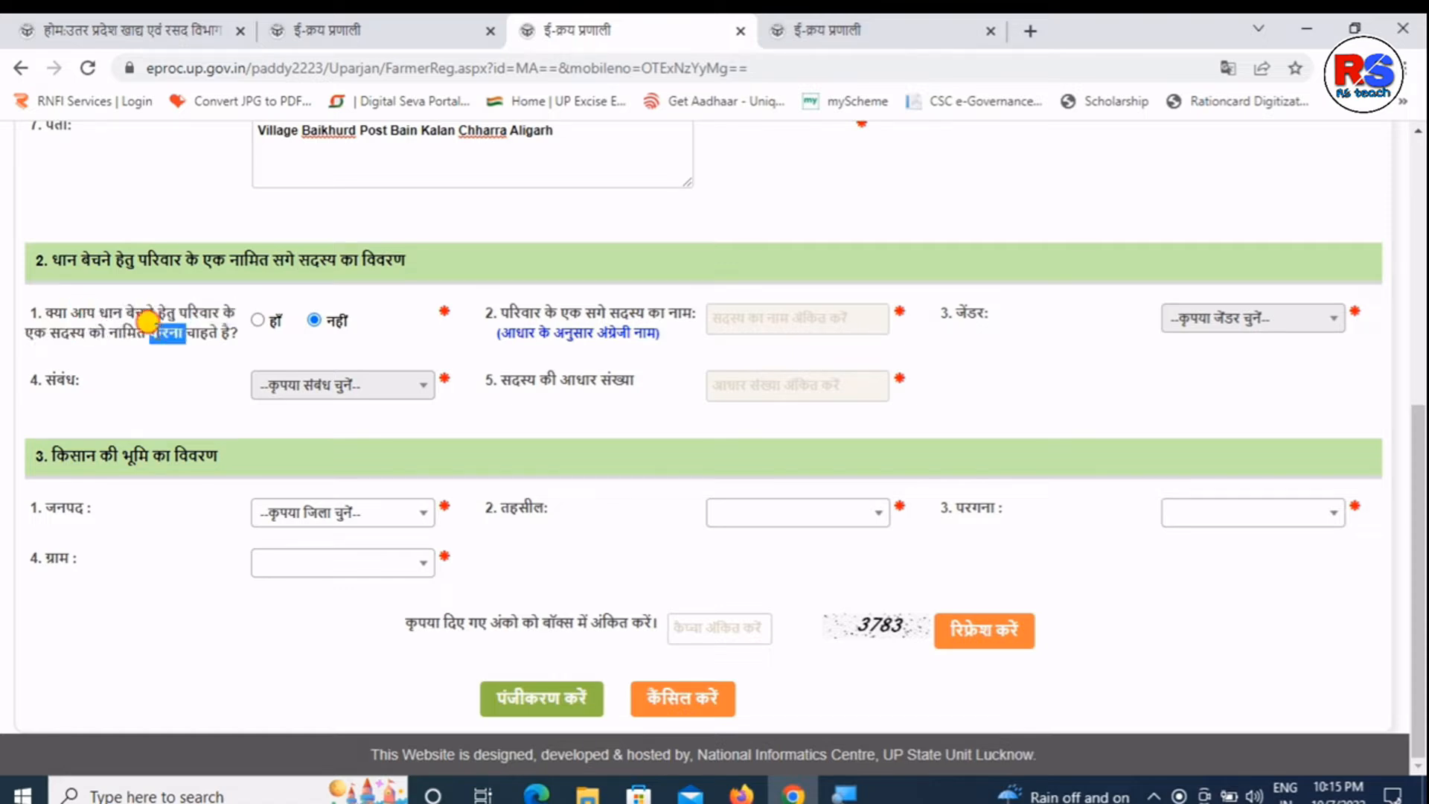
{"action": "left_click", "coordinate": [168, 305]}
{"action": "left_click_drag", "start_coordinate": [168, 305], "coordinate": [176, 304]}
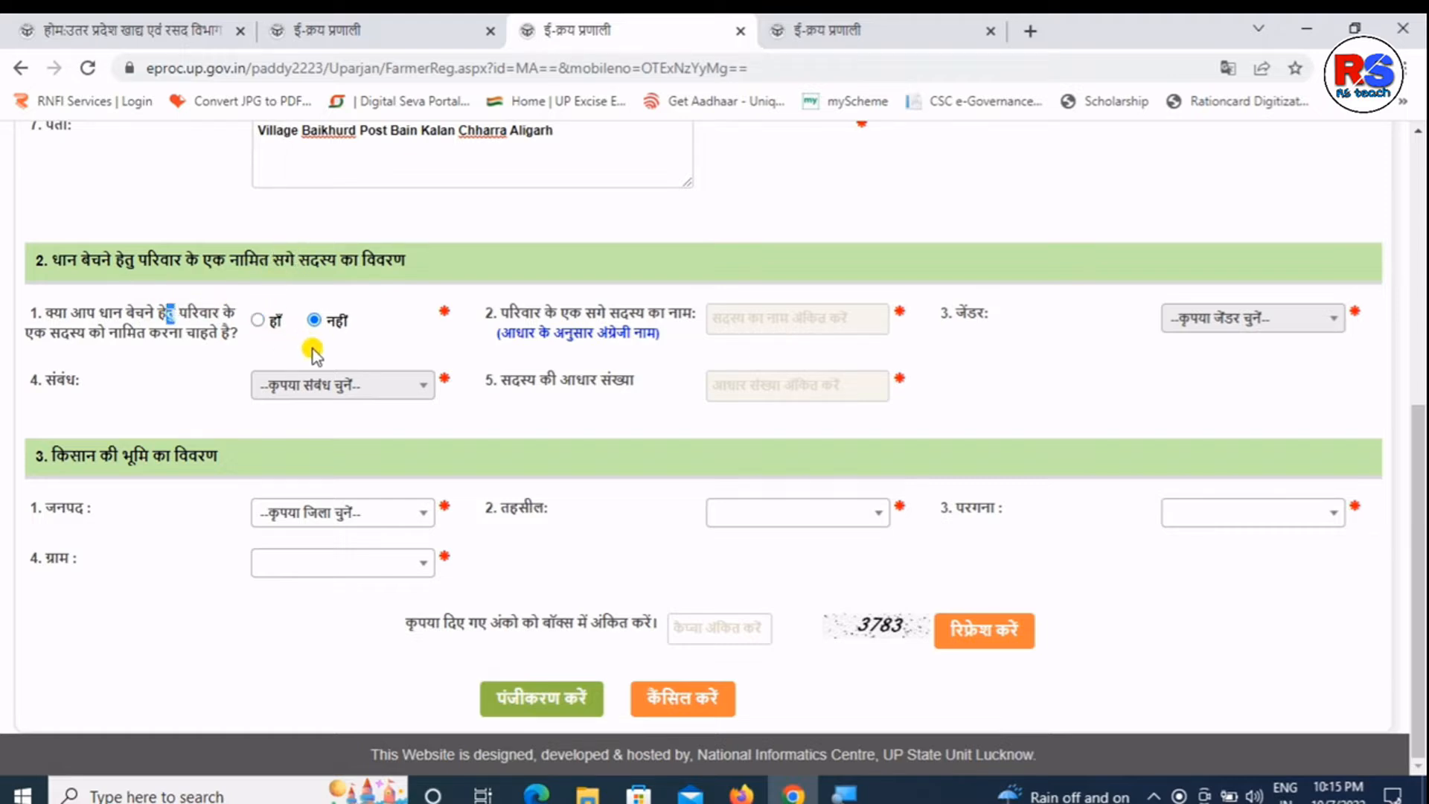
{"action": "left_click", "coordinate": [476, 324]}
{"action": "left_click", "coordinate": [260, 321]}
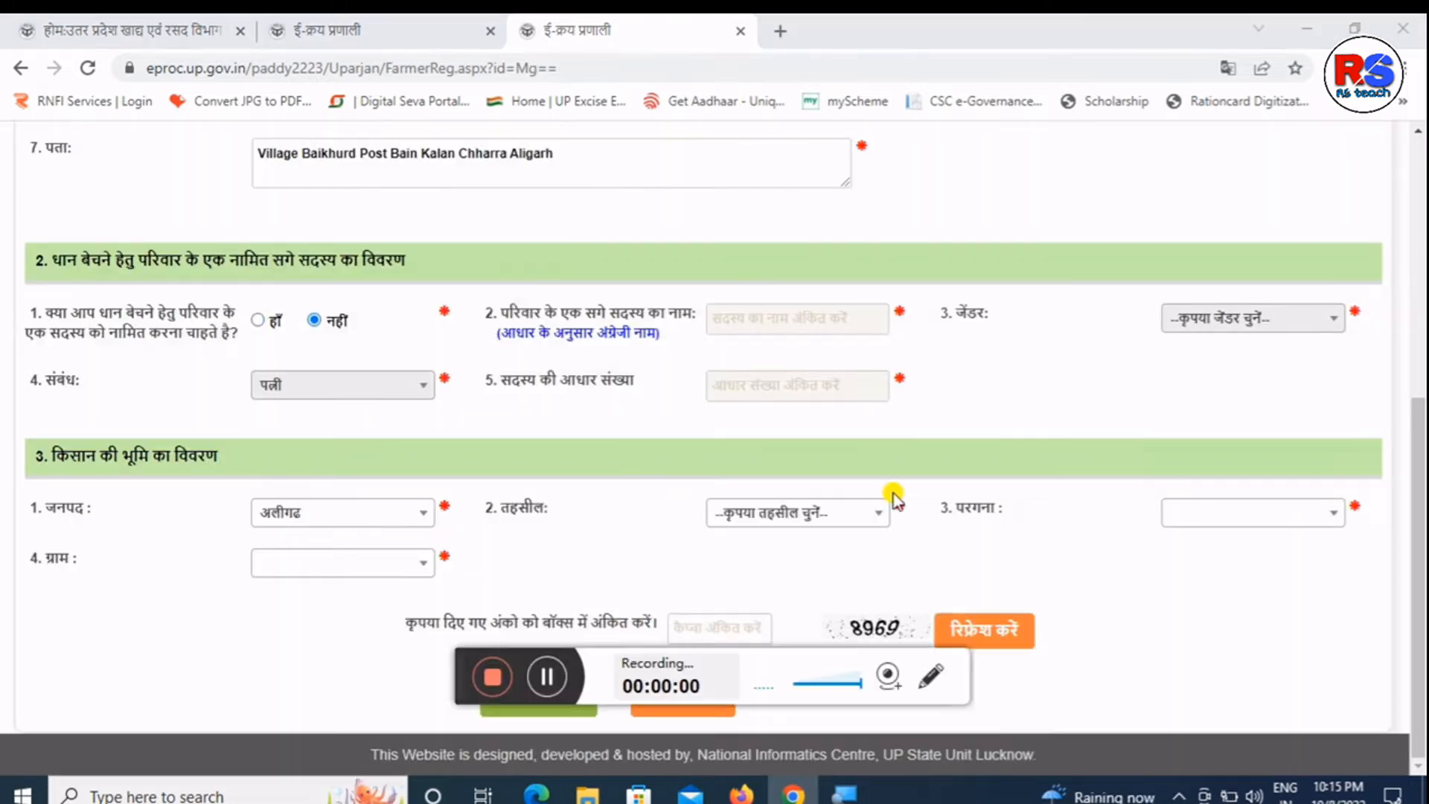
- Keep district अलीगढ and choose tehsil अतरोली and pargana गंगीरी in the land details
{"action": "left_click", "coordinate": [277, 511]}
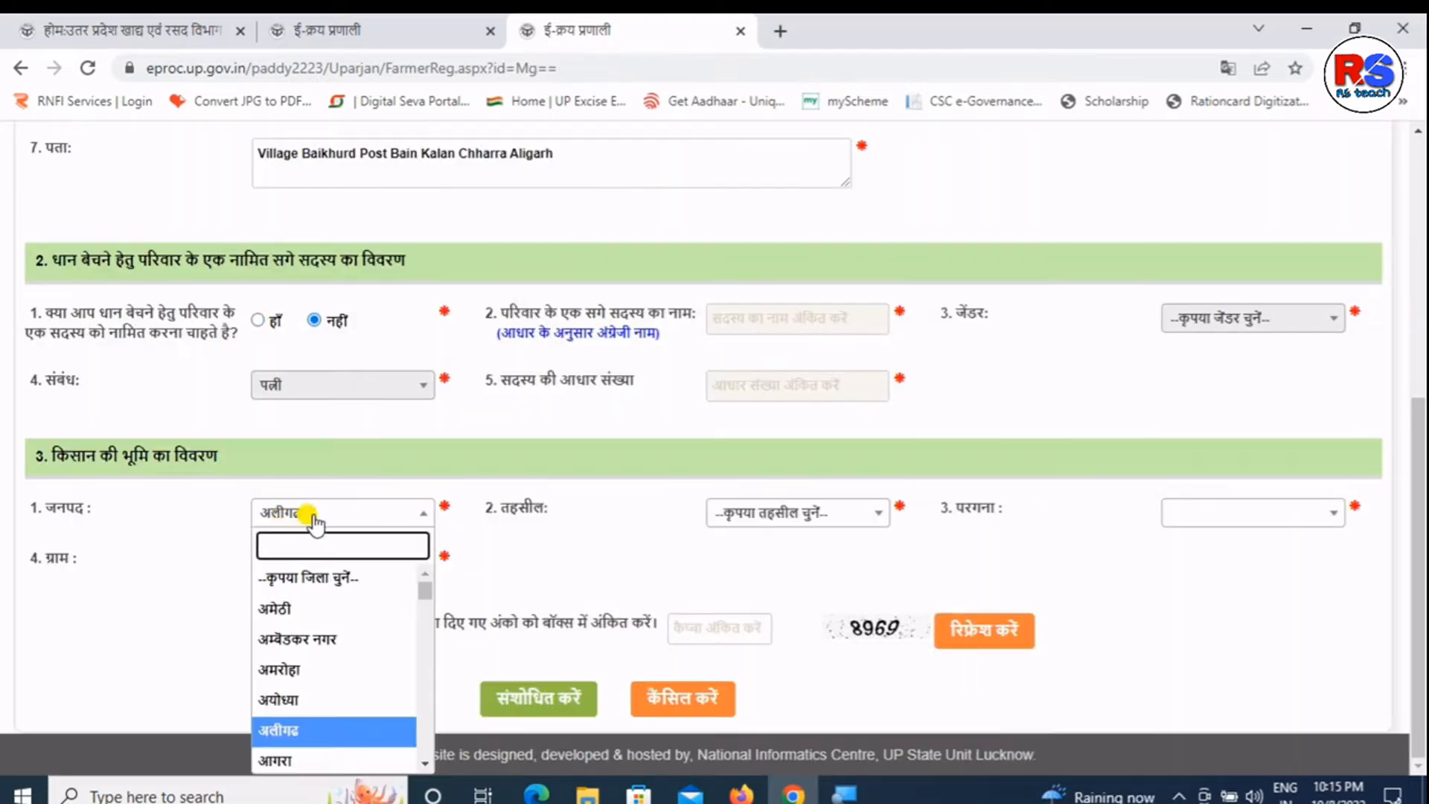
{"action": "left_click", "coordinate": [476, 465]}
{"action": "left_click", "coordinate": [808, 524]}
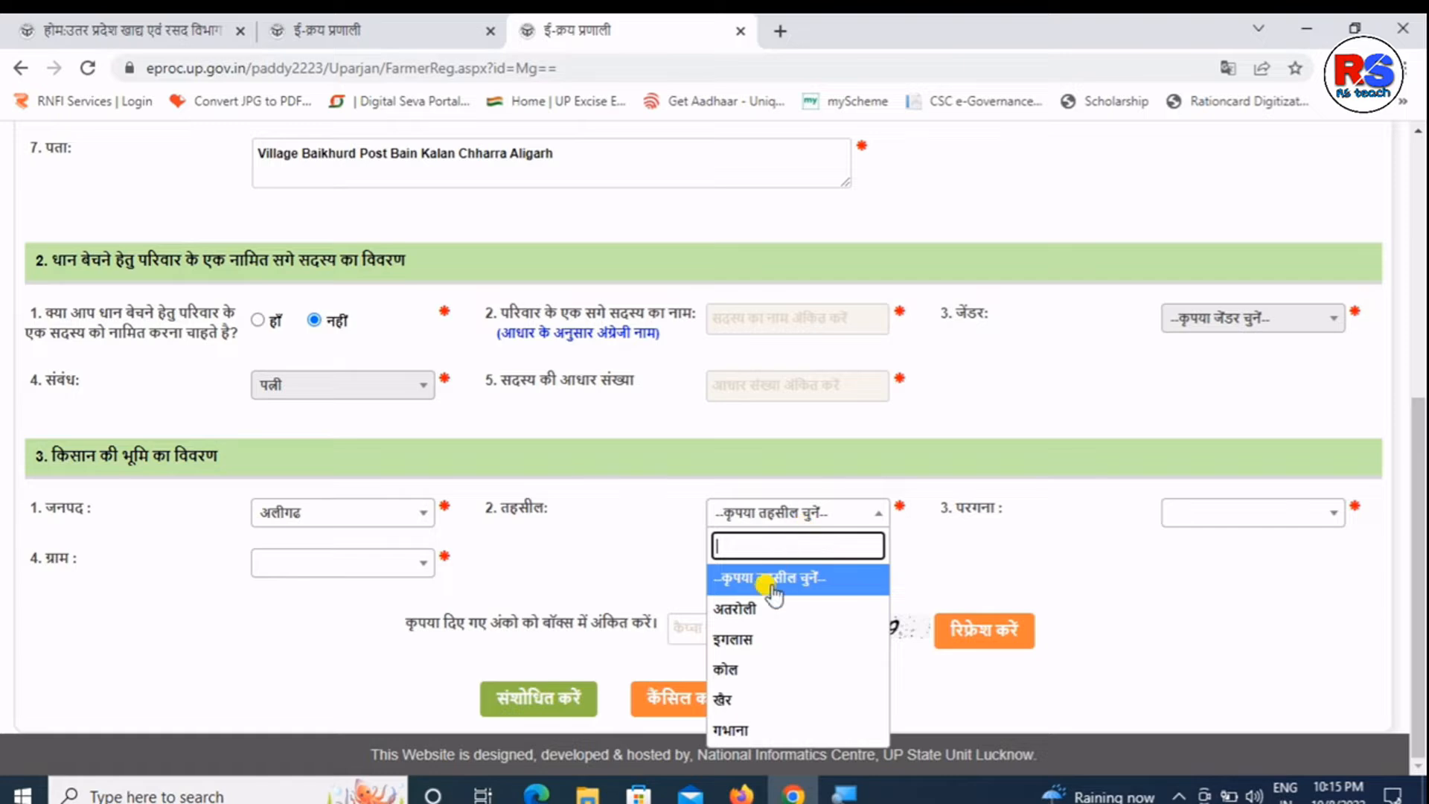
{"action": "left_click", "coordinate": [744, 602]}
{"action": "left_click", "coordinate": [1201, 512]}
{"action": "left_click", "coordinate": [1188, 639]}
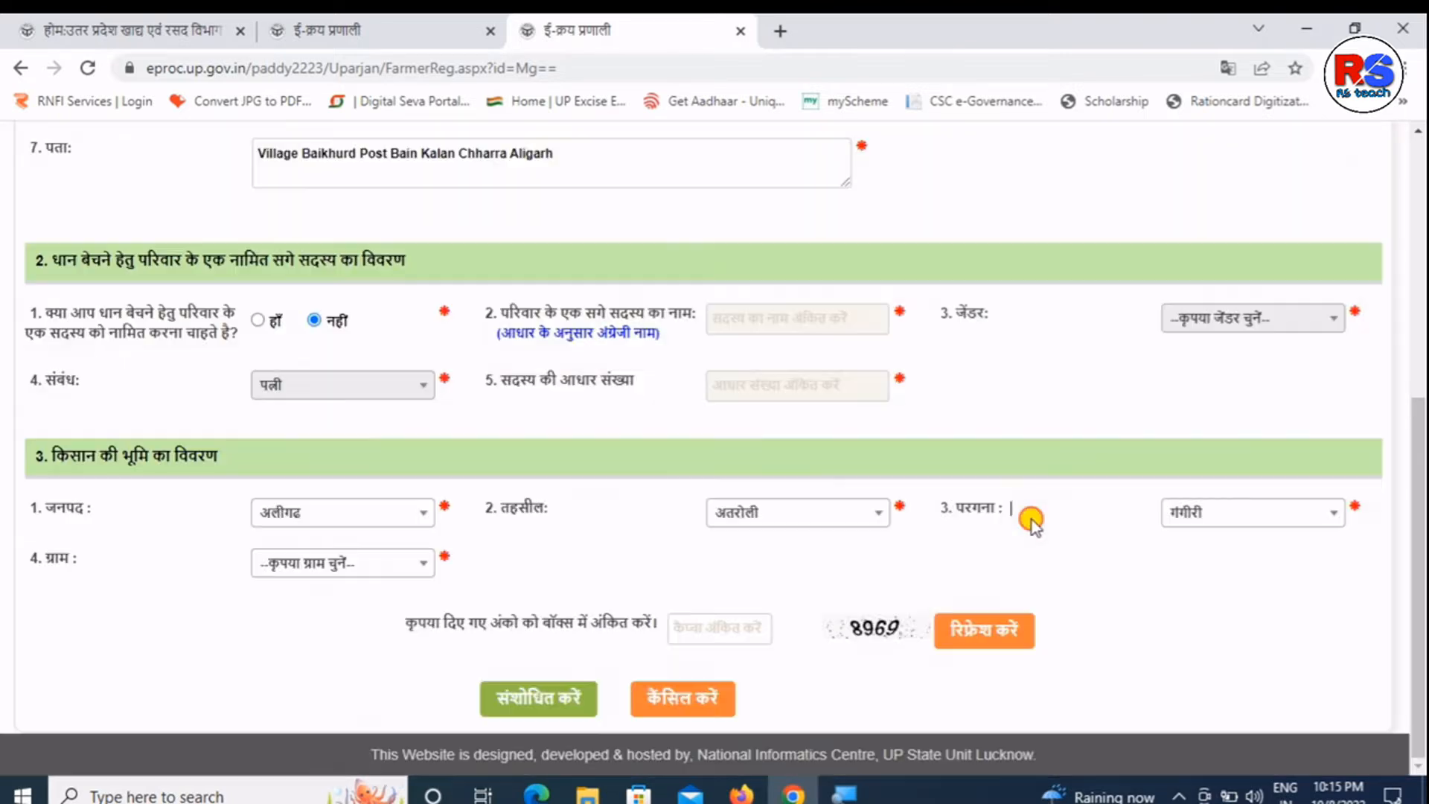
{"action": "left_click", "coordinate": [372, 563]}
{"action": "left_click_drag", "start_coordinate": [426, 362], "coordinate": [421, 491]}
- Select village वाई खुर्द, look up the khata number, and pick the farmer's name from the record
{"action": "scroll", "coordinate": [417, 492], "scroll_direction": "down", "scroll_amount": 3}
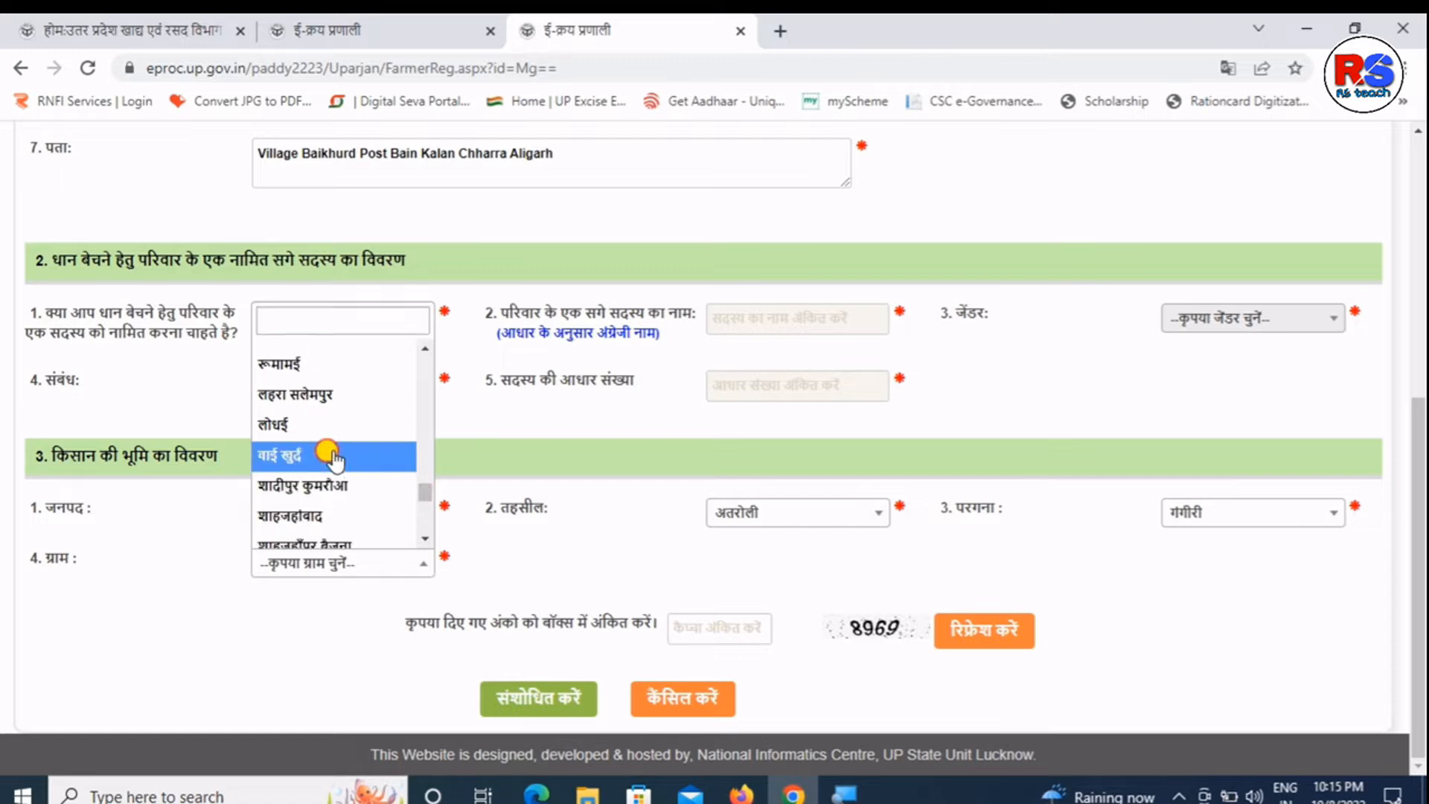
{"action": "left_click", "coordinate": [338, 455]}
{"action": "left_click", "coordinate": [769, 554]}
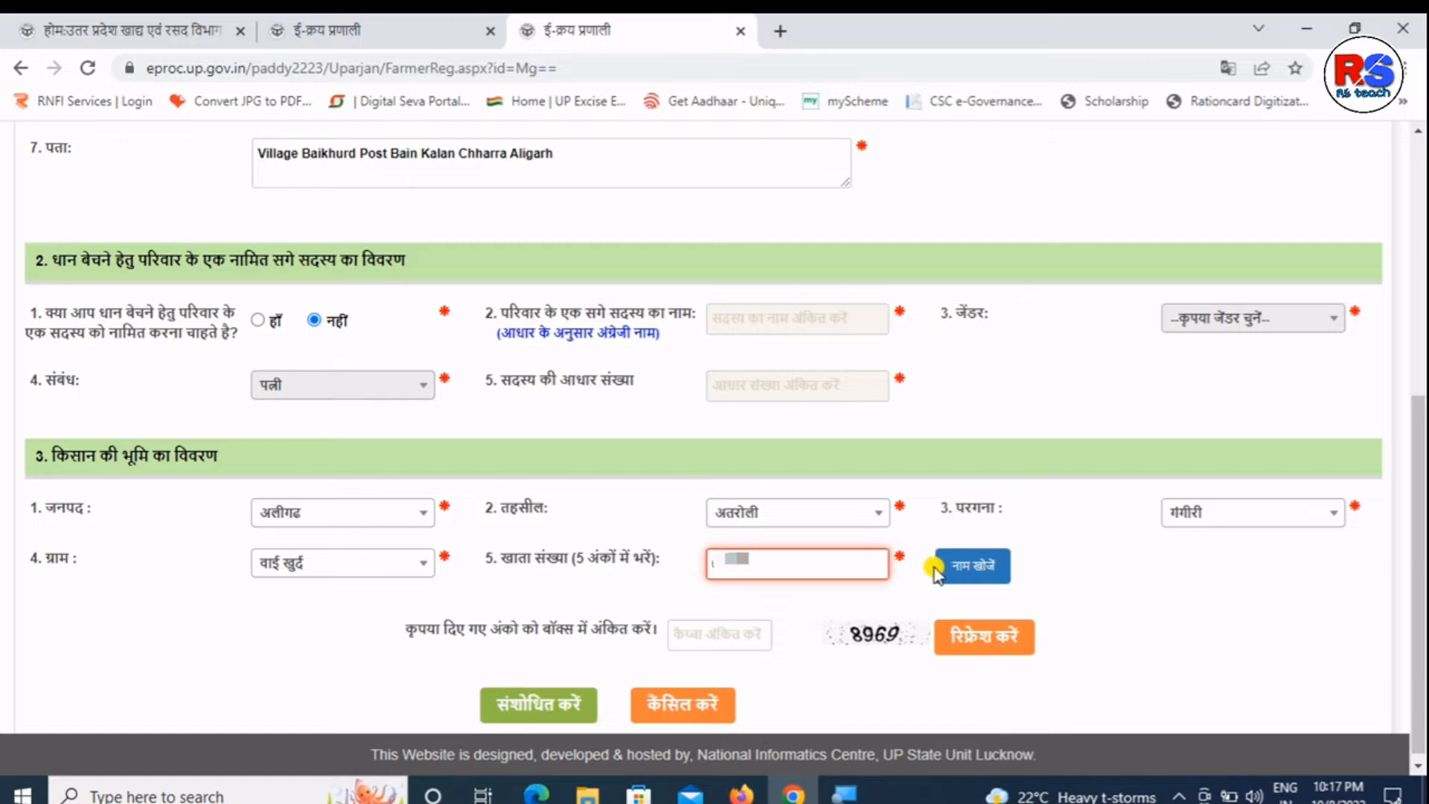
{"action": "left_click", "coordinate": [939, 570]}
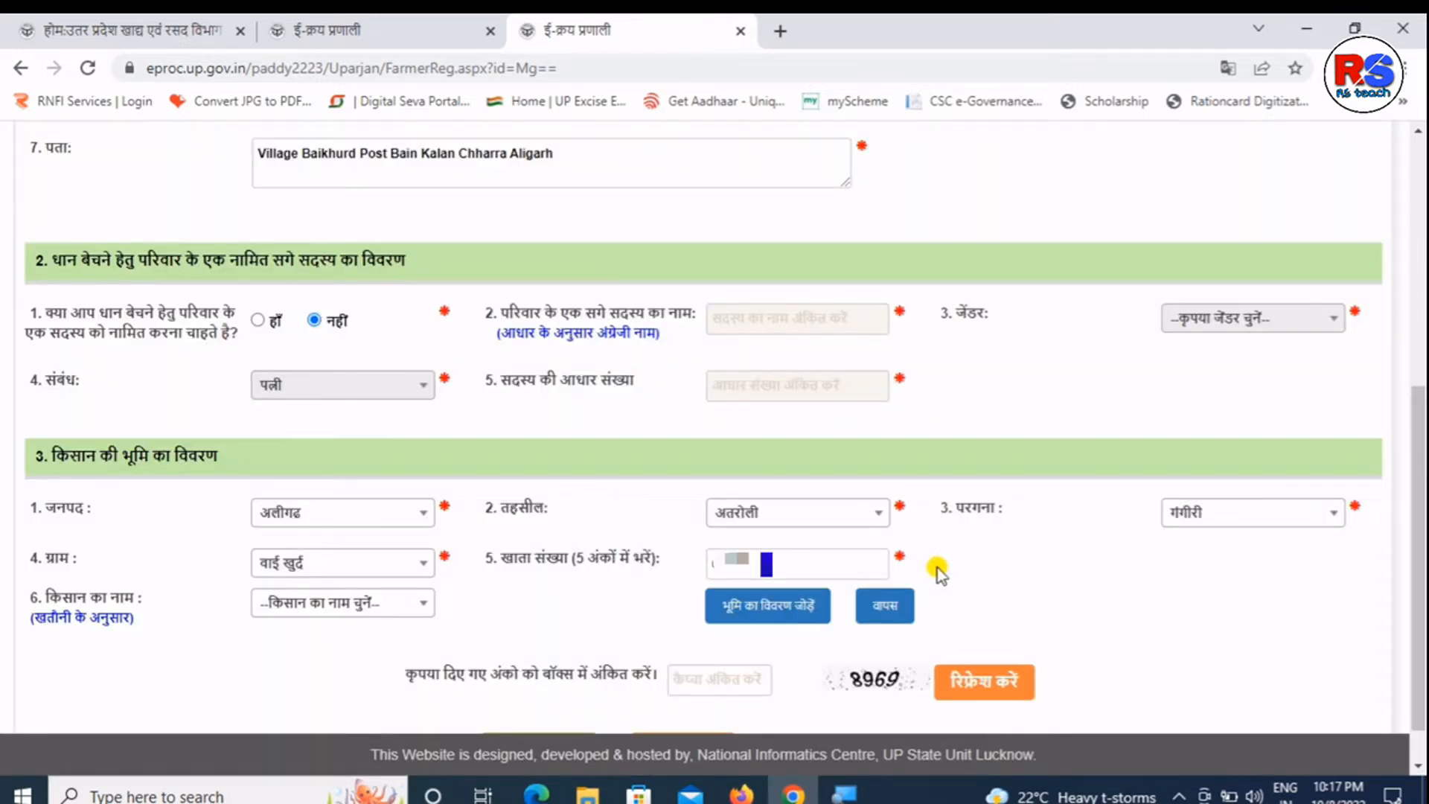
{"action": "left_click", "coordinate": [414, 605]}
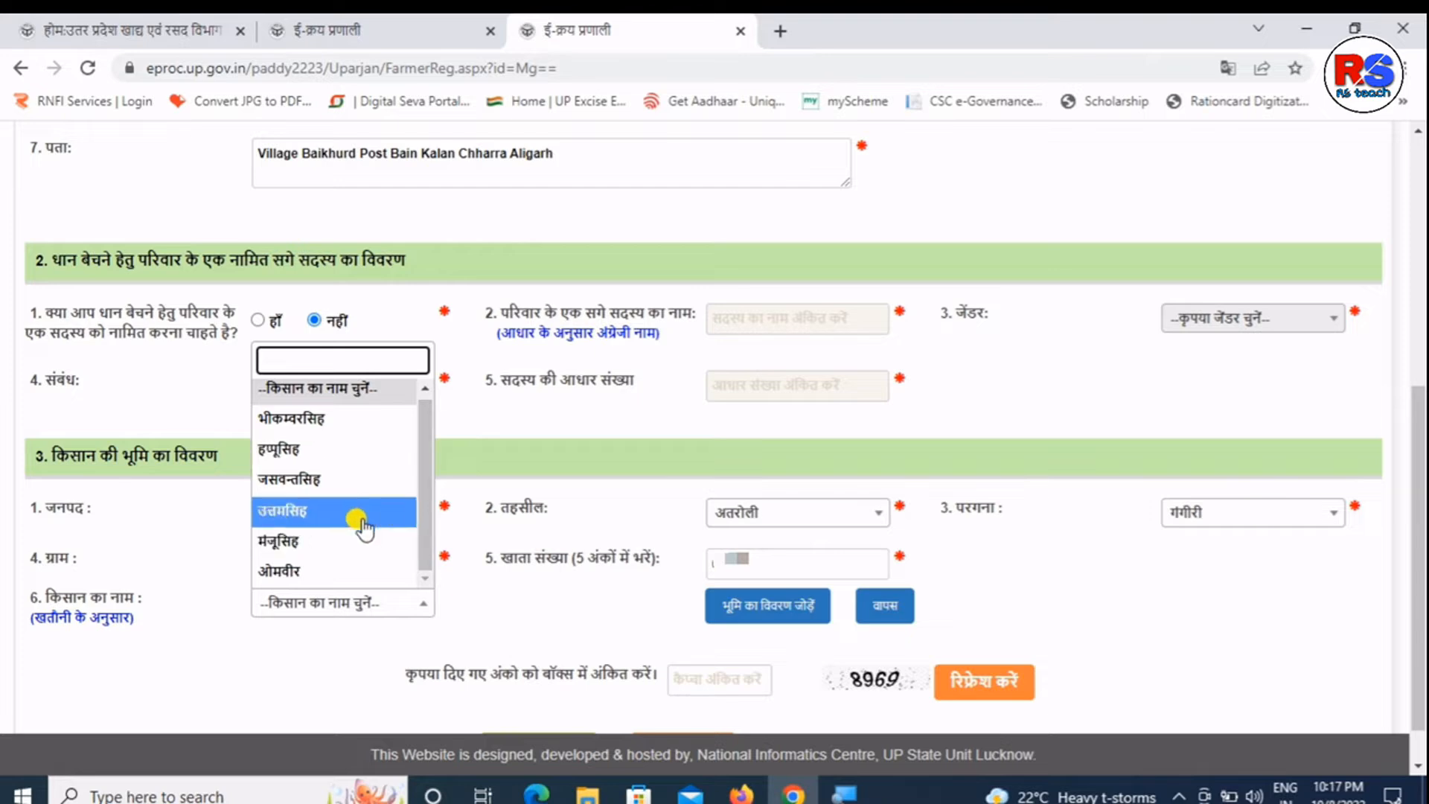
{"action": "left_click", "coordinate": [328, 482]}
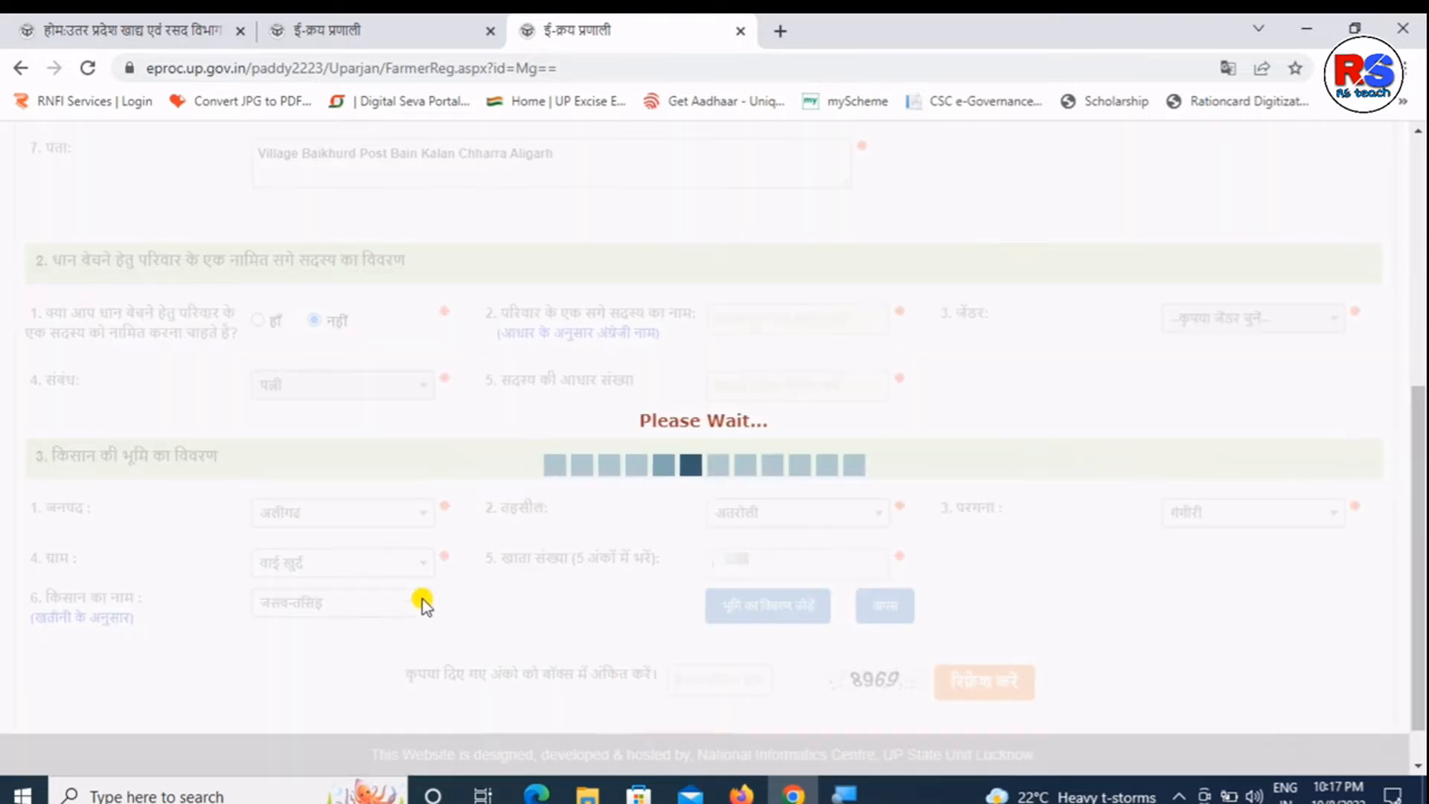
- Add the khata's land row and work out the share as 1.141 ÷ 6 in Calculator
{"action": "left_click", "coordinate": [747, 618]}
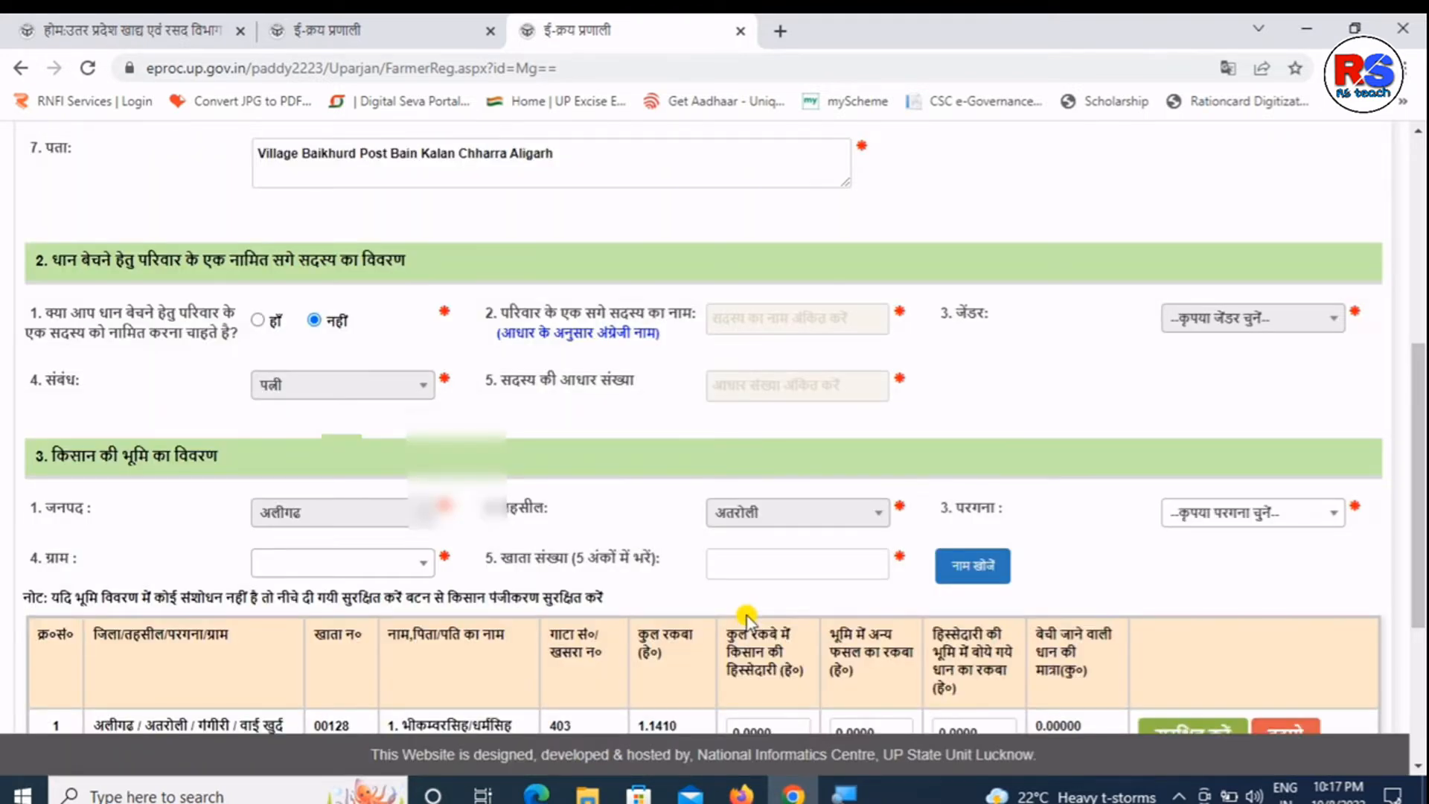
{"action": "left_click_drag", "start_coordinate": [1417, 420], "coordinate": [1411, 573]}
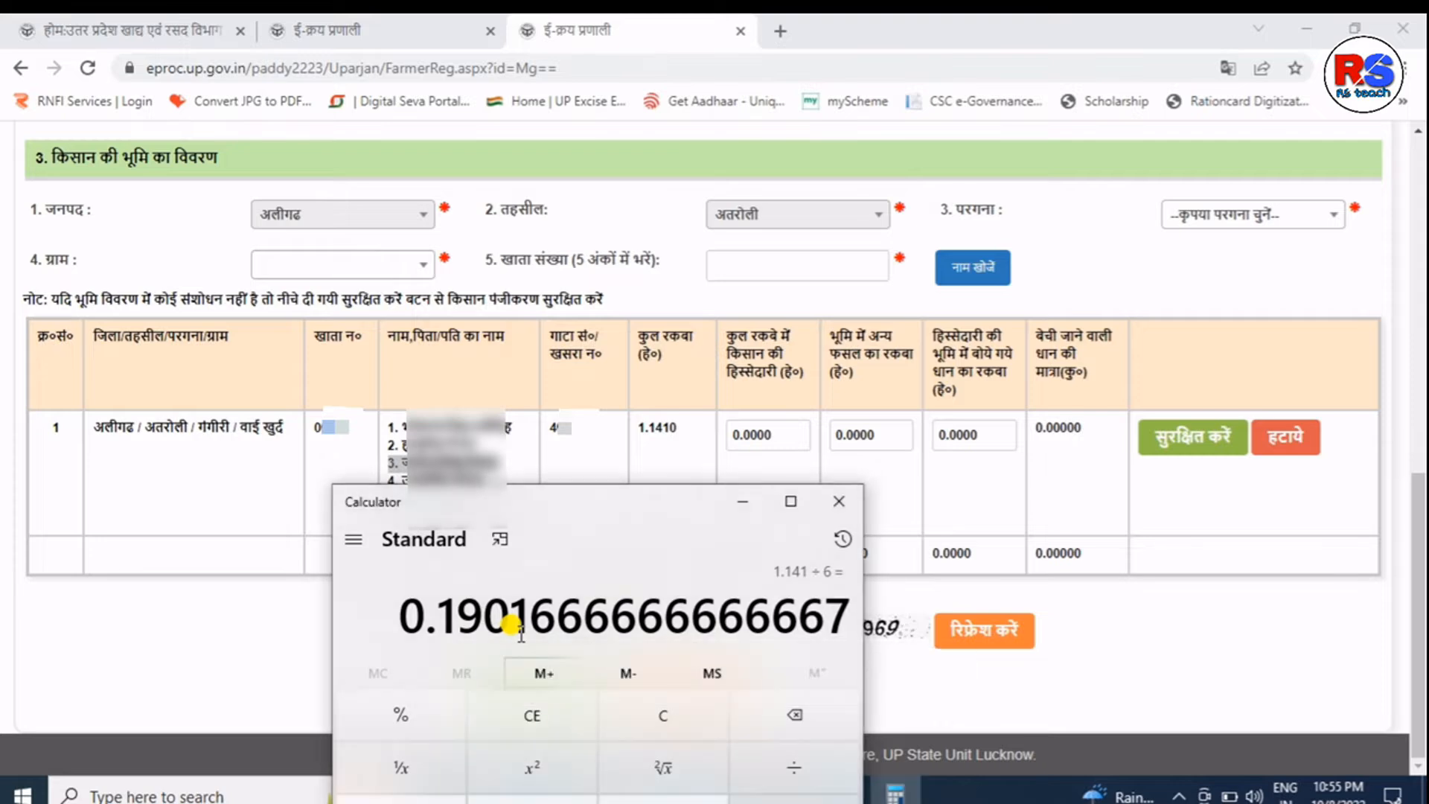
{"action": "double_click", "coordinate": [508, 605]}
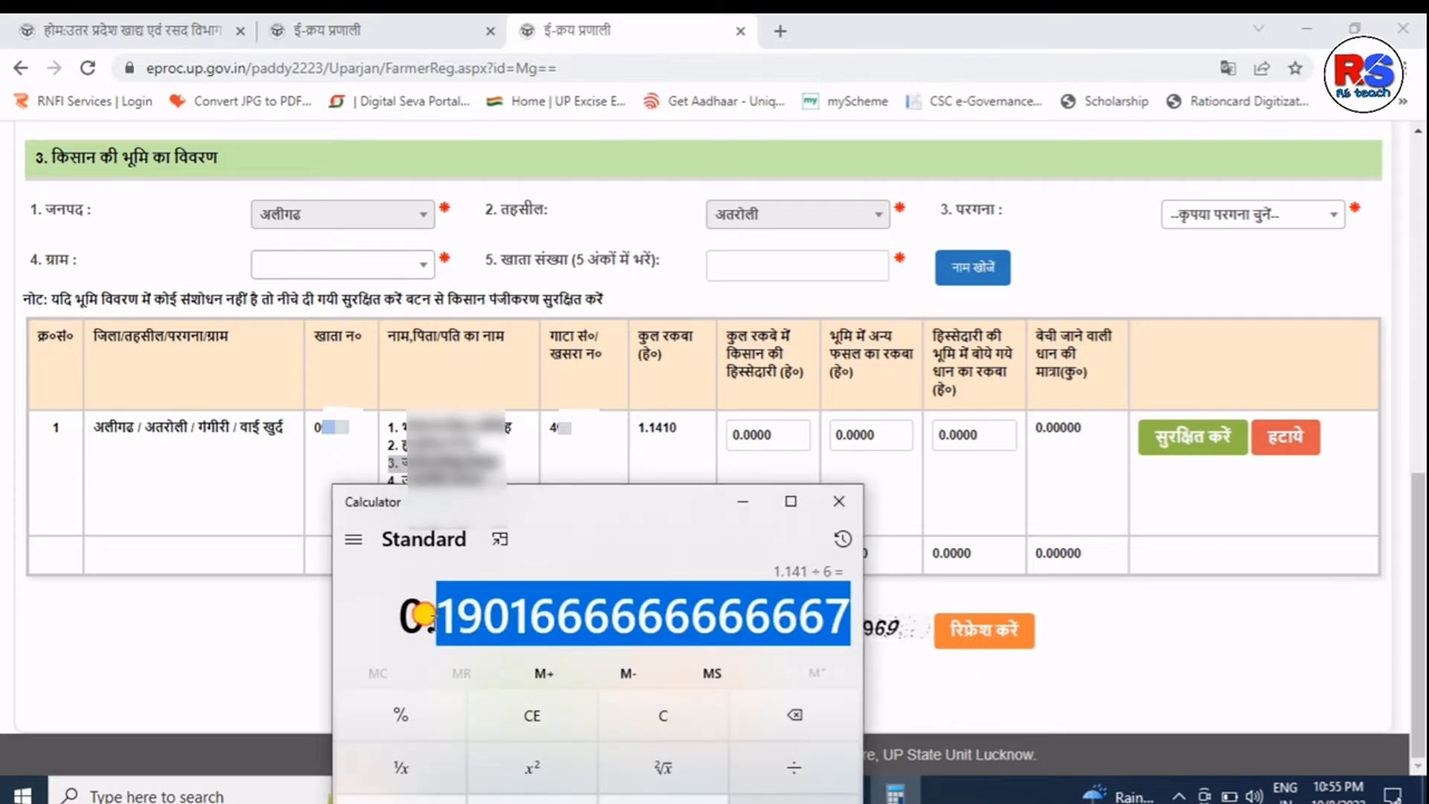
{"action": "left_click", "coordinate": [421, 617]}
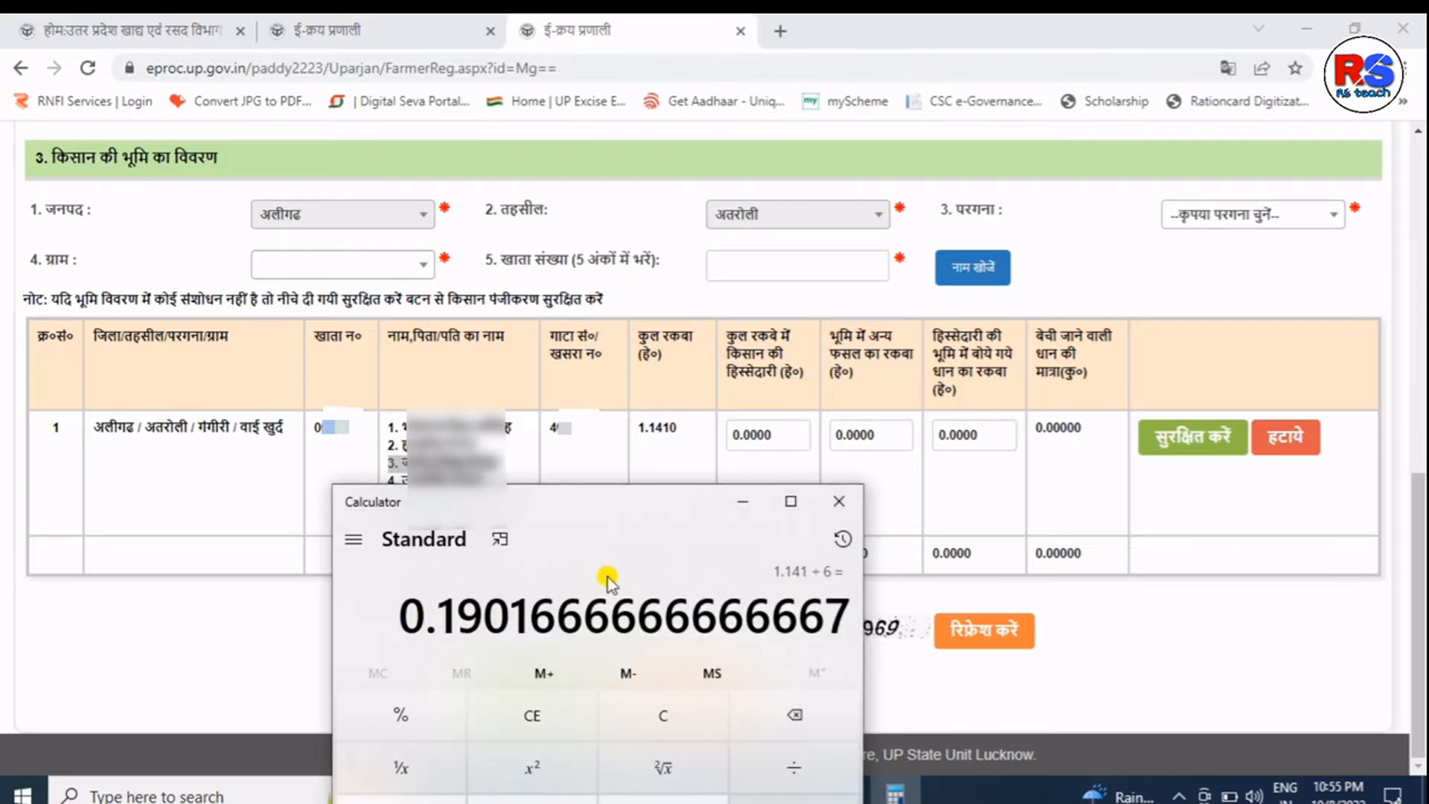
{"action": "left_click", "coordinate": [737, 502]}
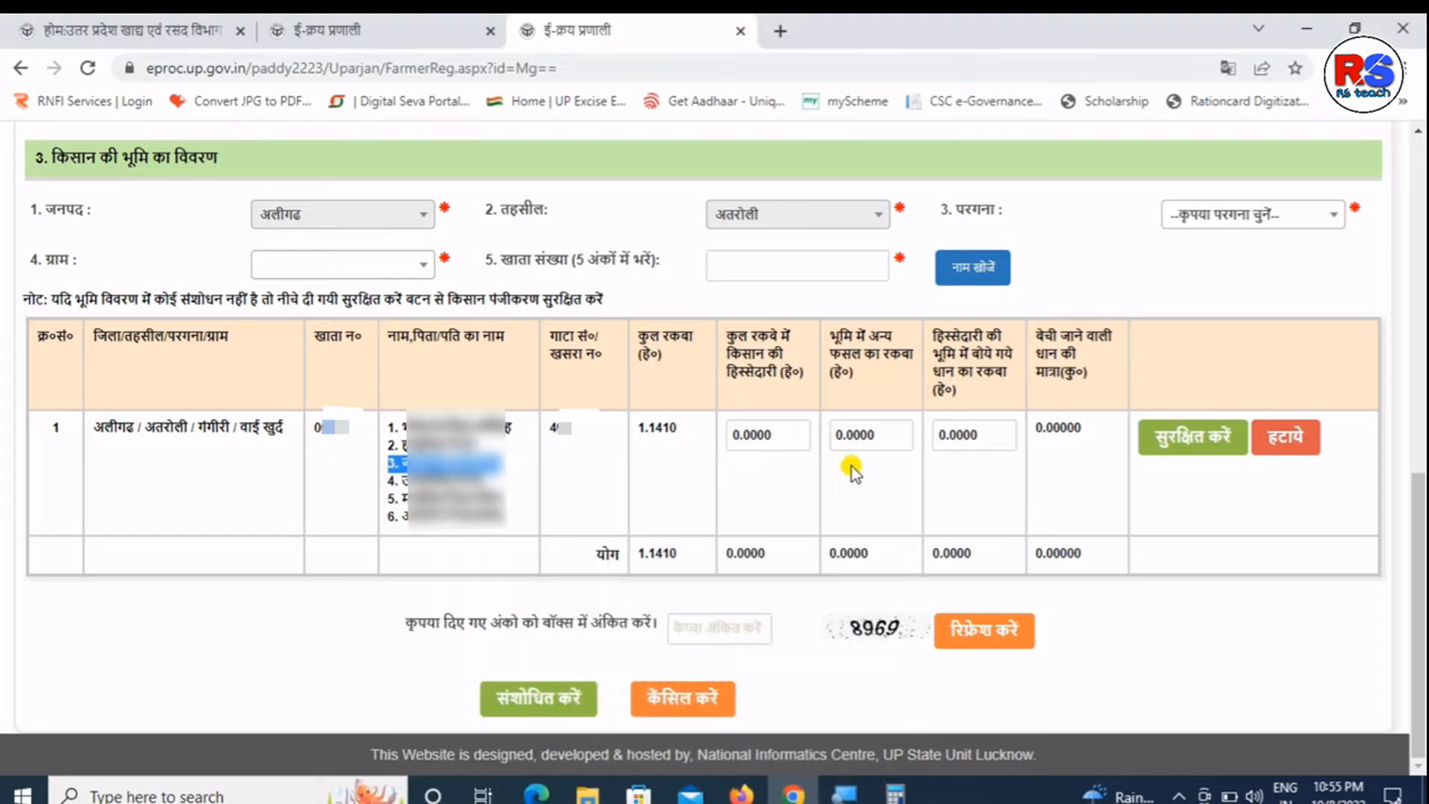
- Enter 0.1901 hectare as the farmer's share in the land row
{"action": "left_click", "coordinate": [806, 439]}
{"action": "key", "text": "BackSpace"}
{"action": "key", "text": "BackSpace"}
{"action": "key", "text": "BackSpace"}
{"action": "key", "text": "BackSpace"}
{"action": "type", "text": "10"}
{"action": "key", "text": "BackSpace"}
{"action": "type", "text": "901"}
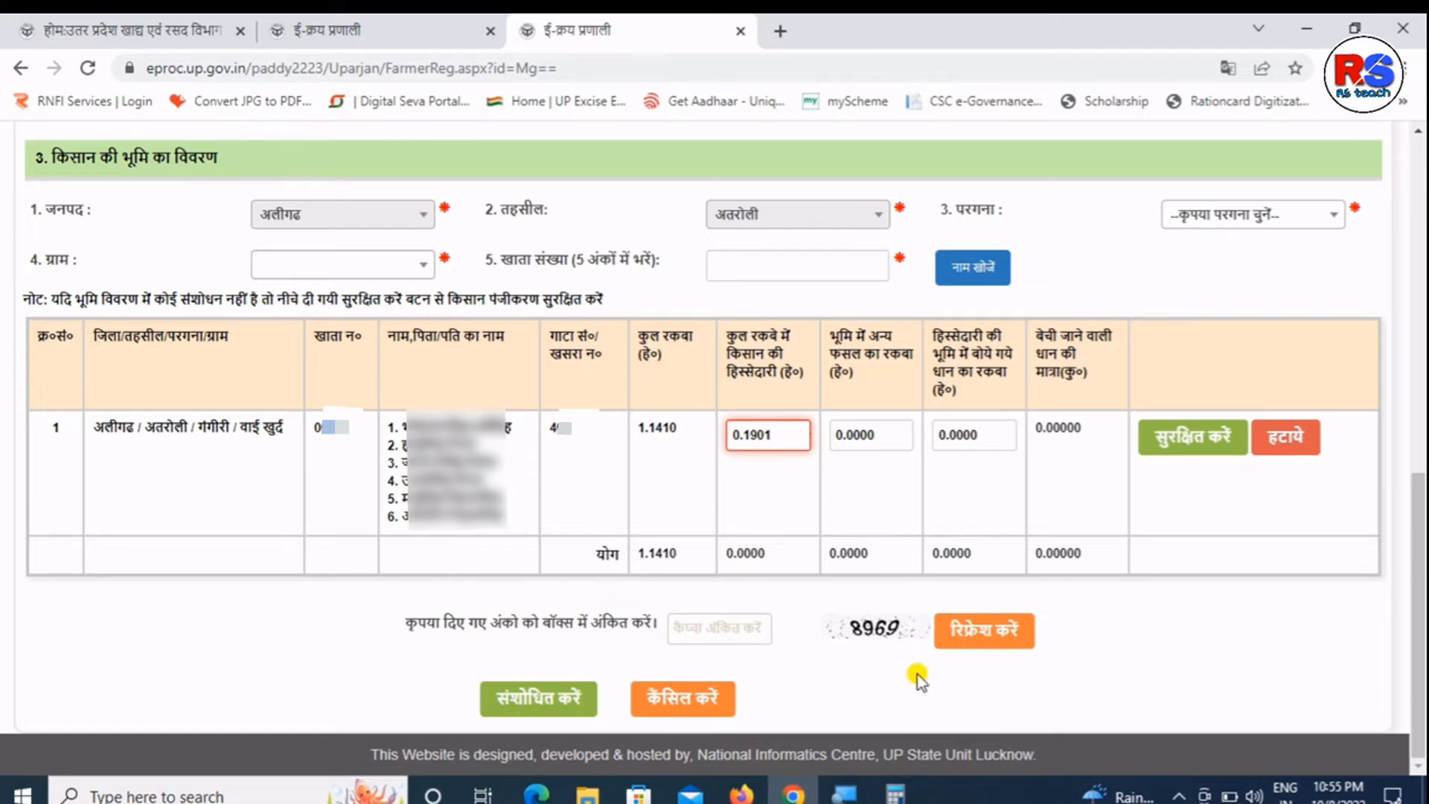
{"action": "left_click", "coordinate": [895, 794]}
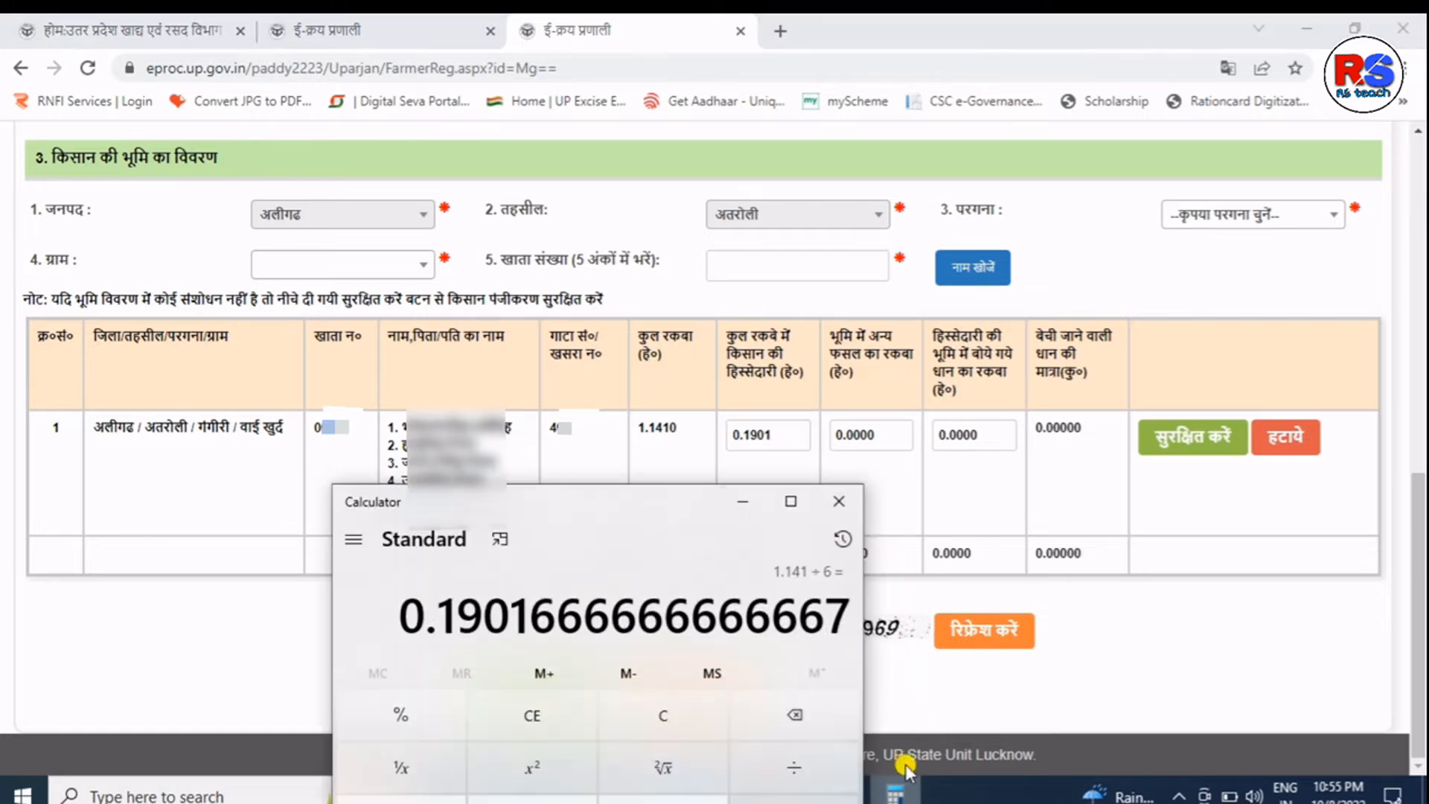
{"action": "left_click", "coordinate": [758, 498]}
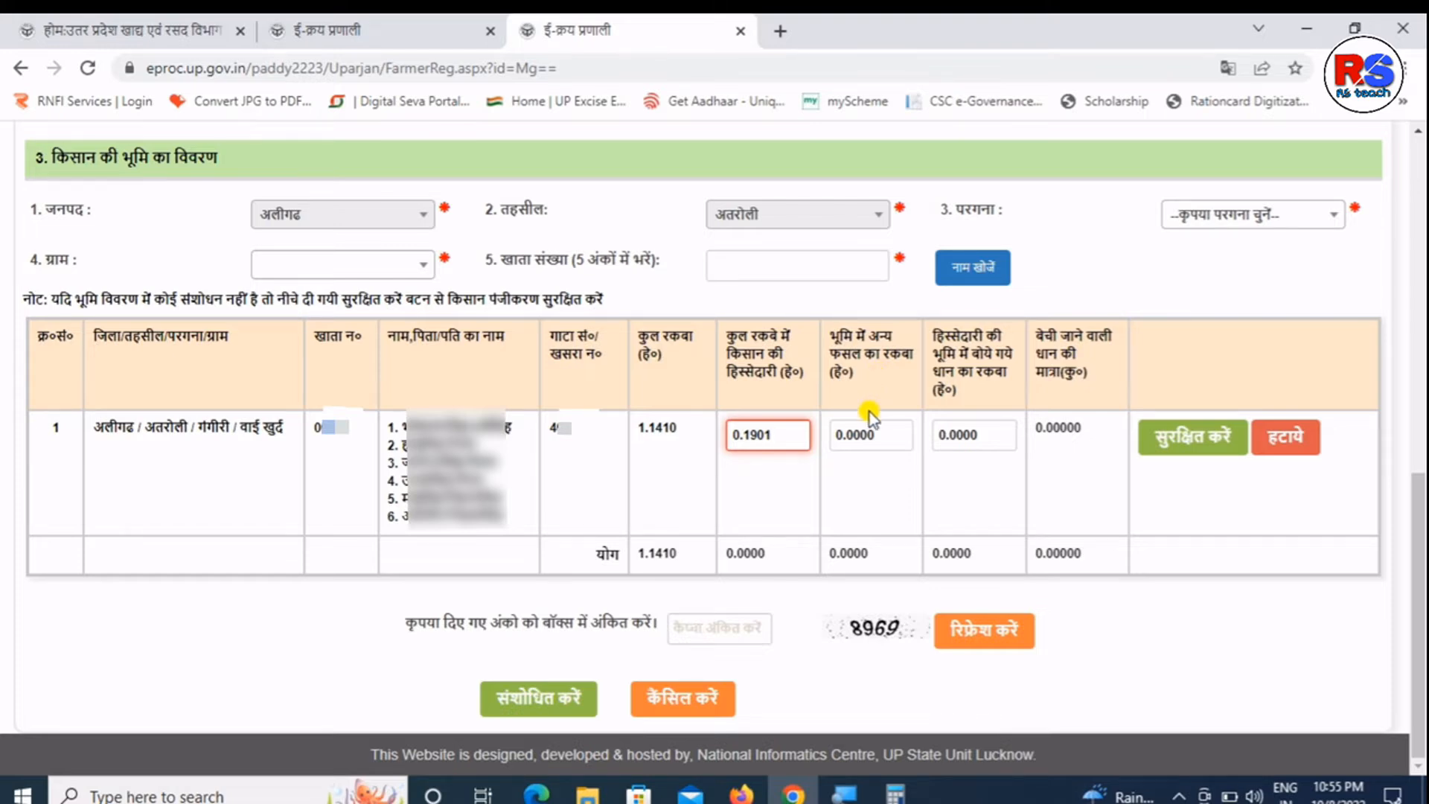
{"action": "left_click", "coordinate": [872, 480]}
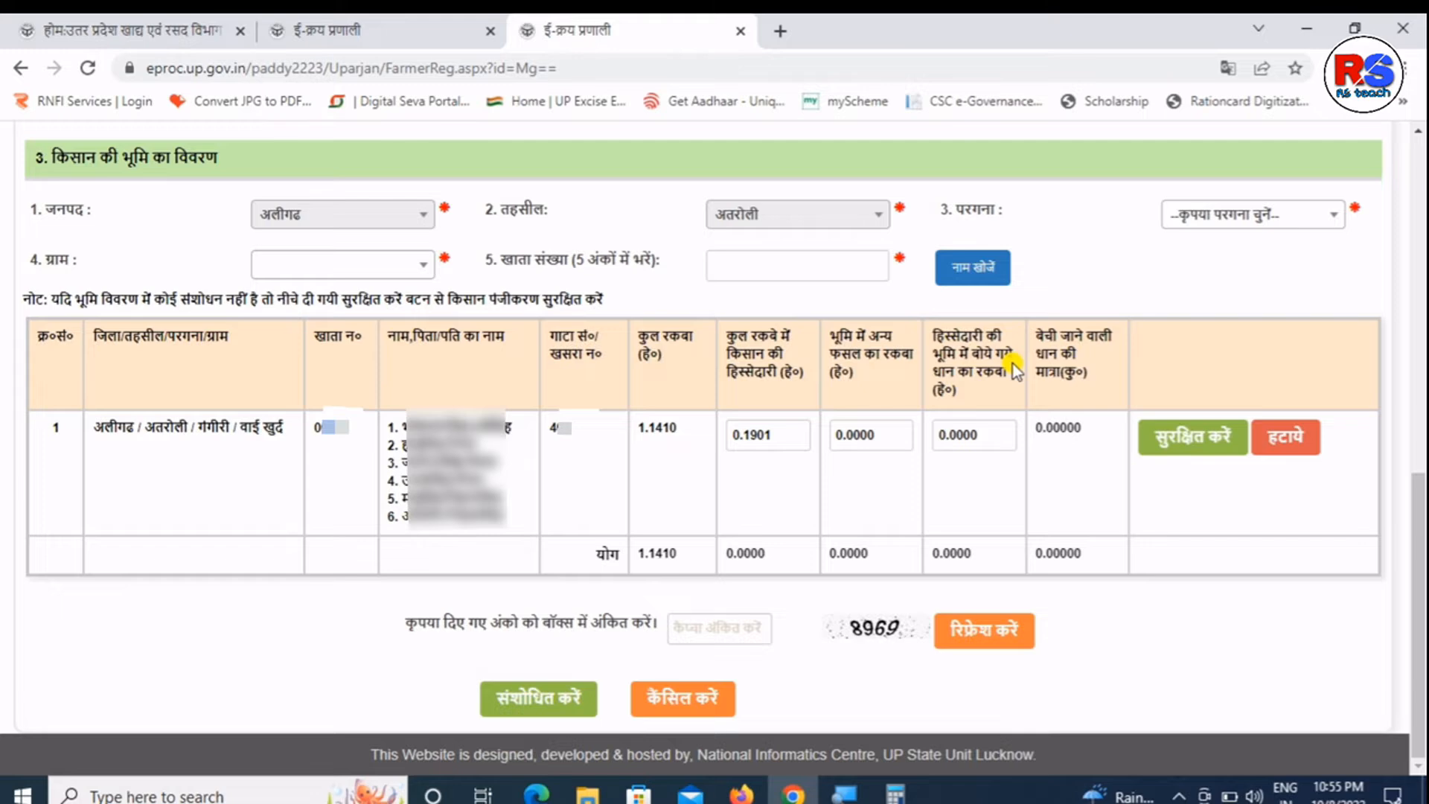
- Set the paddy-sown area to 0.1901 and save the land row
{"action": "double_click", "coordinate": [1010, 428]}
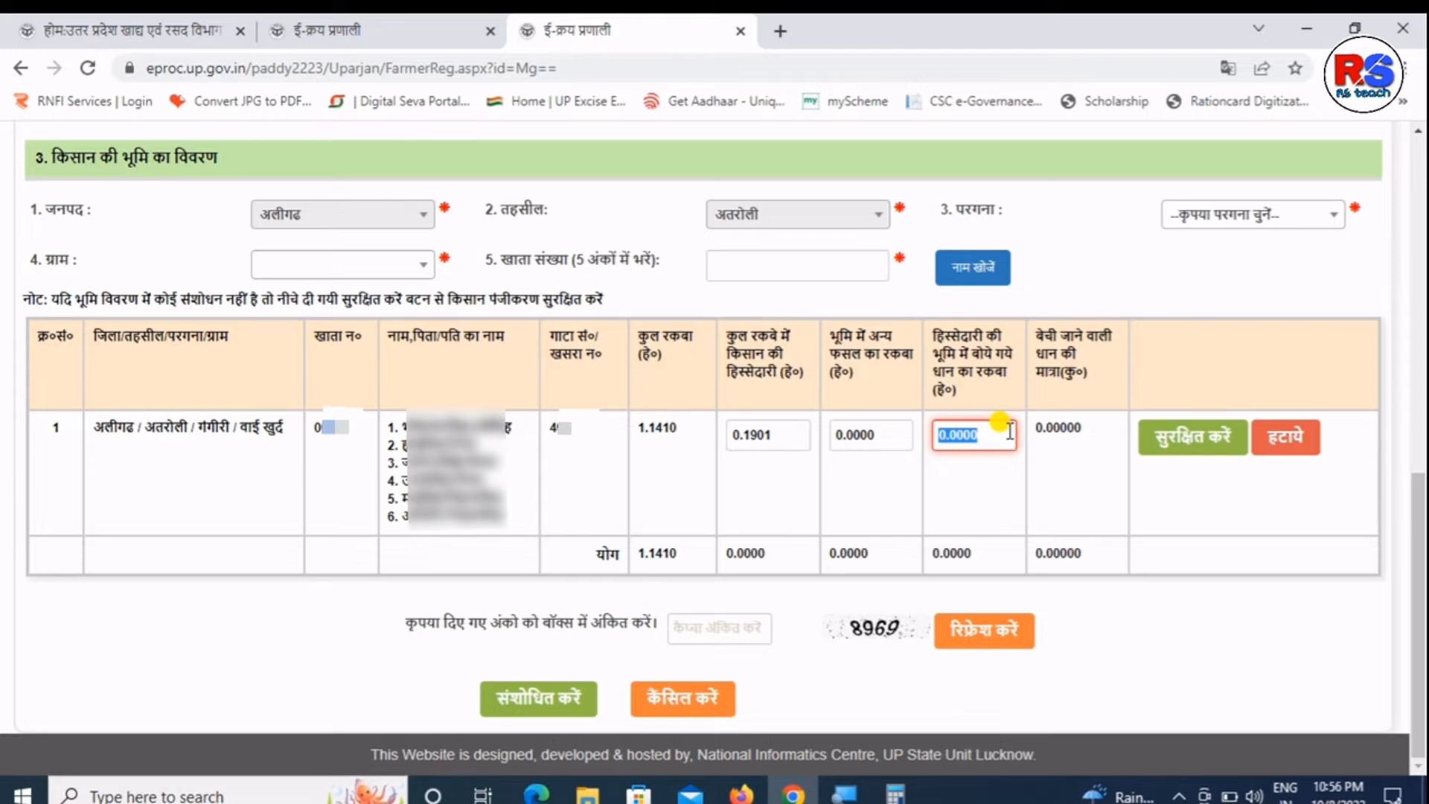
{"action": "type", "text": "0.1901"}
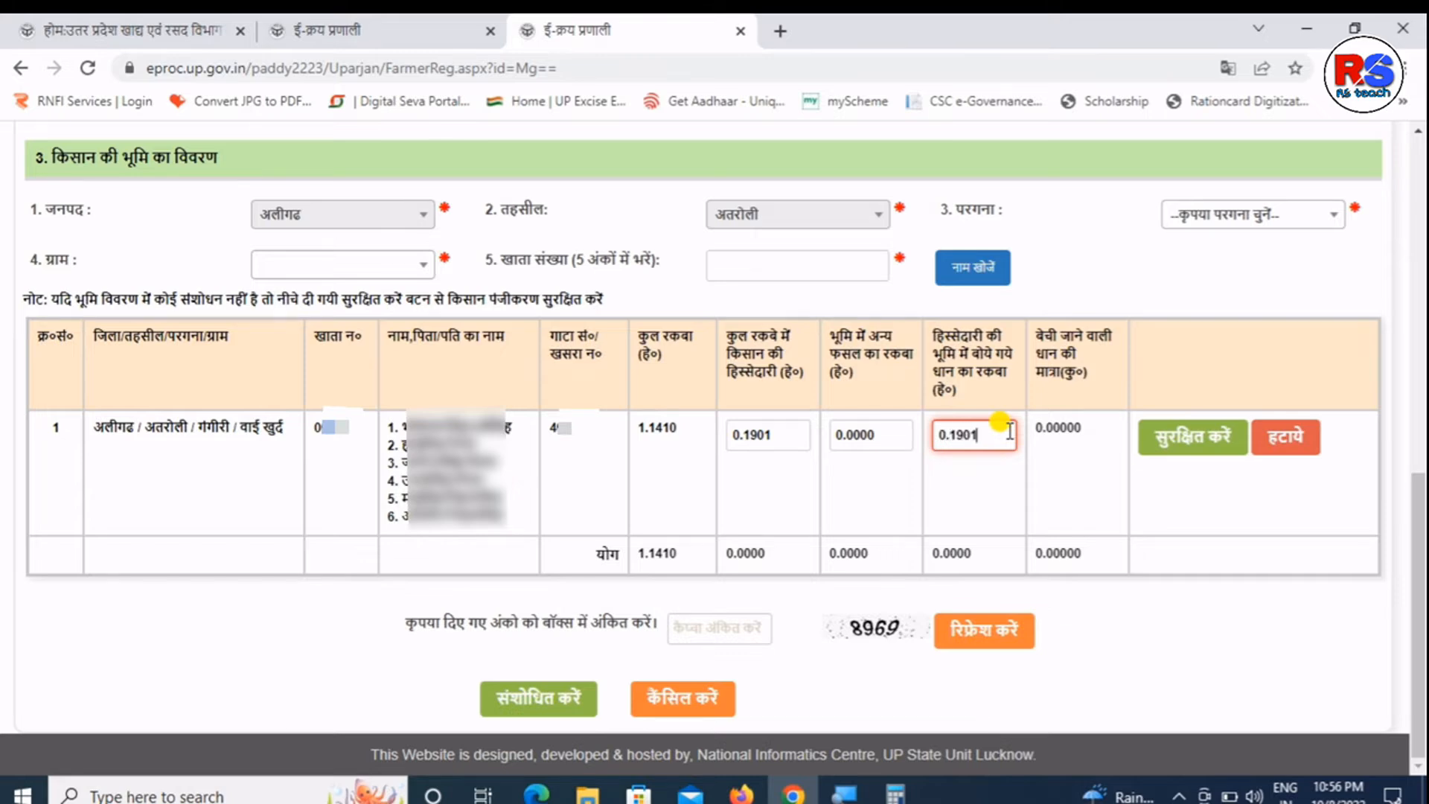
{"action": "left_click", "coordinate": [1068, 466]}
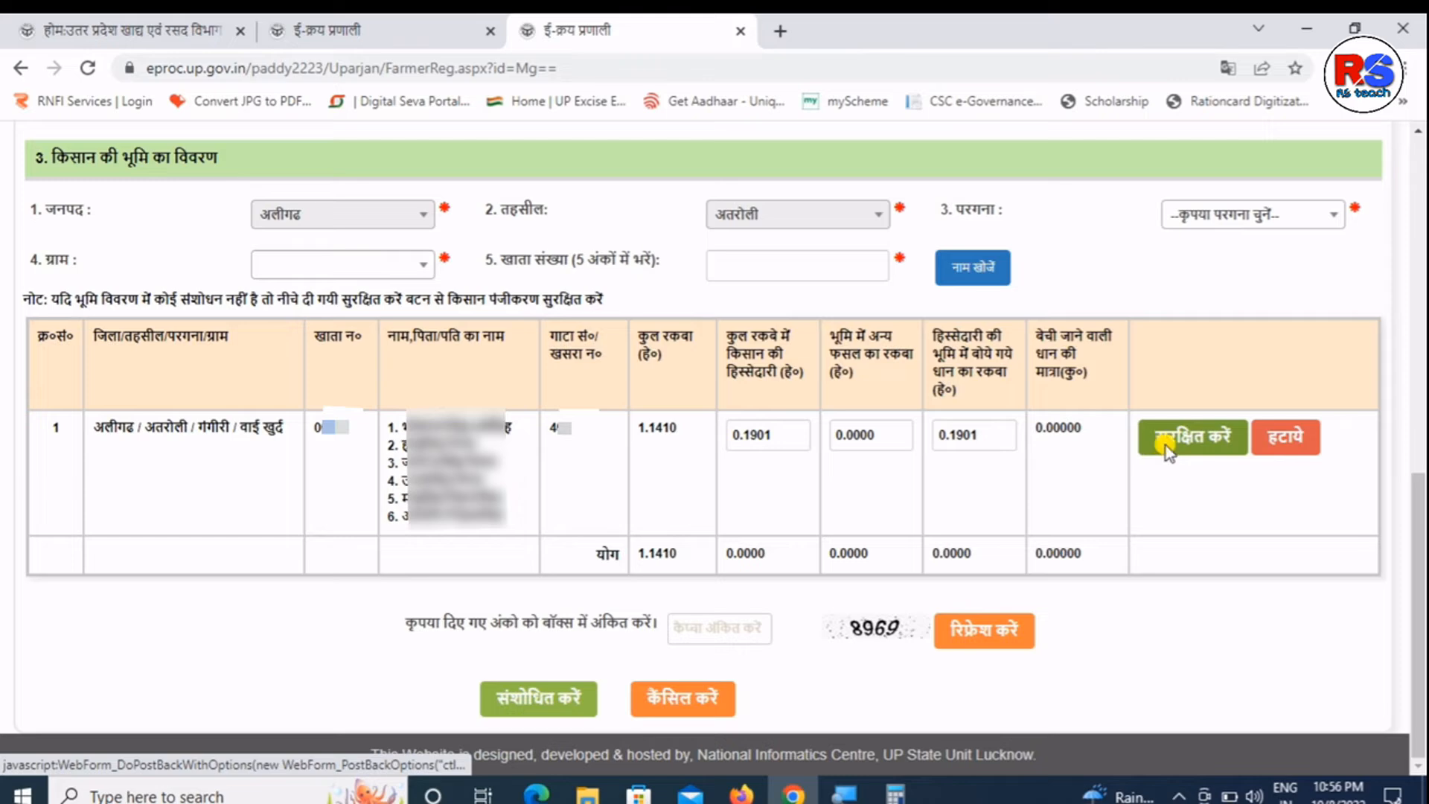
{"action": "left_click", "coordinate": [1165, 449]}
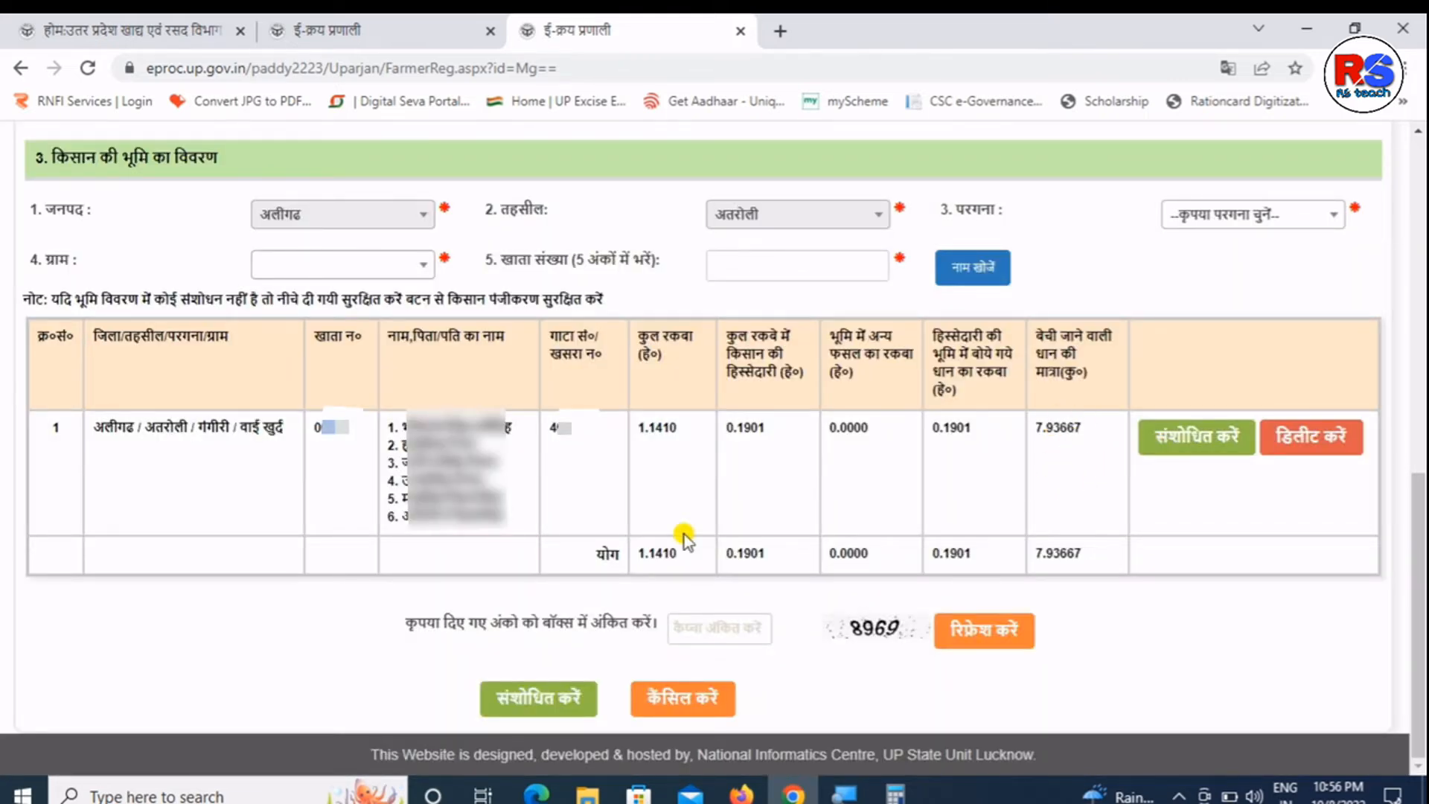
- Check the land totals: share 0.1901 hectare and paddy quantity 7.93667
{"action": "double_click", "coordinate": [778, 562]}
{"action": "left_click", "coordinate": [782, 553]}
{"action": "double_click", "coordinate": [1039, 441]}
{"action": "double_click", "coordinate": [1055, 552]}
{"action": "left_click", "coordinate": [831, 463]}
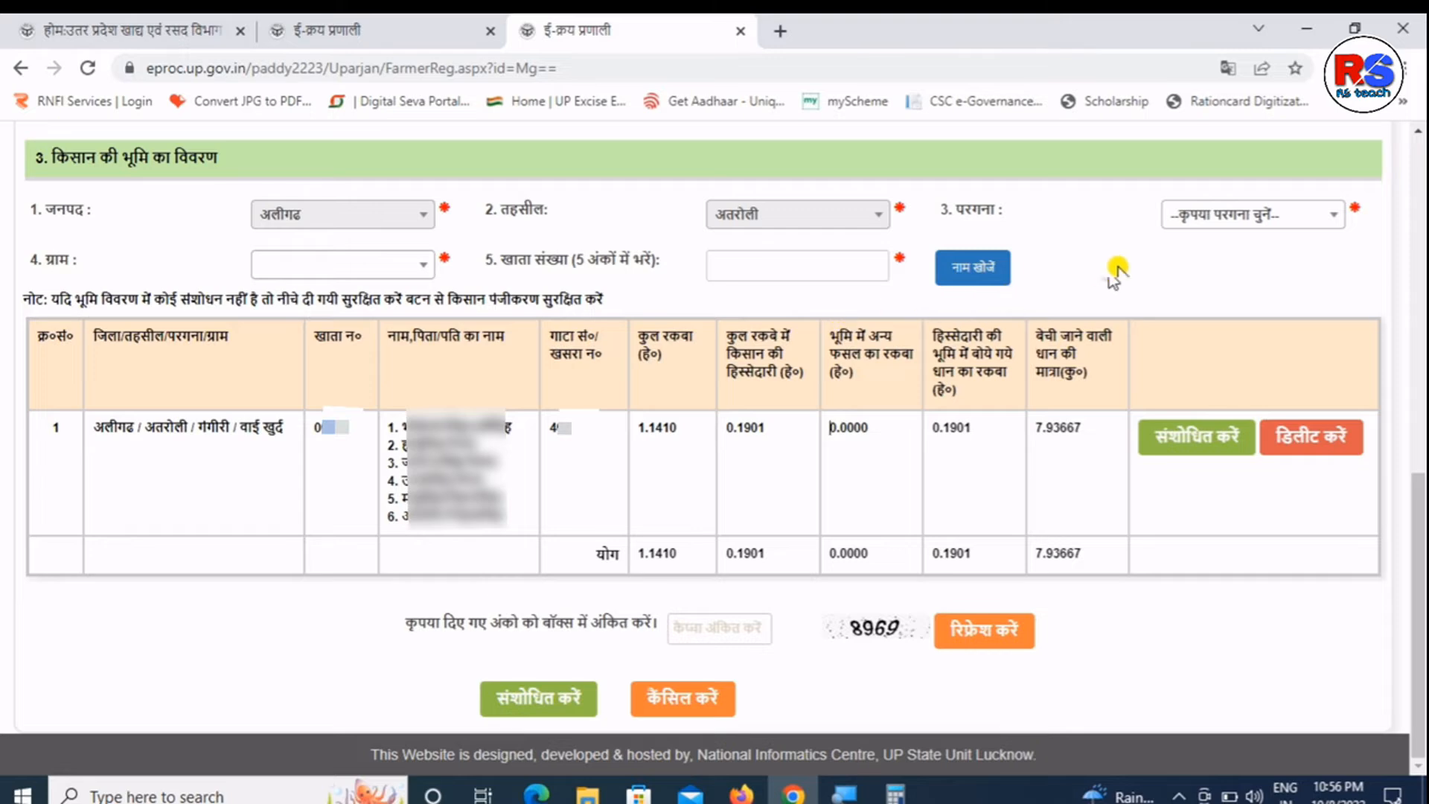
- Choose pargana गंगीरी and village वाई खुर्द for the next land entry
{"action": "left_click", "coordinate": [1183, 218]}
{"action": "left_click", "coordinate": [1183, 339]}
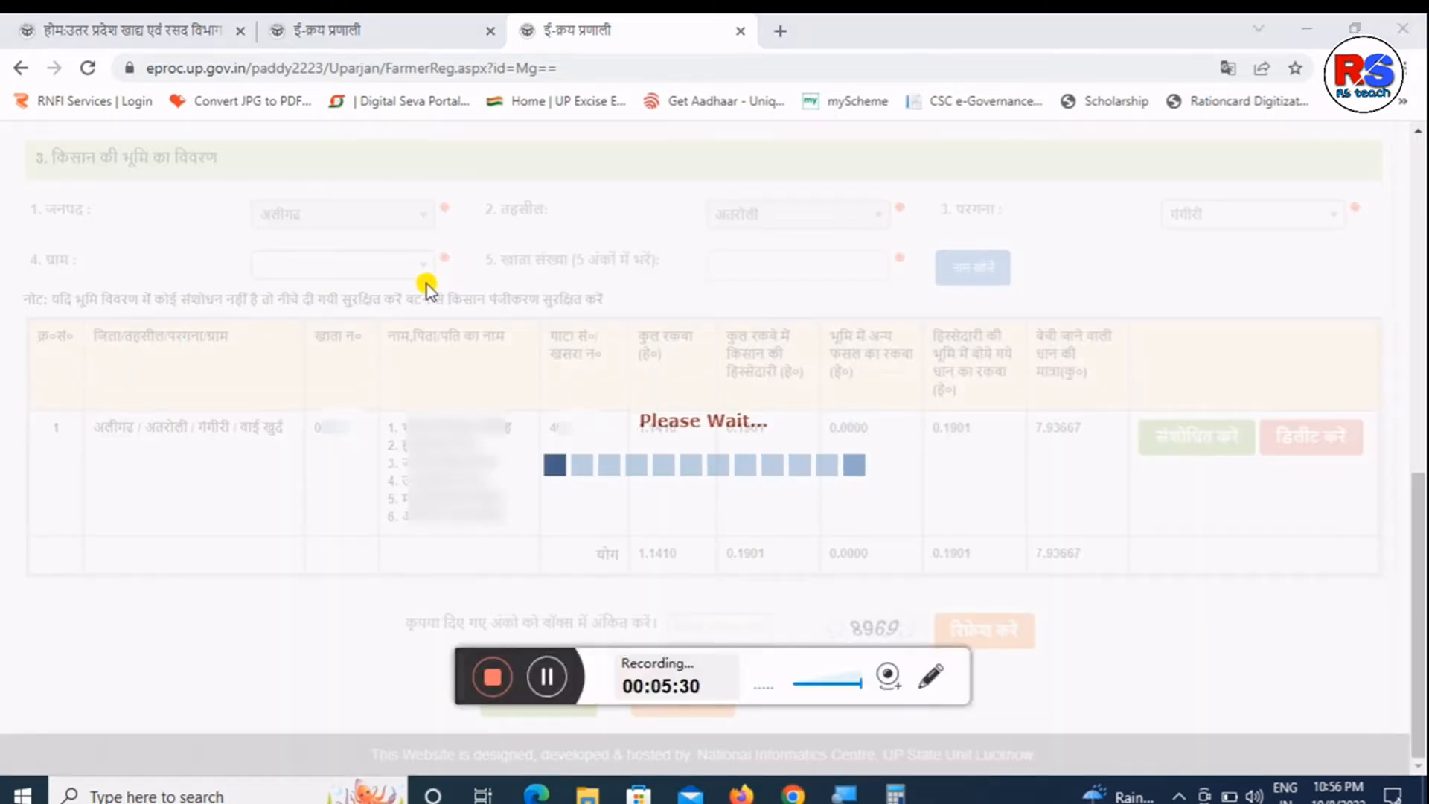
{"action": "left_click", "coordinate": [379, 274]}
{"action": "left_click", "coordinate": [761, 262]}
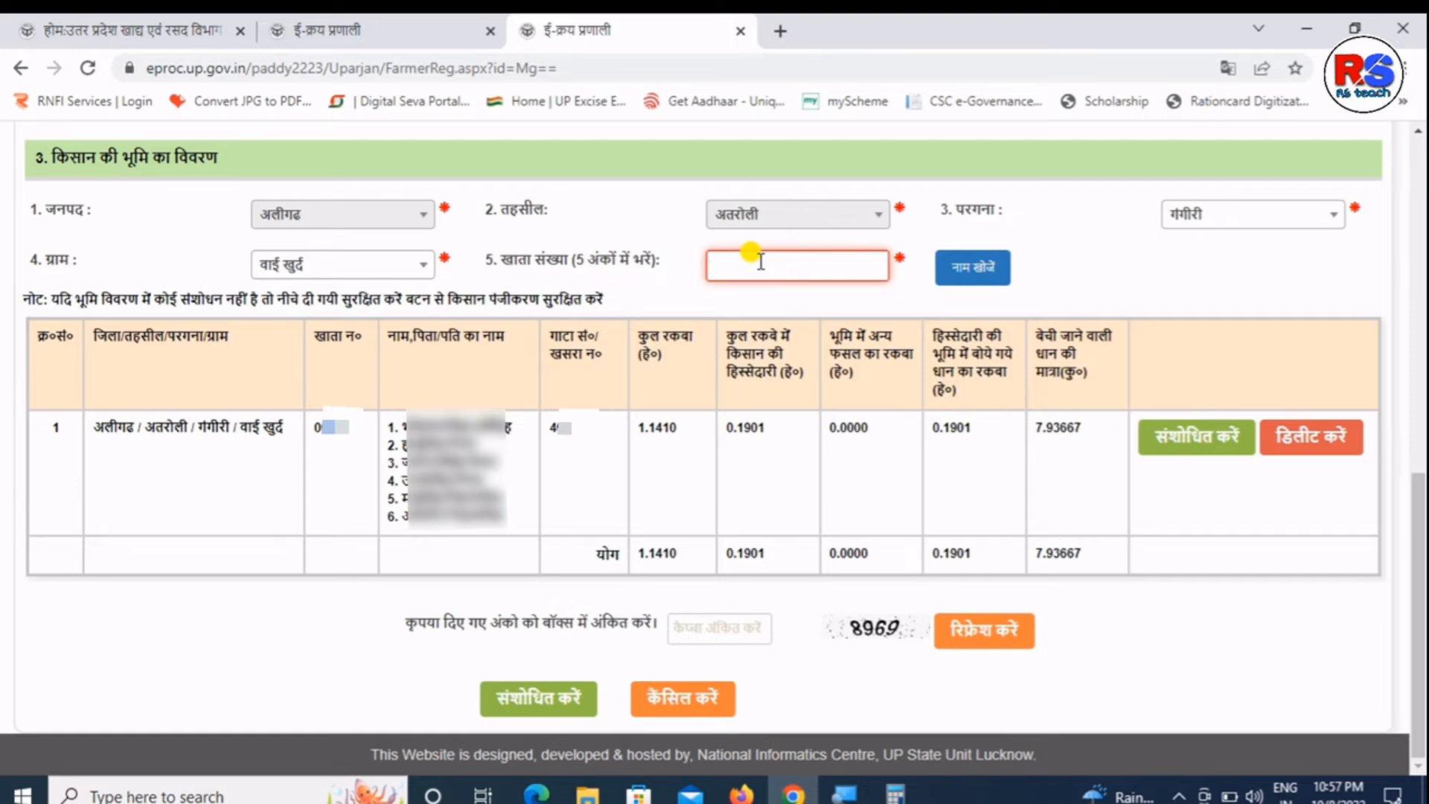
- Enter the second khata number, pick the farmer from the name lookup, and add its land row
{"action": "type", "text": "00128"}
{"action": "left_click", "coordinate": [962, 266]}
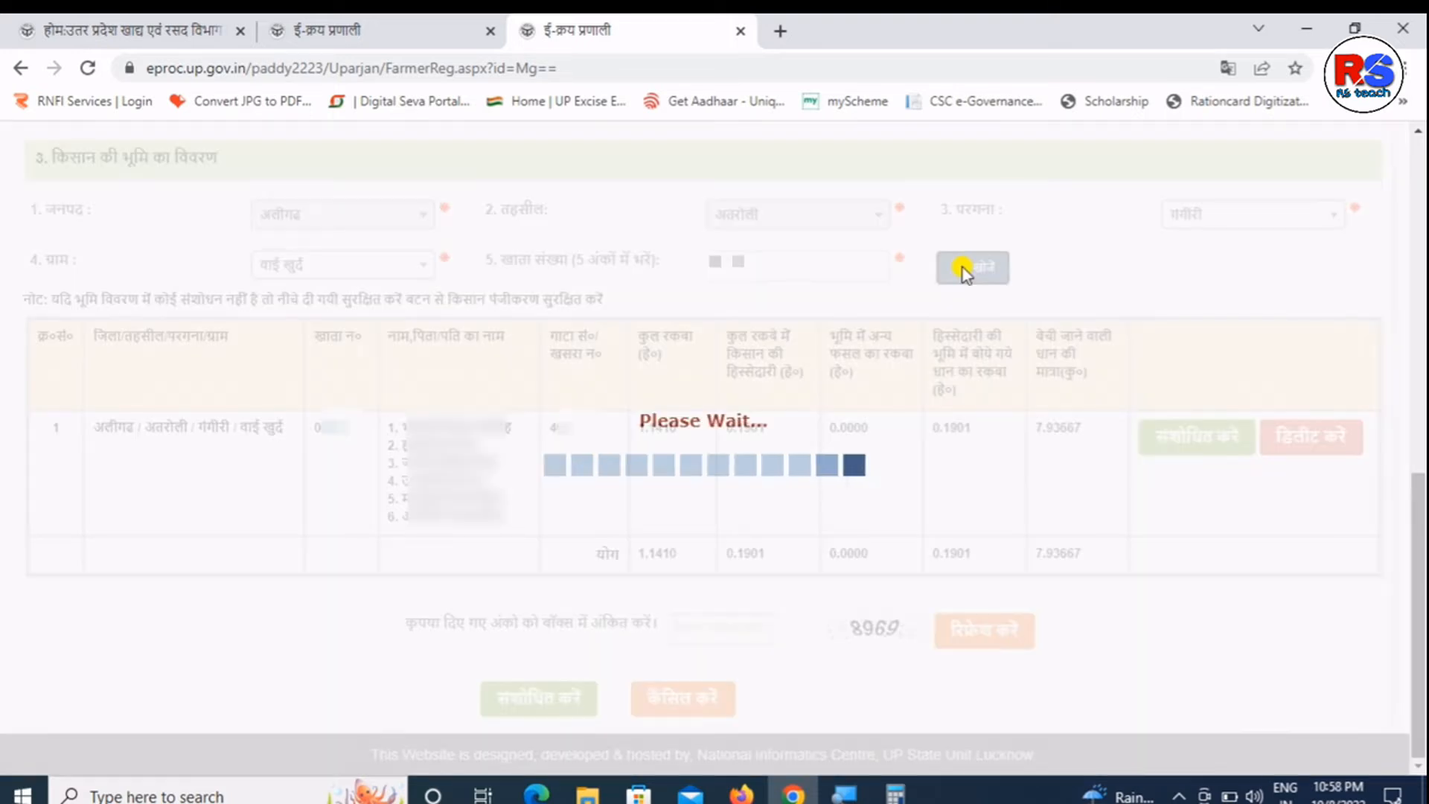
{"action": "left_click", "coordinate": [428, 304]}
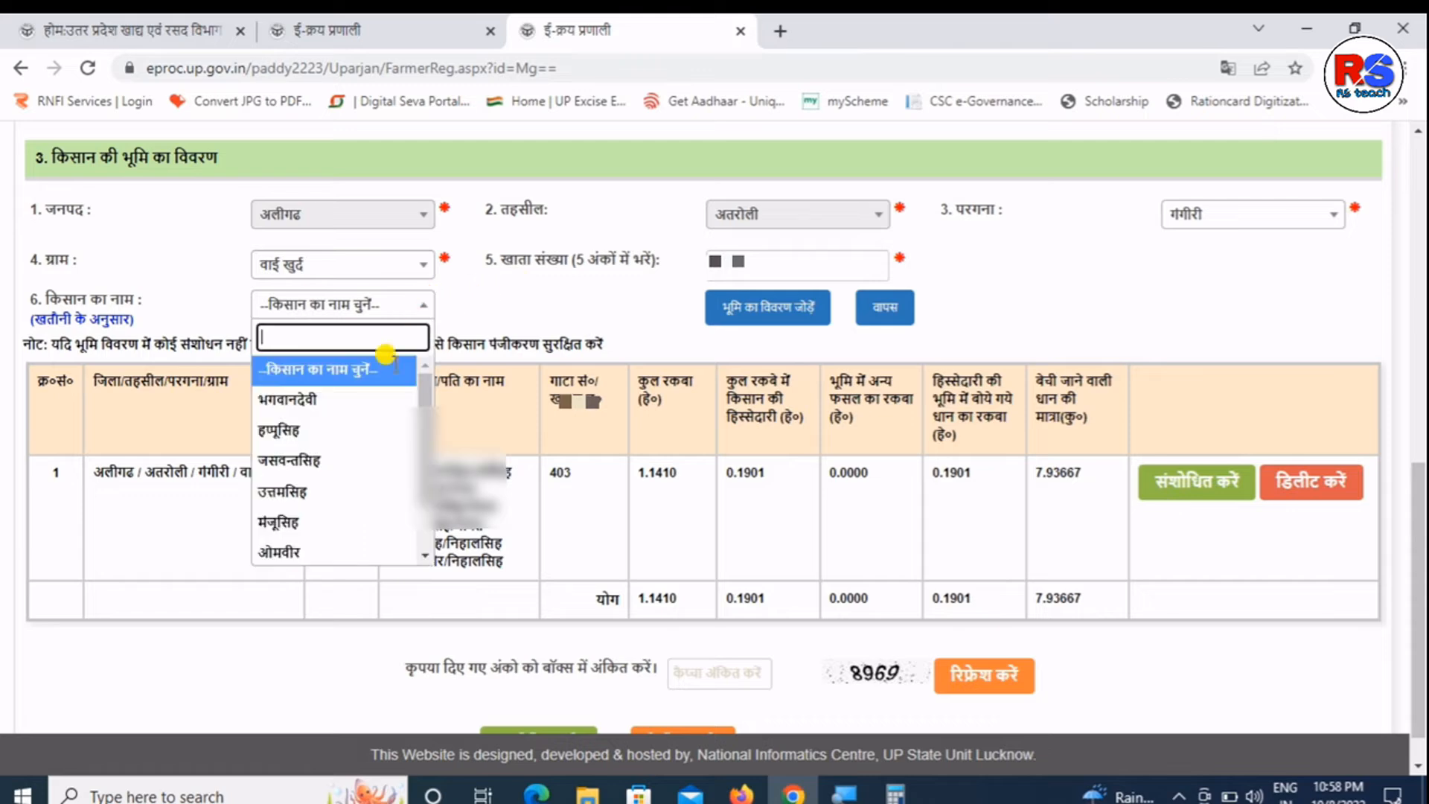
{"action": "scroll", "coordinate": [424, 408], "scroll_direction": "down", "scroll_amount": 1}
{"action": "scroll", "coordinate": [424, 408], "scroll_direction": "down", "scroll_amount": 1}
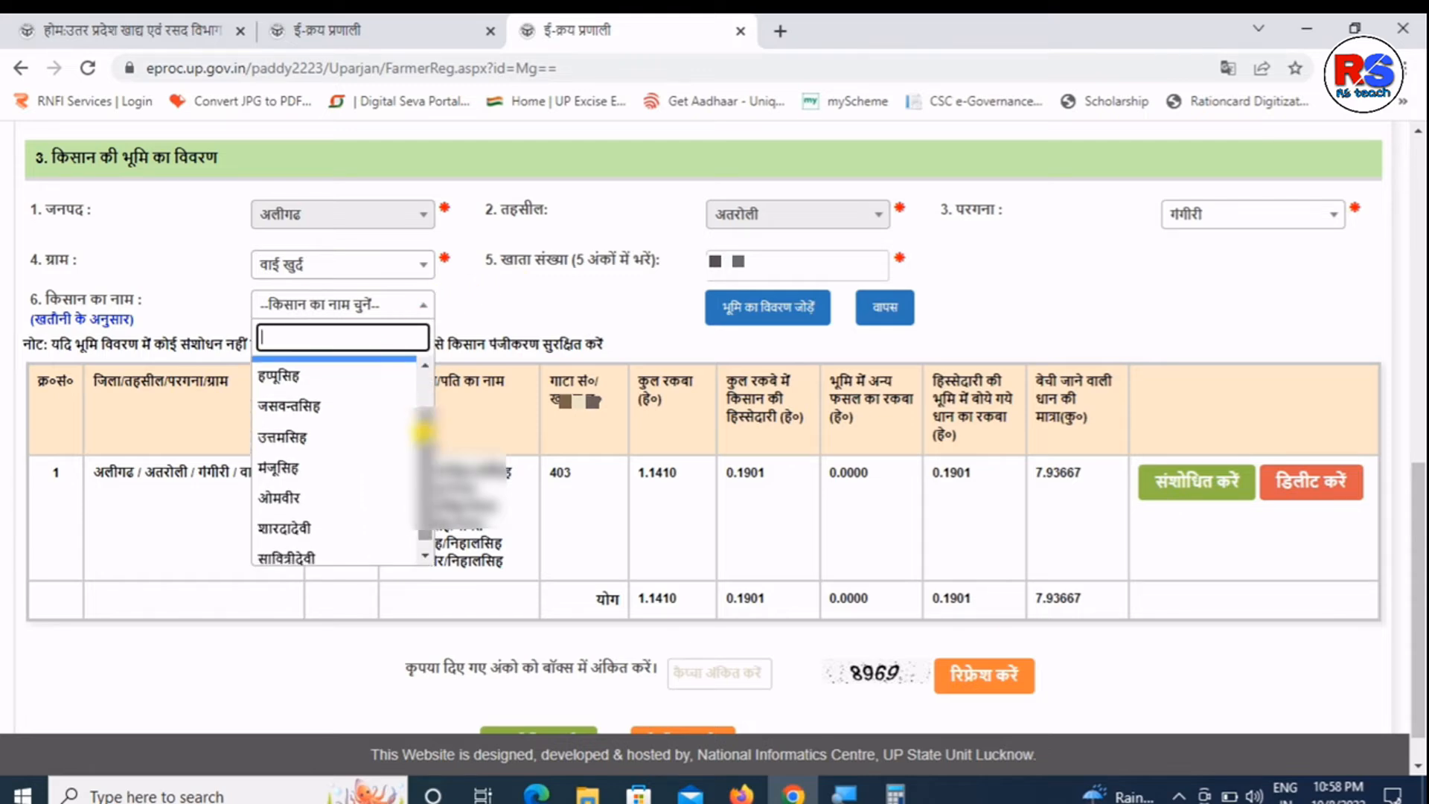
{"action": "left_click", "coordinate": [321, 411]}
{"action": "left_click", "coordinate": [711, 318]}
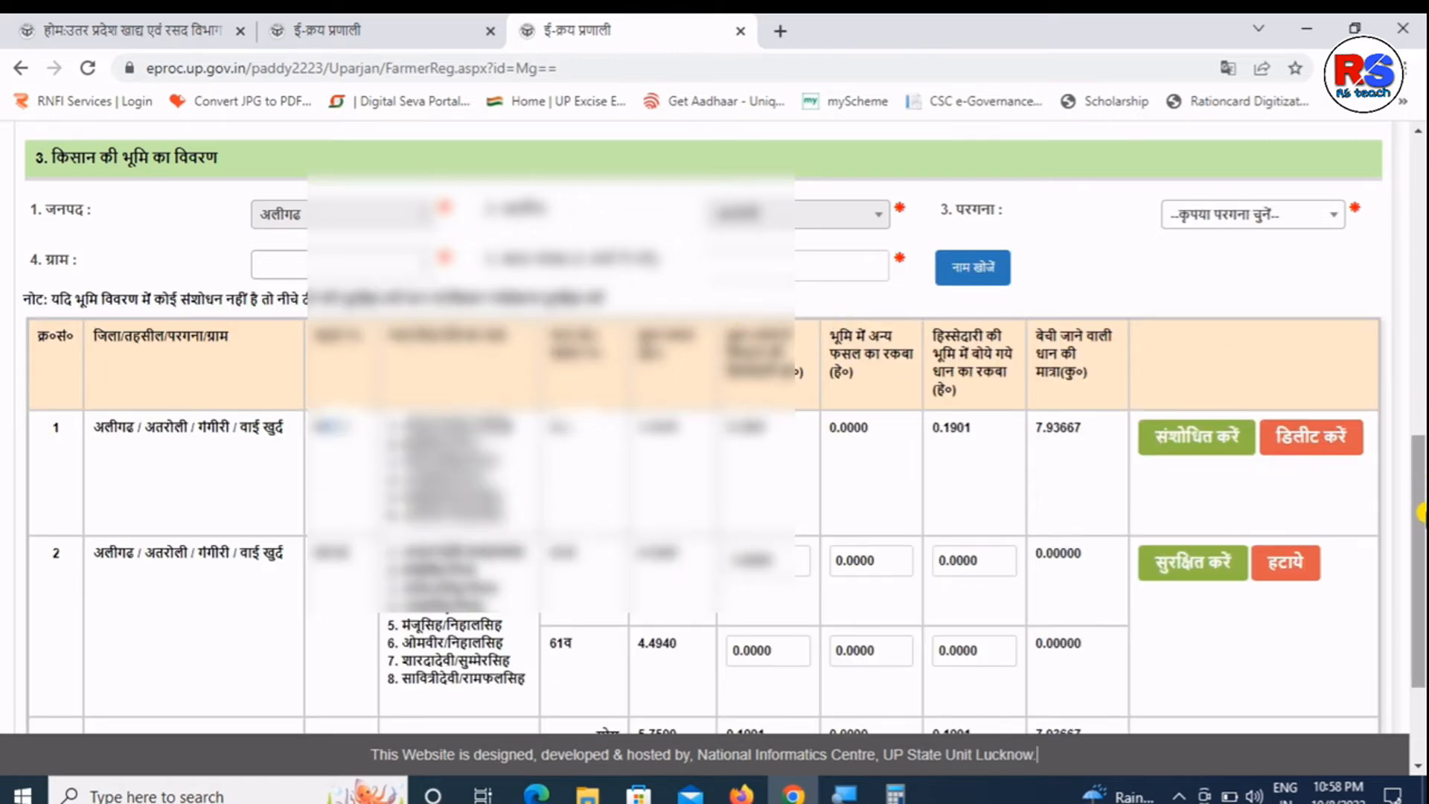
{"action": "left_click_drag", "start_coordinate": [1419, 447], "coordinate": [1418, 516]}
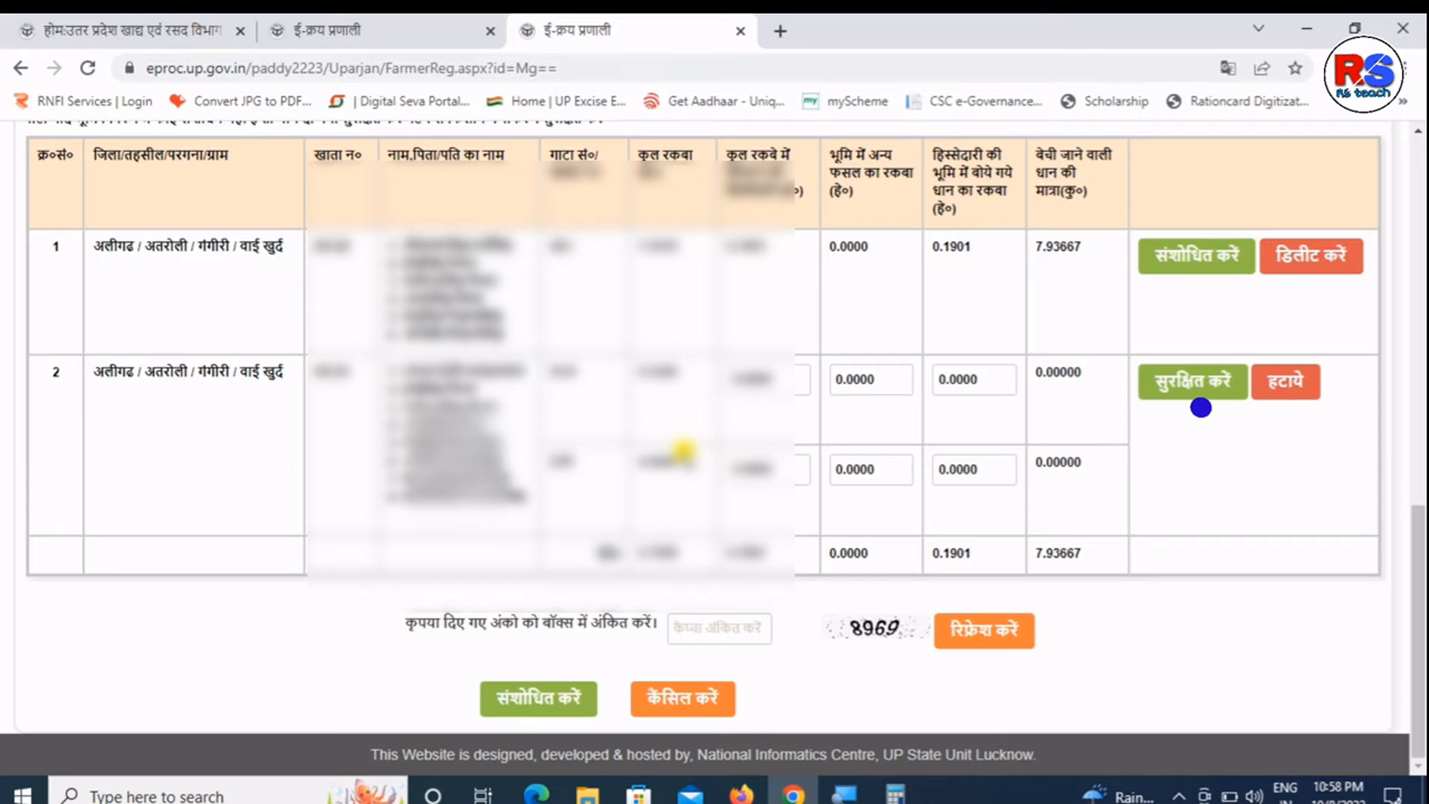
- Save the second land row, recording 0.9360 hectare and 39.07800 quintals of paddy
{"action": "left_click", "coordinate": [1181, 391]}
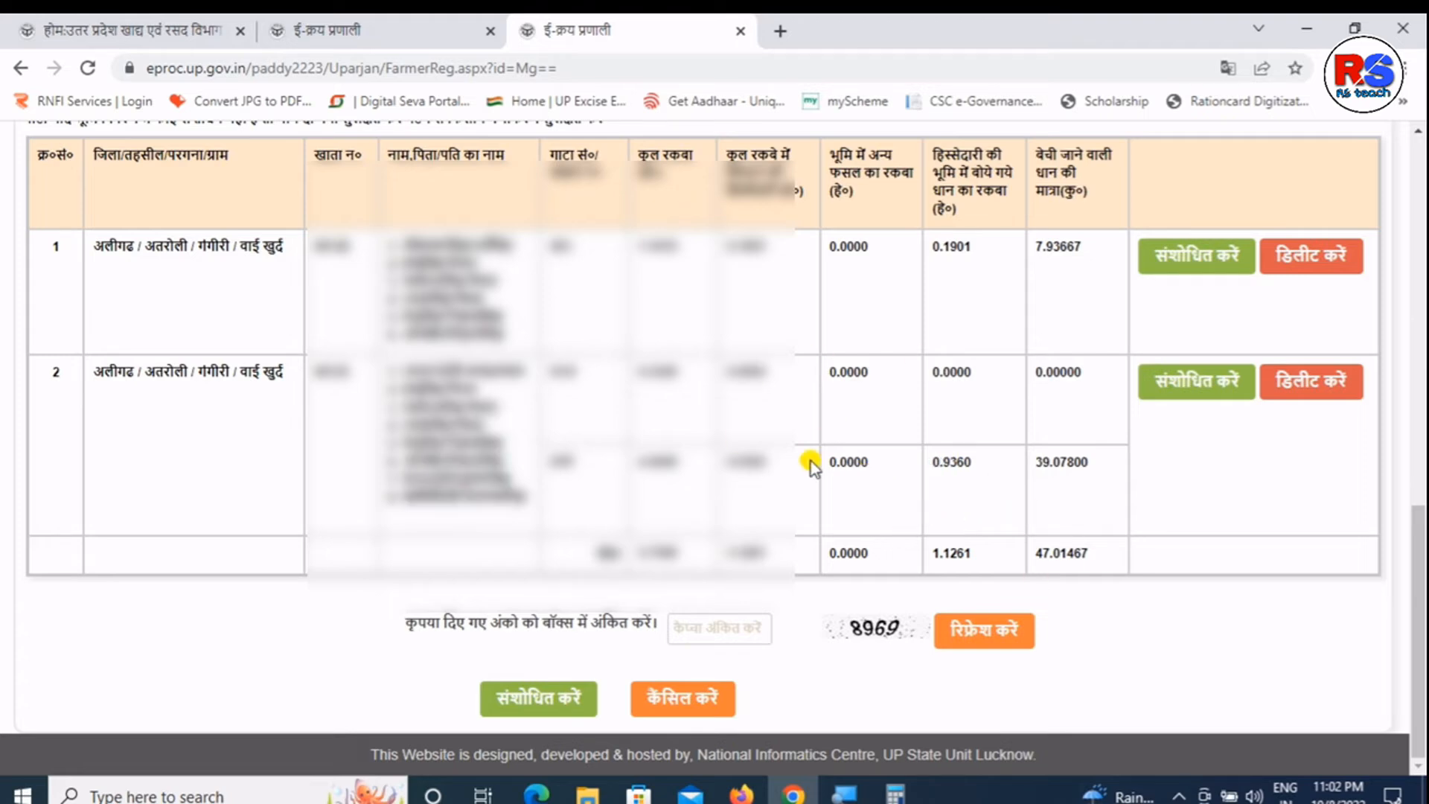
- Submit the amended registration with captcha 8969 and review the updated details with both land rows
{"action": "left_click", "coordinate": [718, 621]}
{"action": "type", "text": "8"}
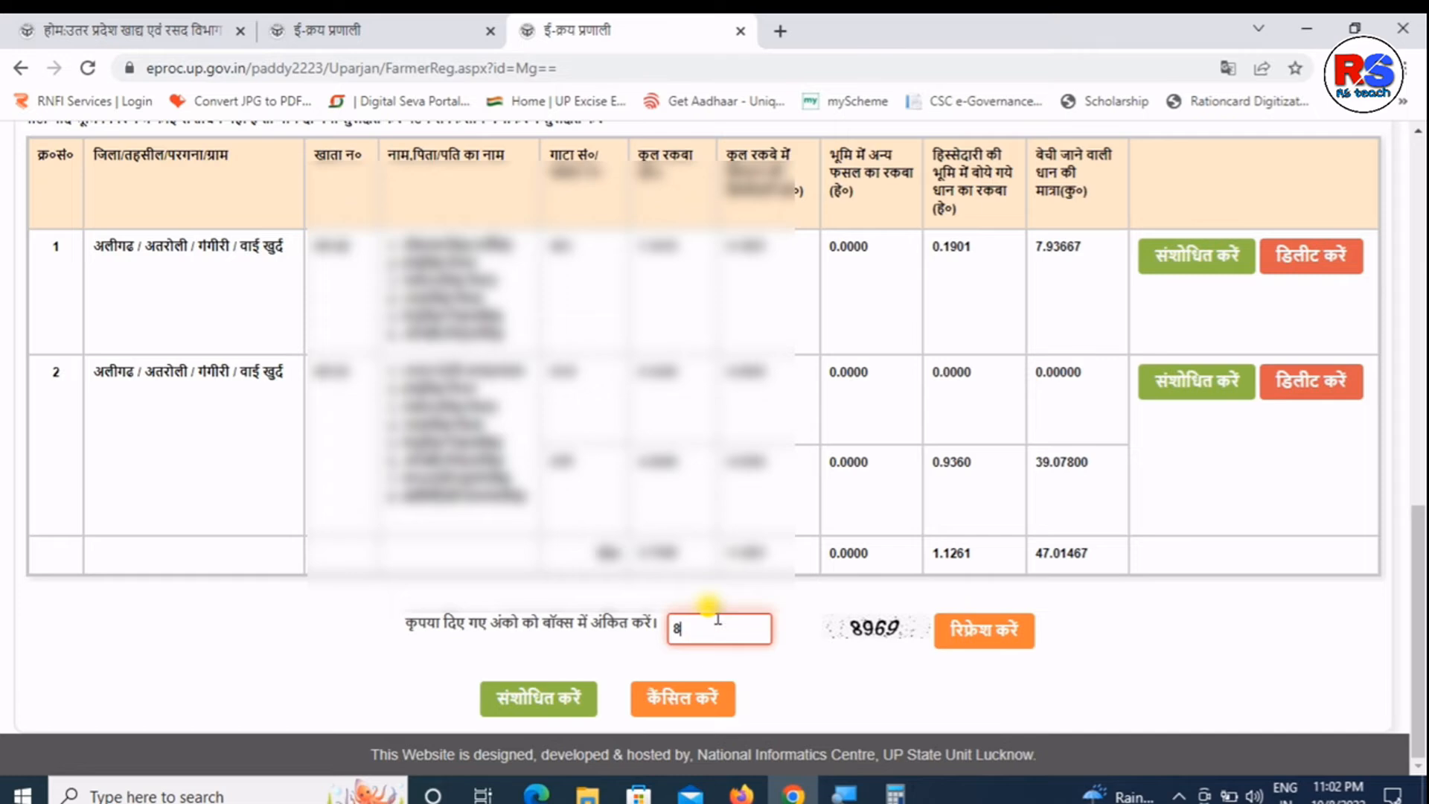
{"action": "type", "text": "969"}
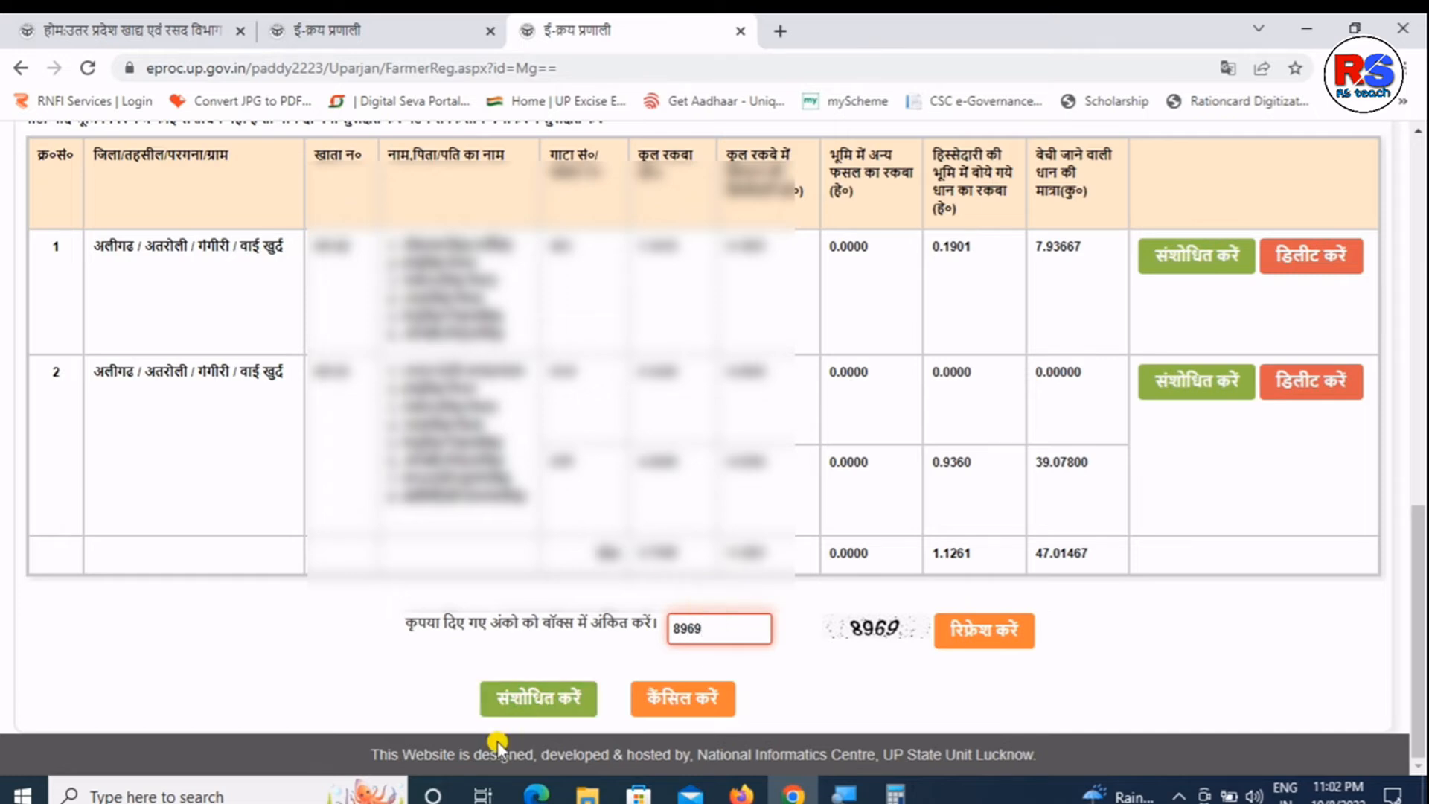
{"action": "left_click", "coordinate": [529, 700]}
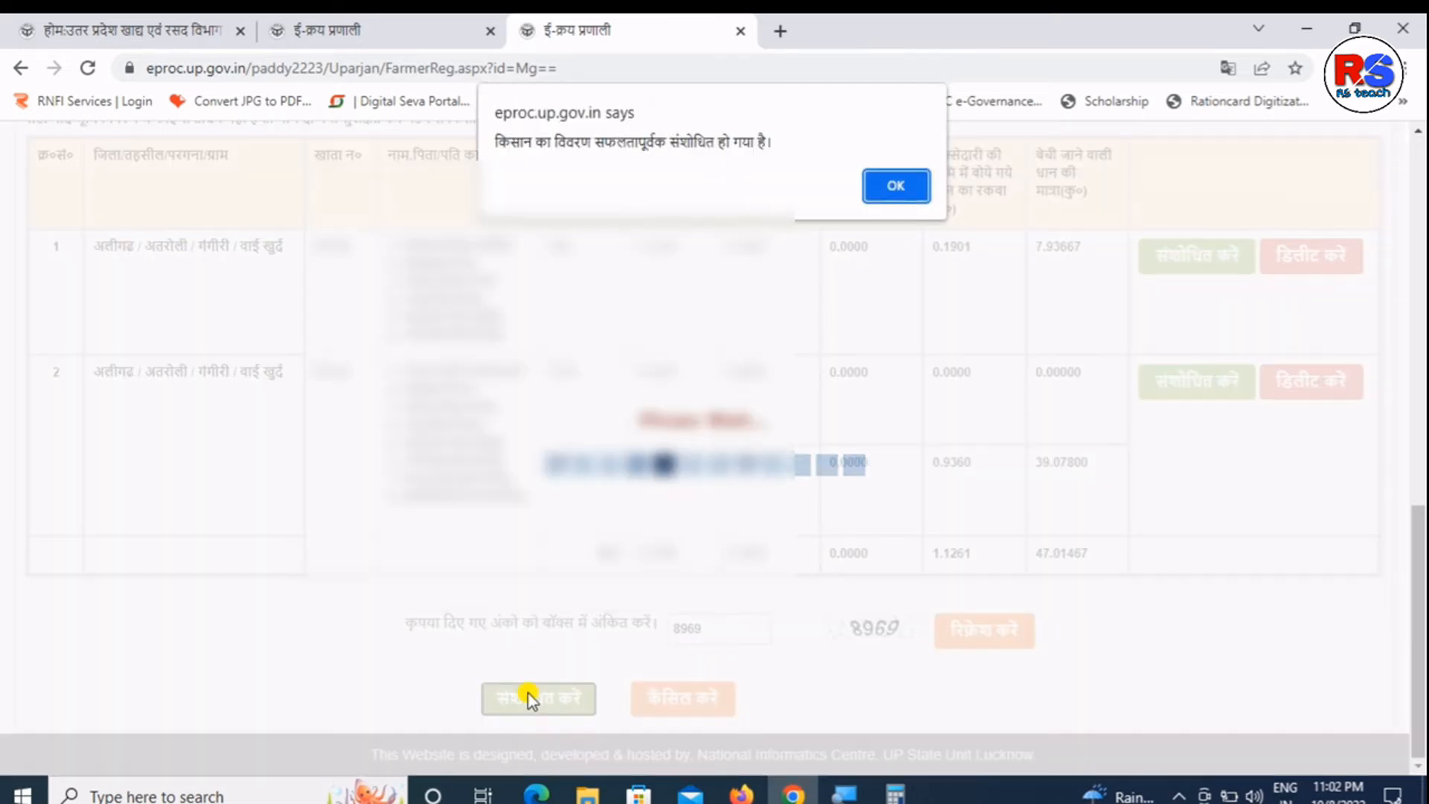
{"action": "double_click", "coordinate": [569, 140]}
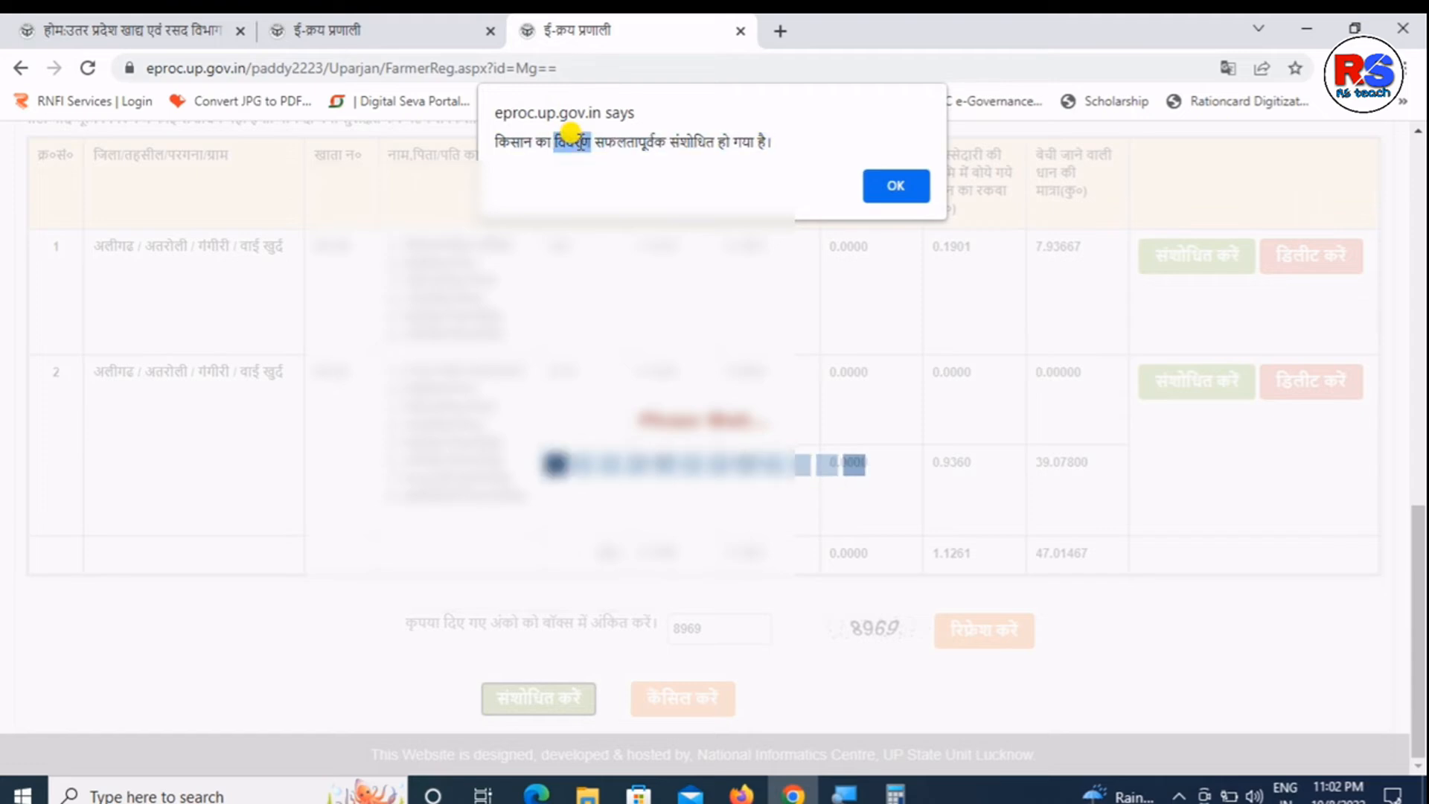
{"action": "left_click", "coordinate": [896, 179]}
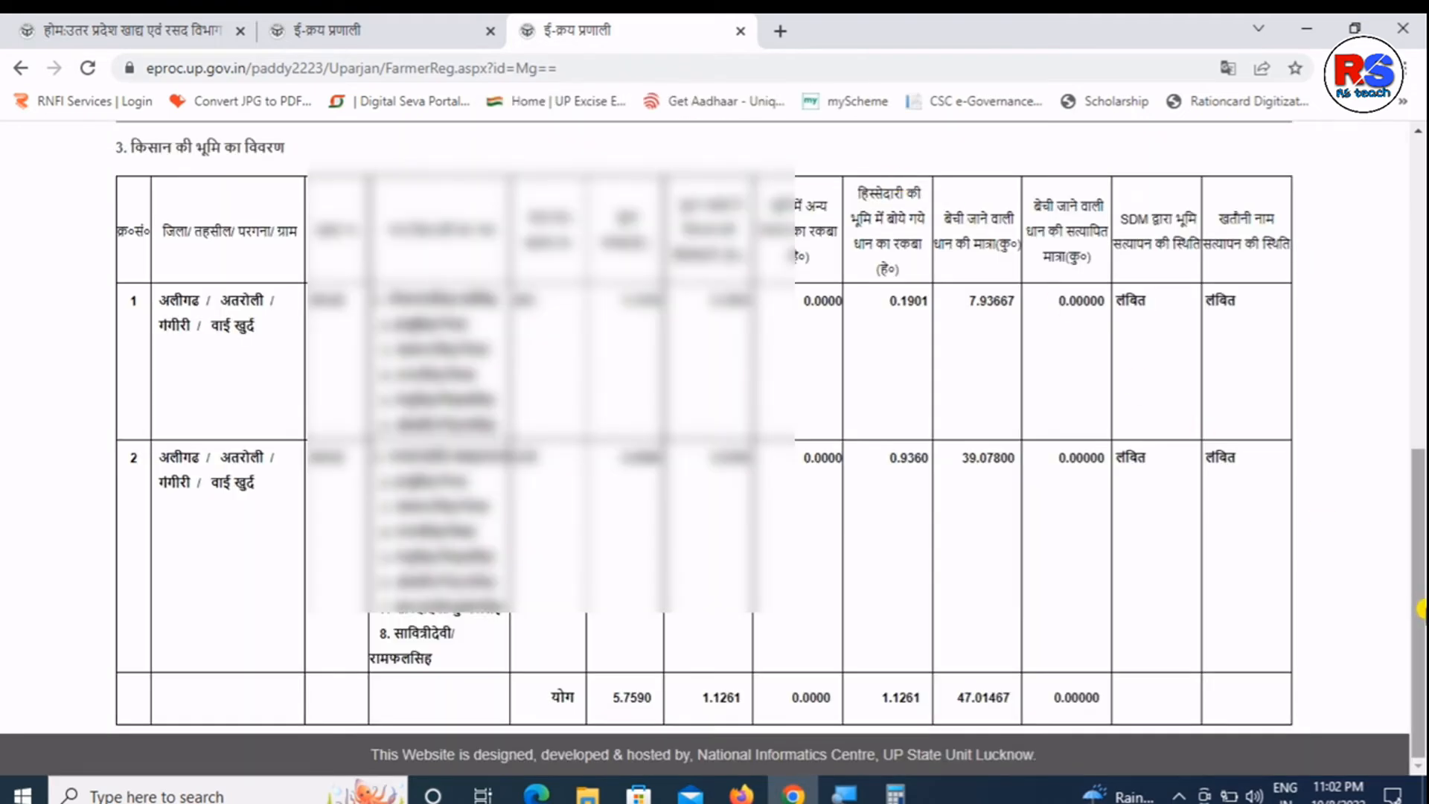
{"action": "left_click_drag", "start_coordinate": [1420, 580], "coordinate": [1420, 452]}
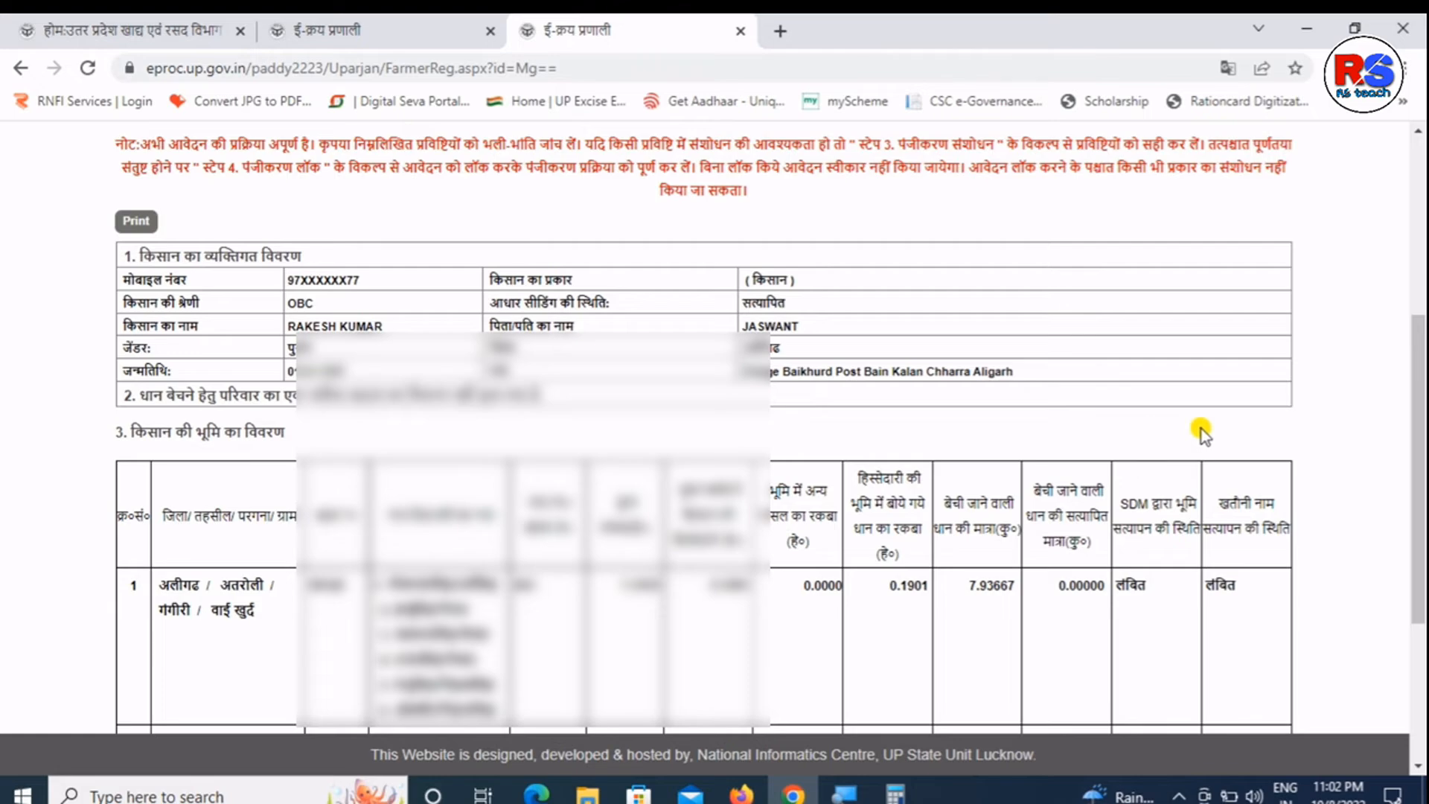
{"action": "left_click_drag", "start_coordinate": [1420, 591], "coordinate": [1421, 123]}
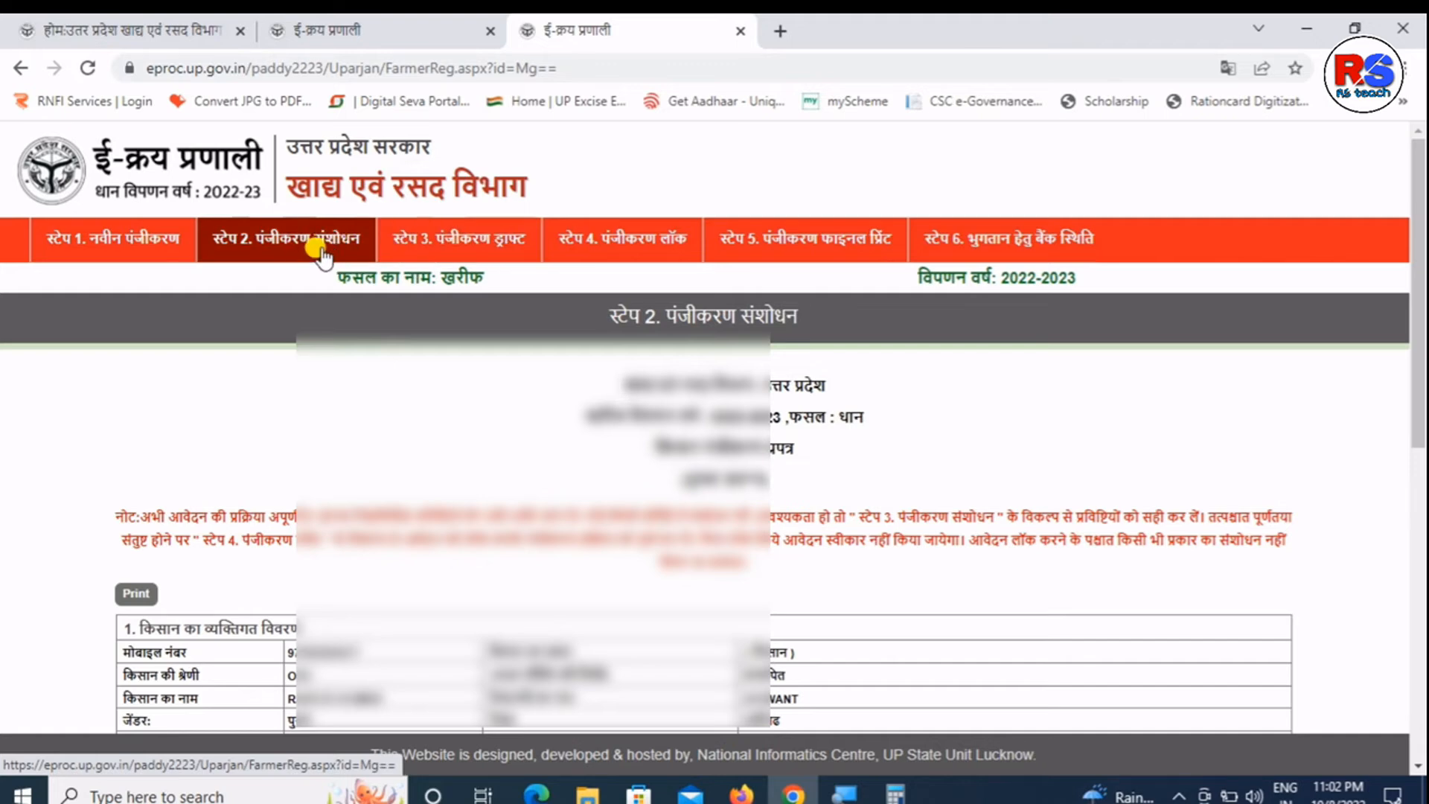
- View the Step 3 registration draft using the Aadhaar number and captcha 1202, then open Step 4 lock
{"action": "left_click", "coordinate": [421, 254]}
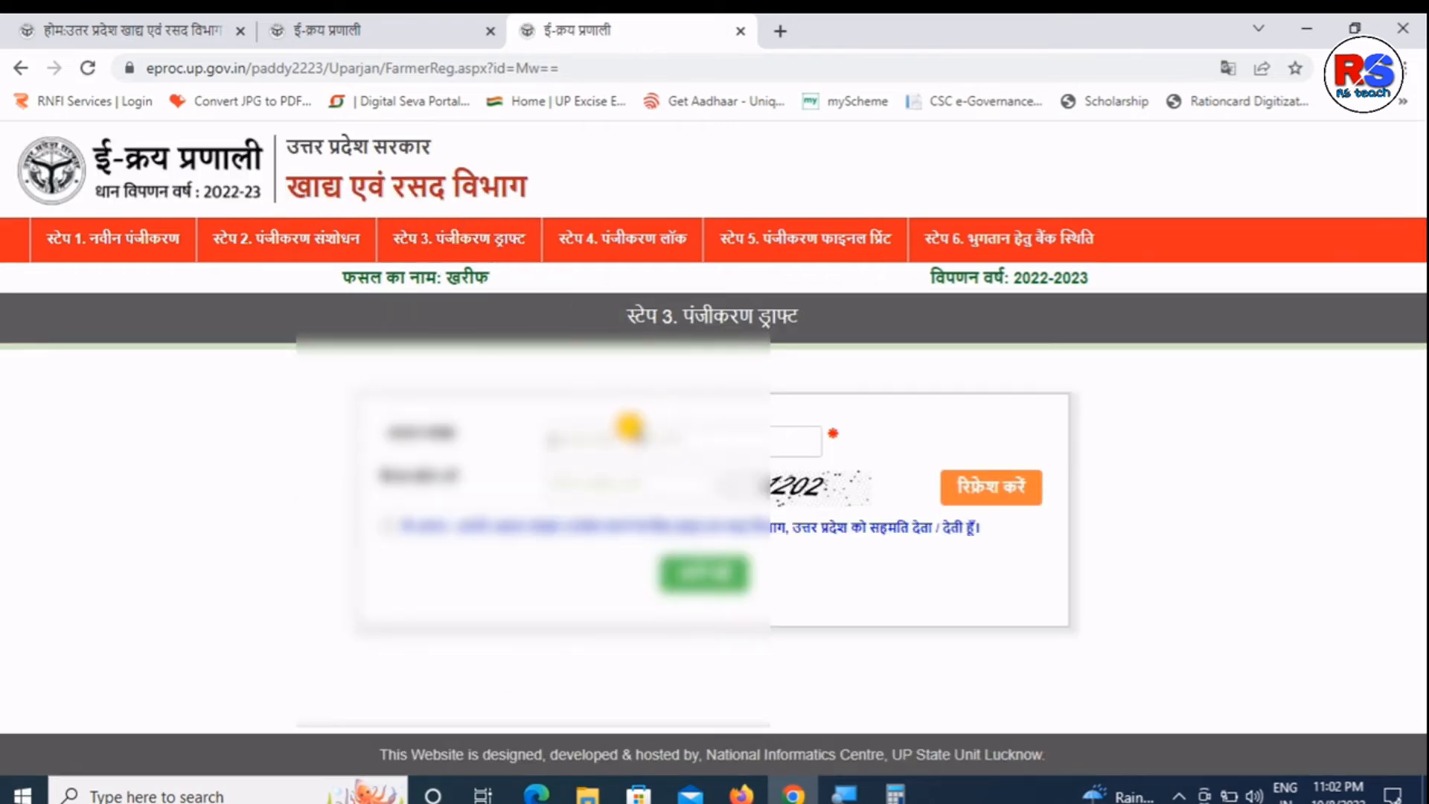
{"action": "left_click", "coordinate": [629, 426]}
{"action": "type", "text": "355"}
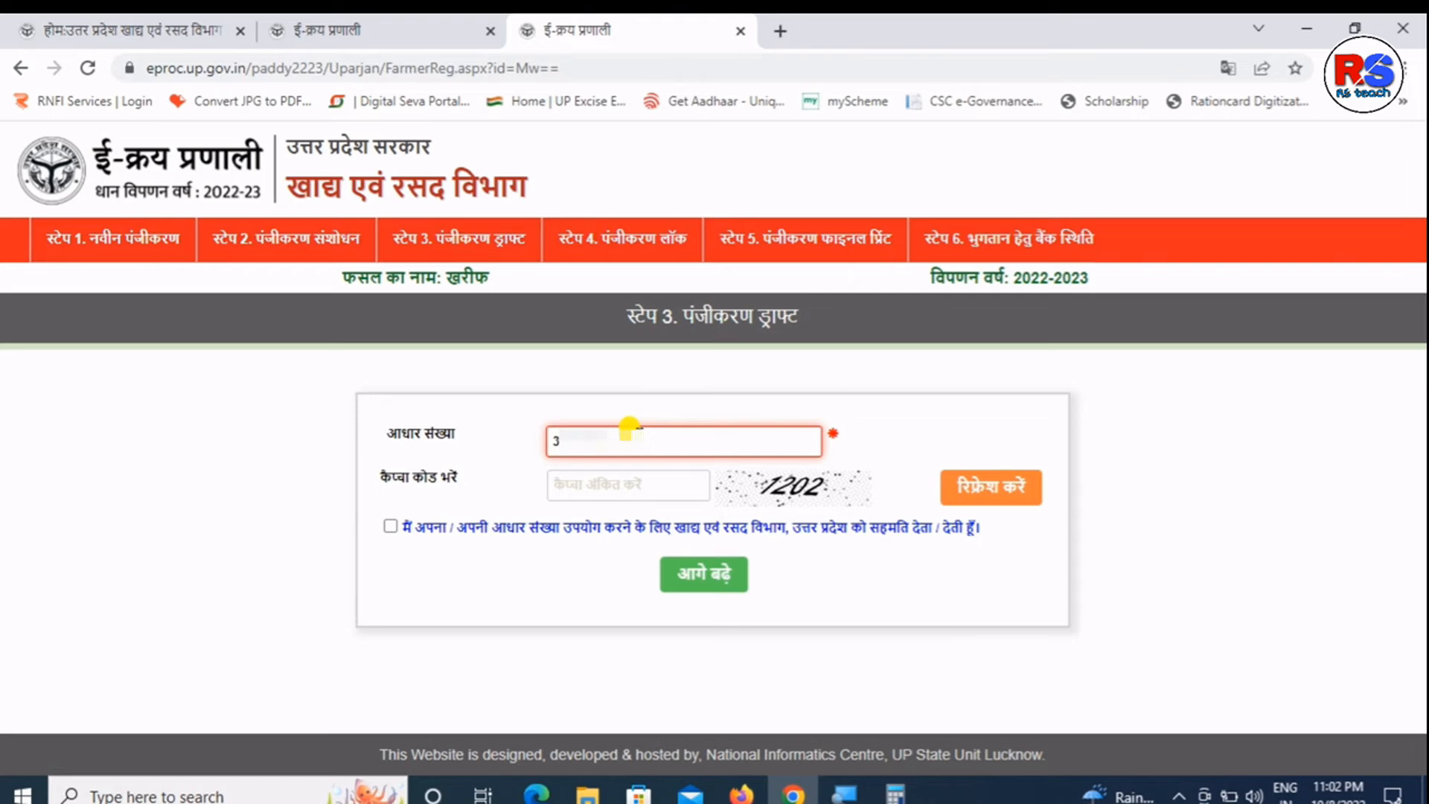
{"action": "left_click", "coordinate": [623, 484]}
{"action": "type", "text": "1202"}
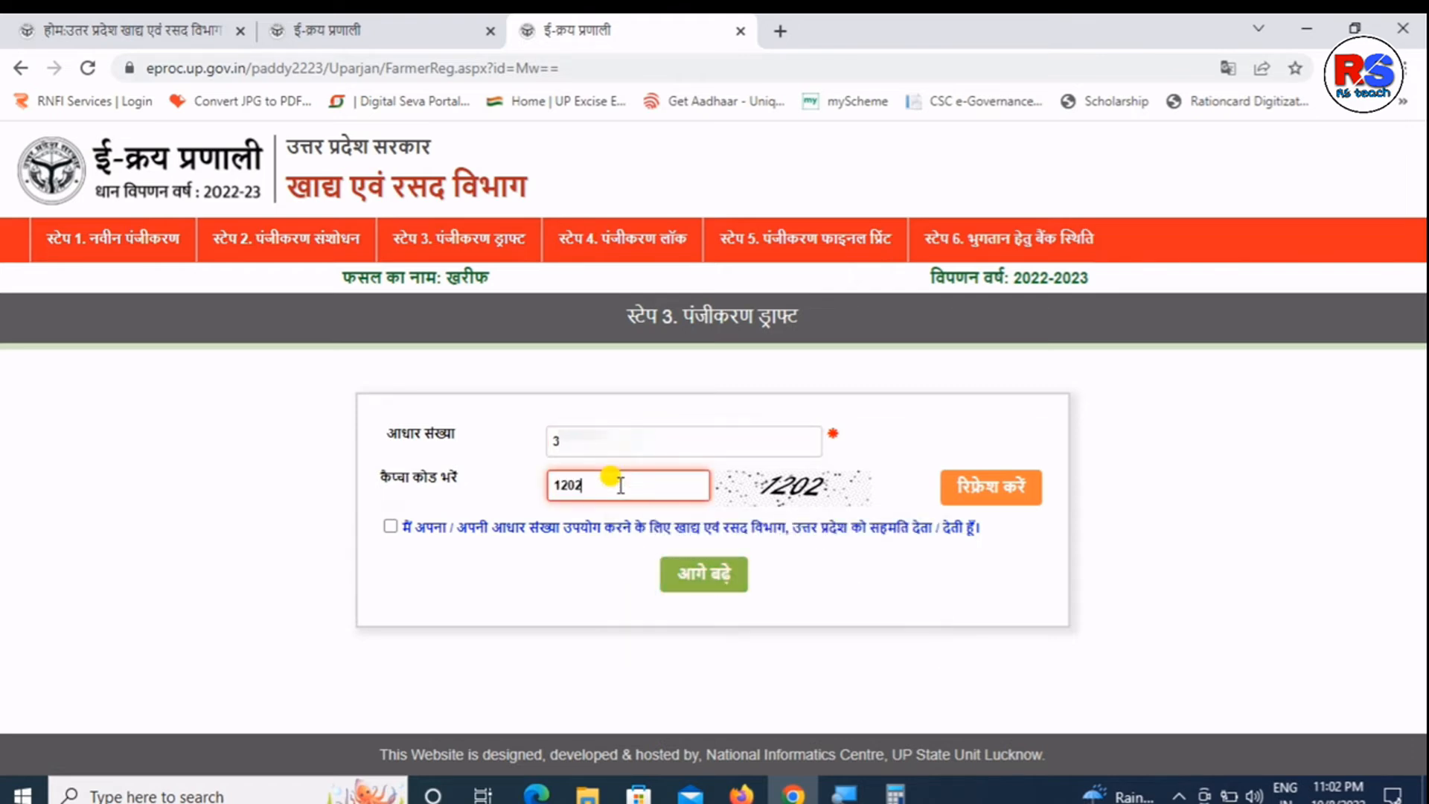
{"action": "left_click", "coordinate": [703, 574]}
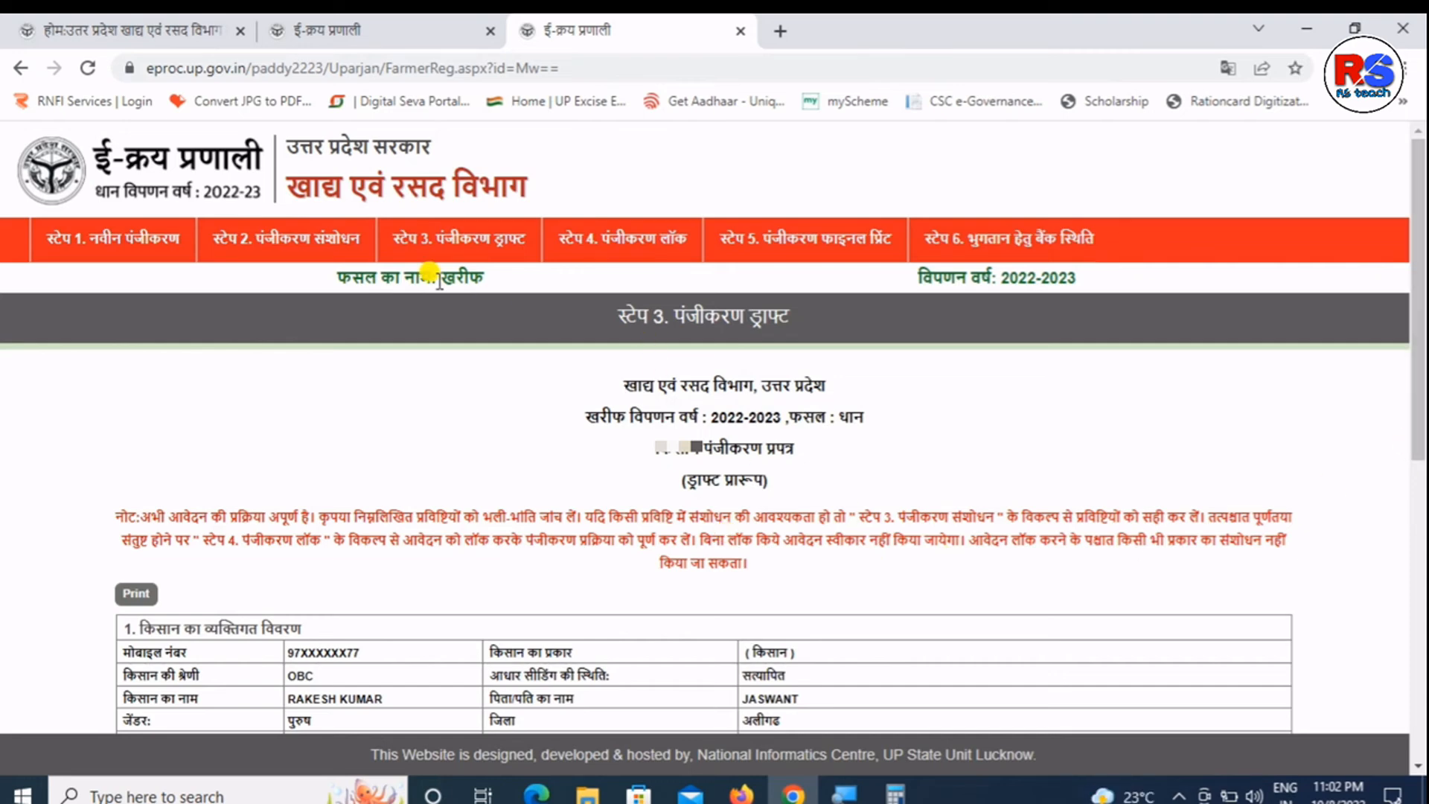
{"action": "left_click", "coordinate": [587, 253]}
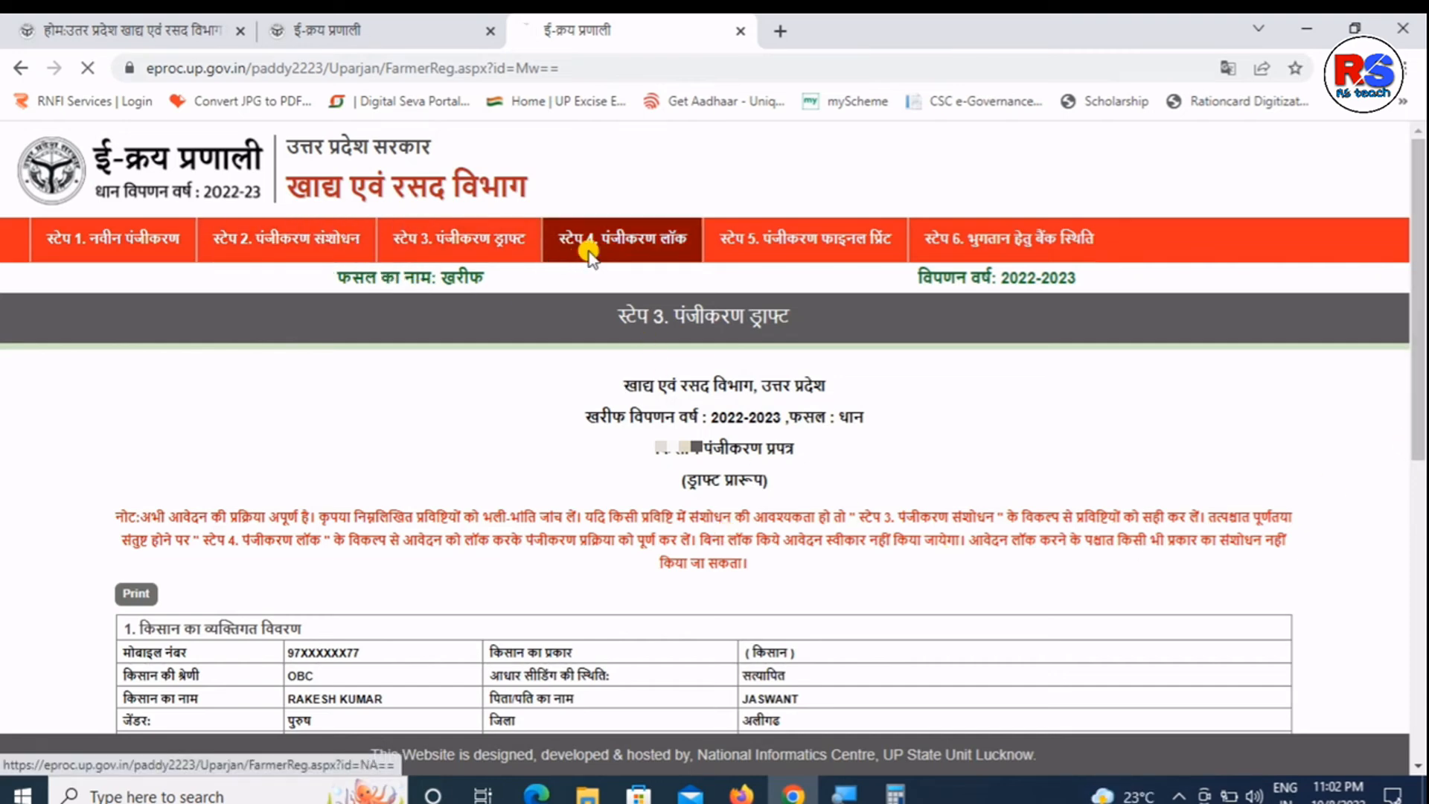
- Submit Aadhaar, captcha 0503 and consent, then accept the declaration and lock the registration for an OTP
{"action": "left_click", "coordinate": [588, 438]}
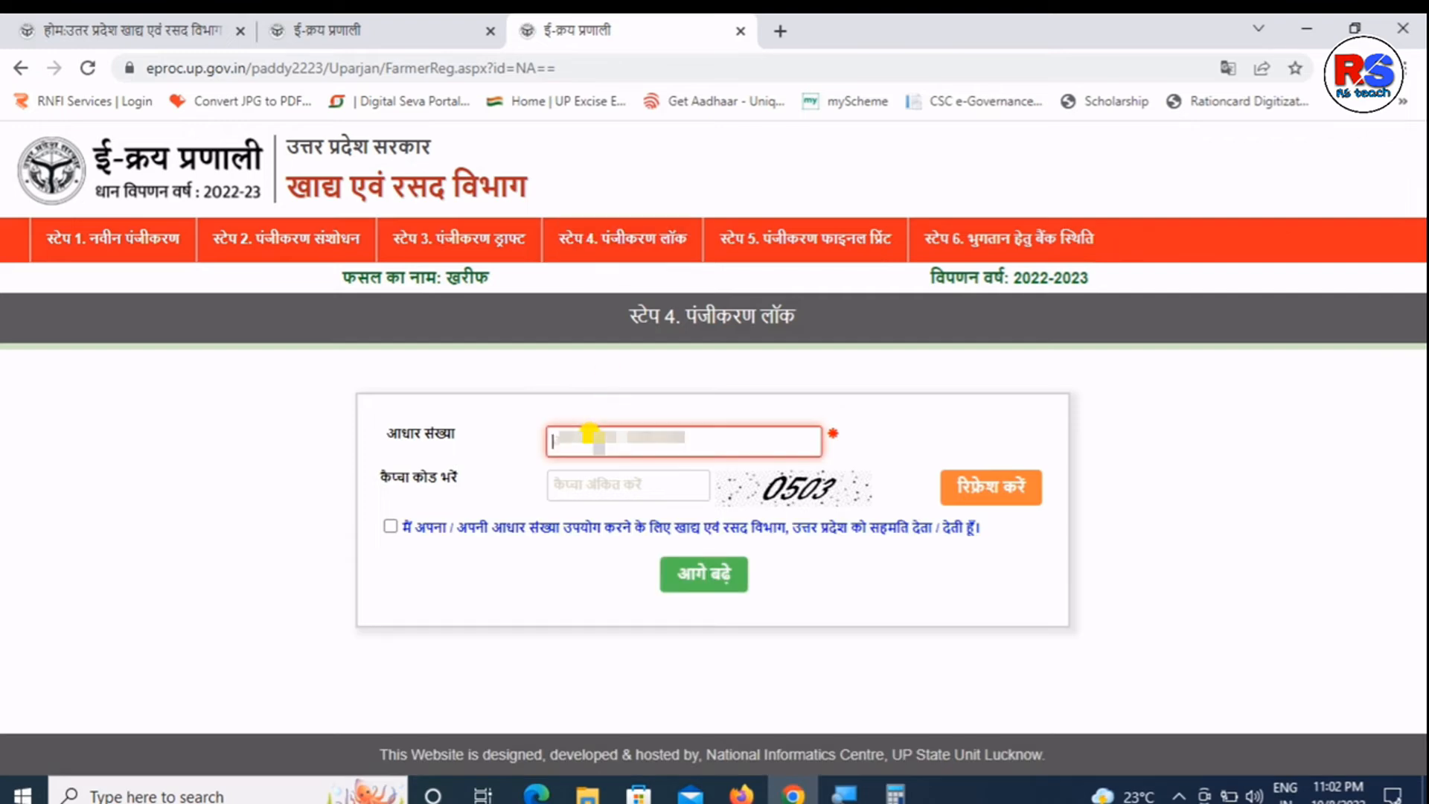
{"action": "type", "text": "3"}
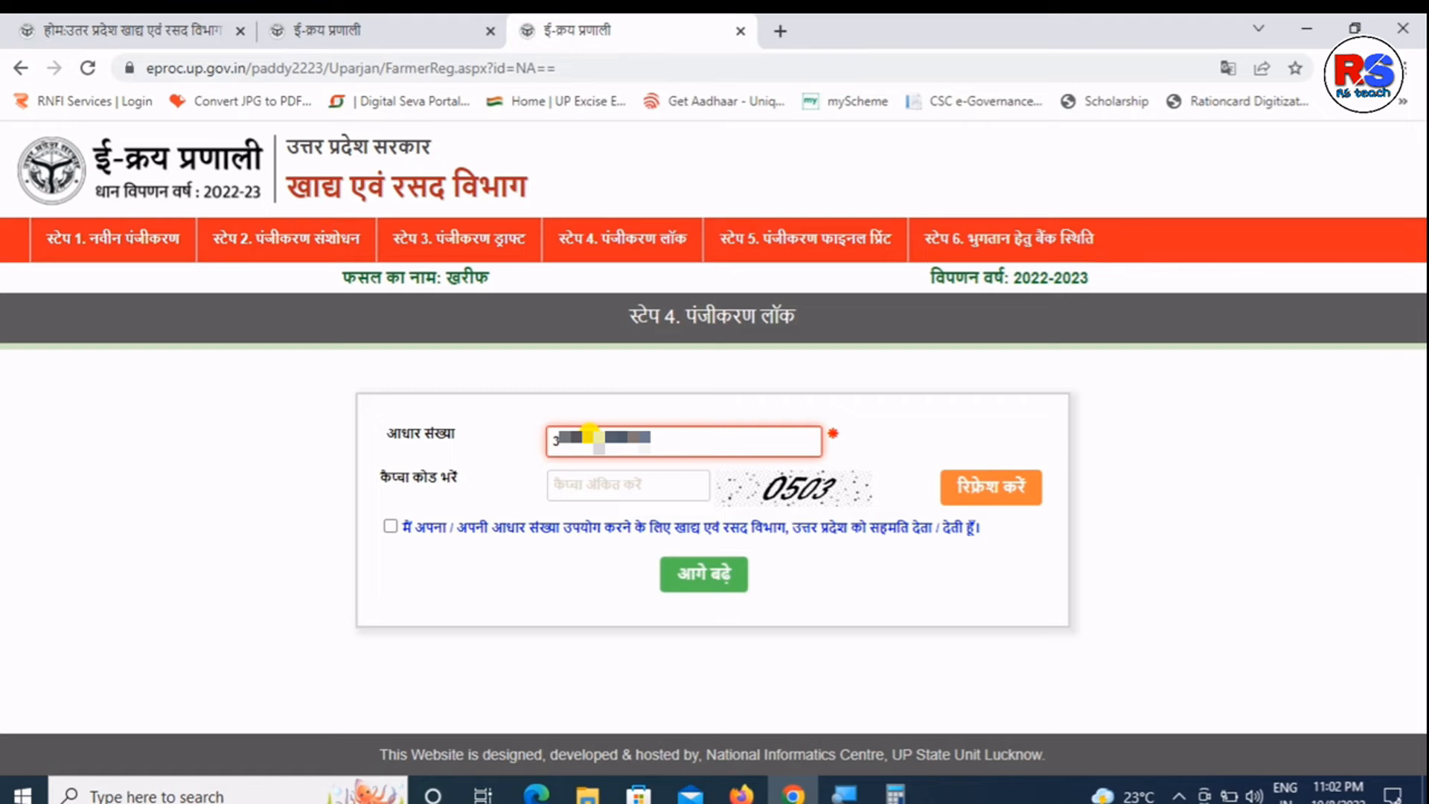
{"action": "left_click", "coordinate": [622, 485]}
{"action": "type", "text": "0"}
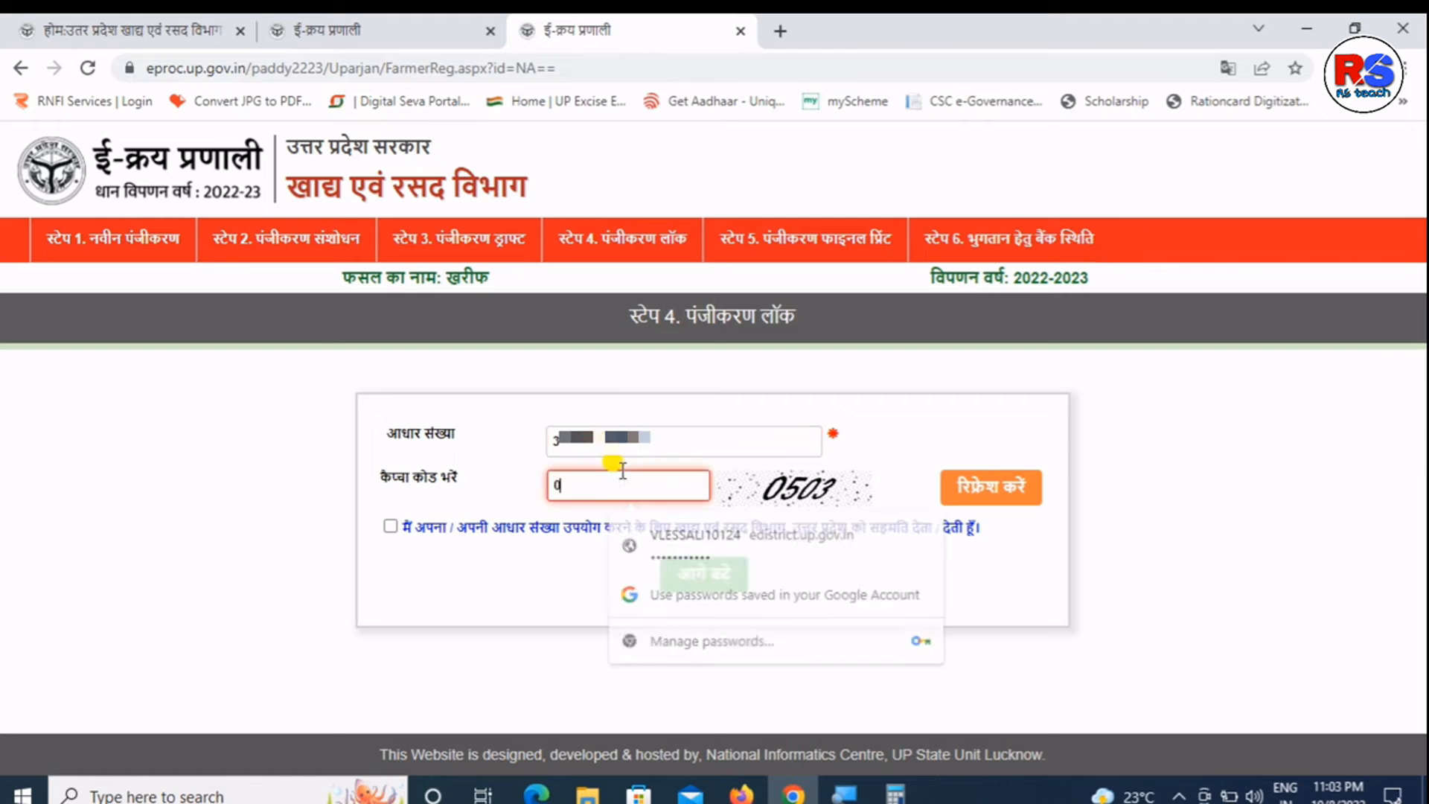
{"action": "type", "text": "503"}
{"action": "left_click", "coordinate": [390, 526]}
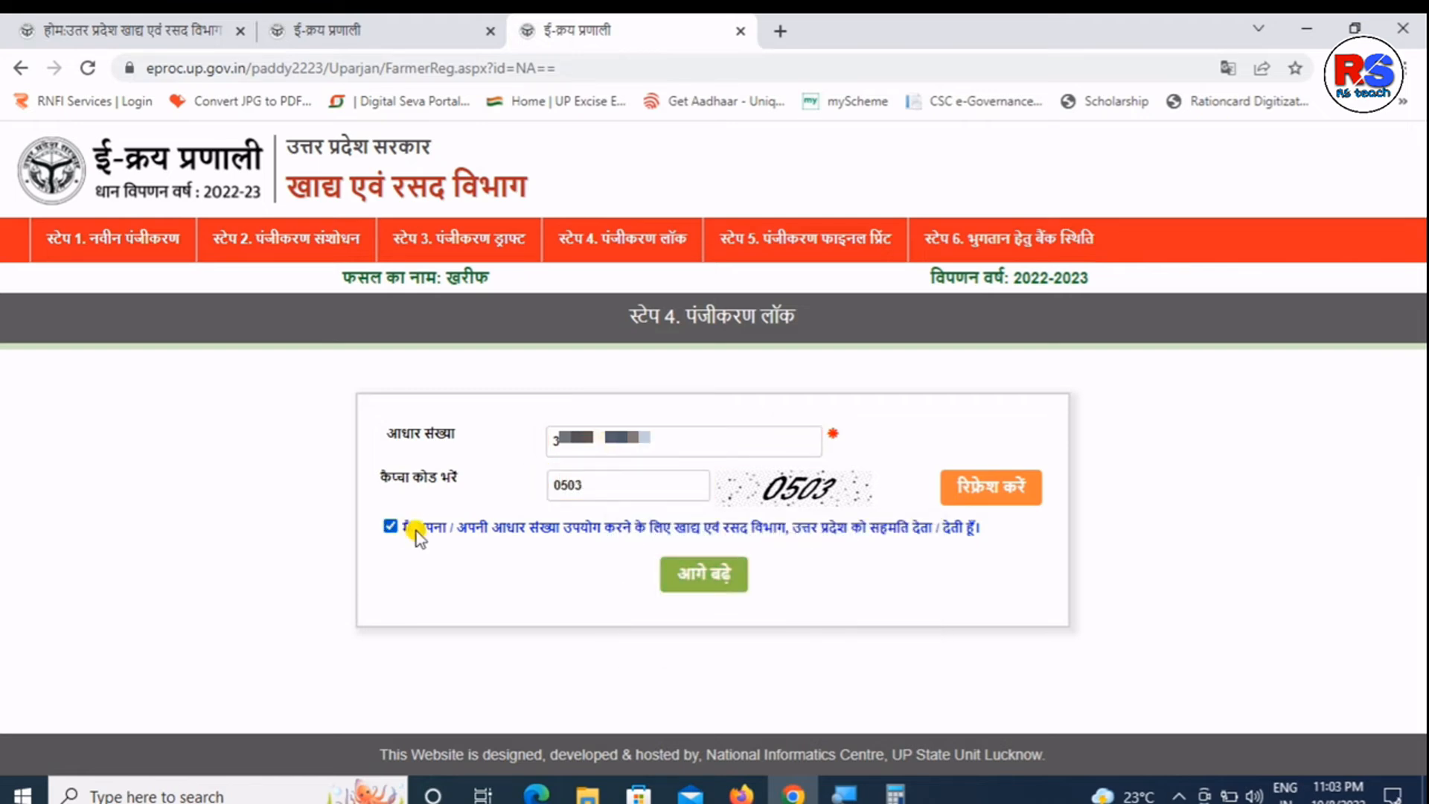
{"action": "left_click", "coordinate": [724, 576]}
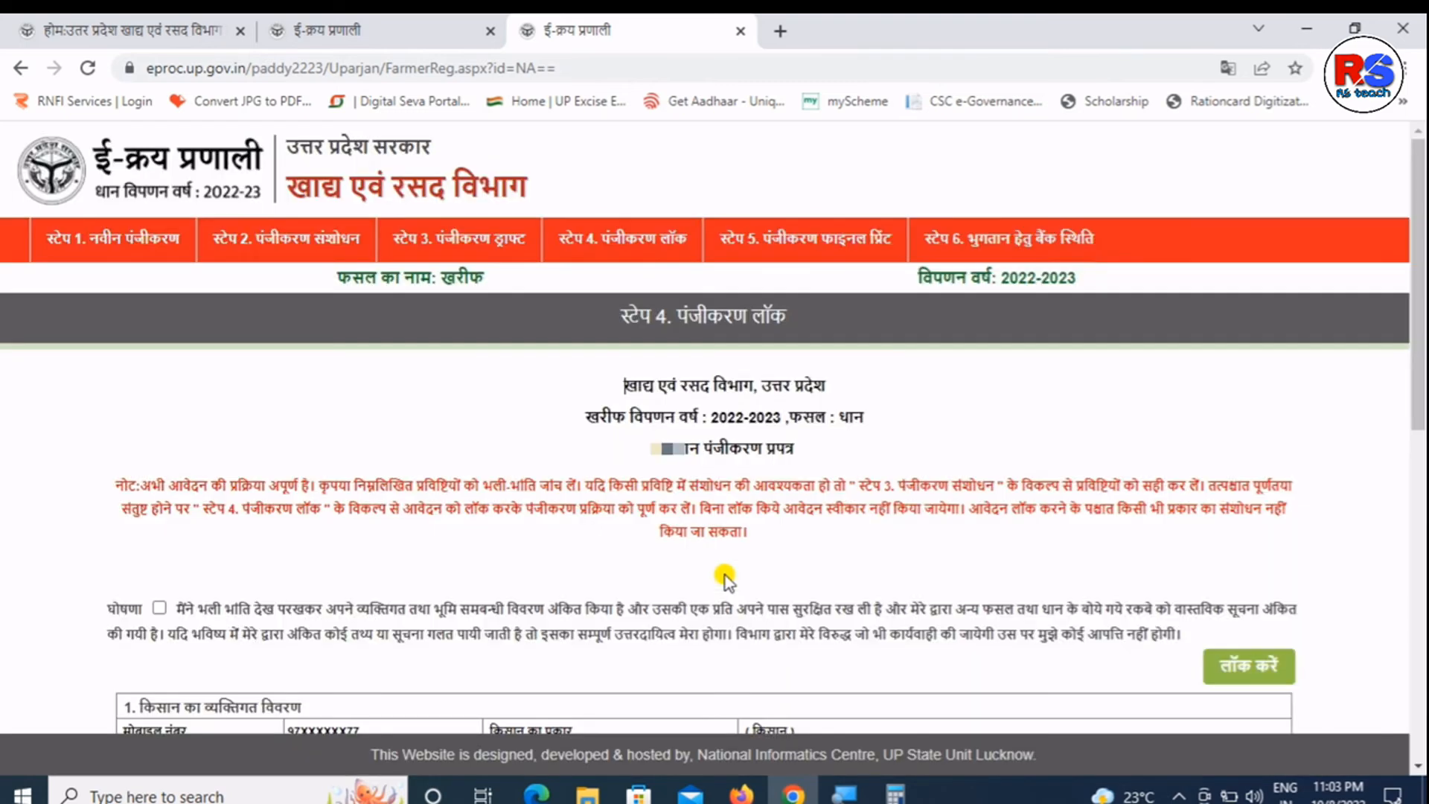
{"action": "left_click", "coordinate": [162, 607]}
{"action": "left_click", "coordinate": [1256, 666]}
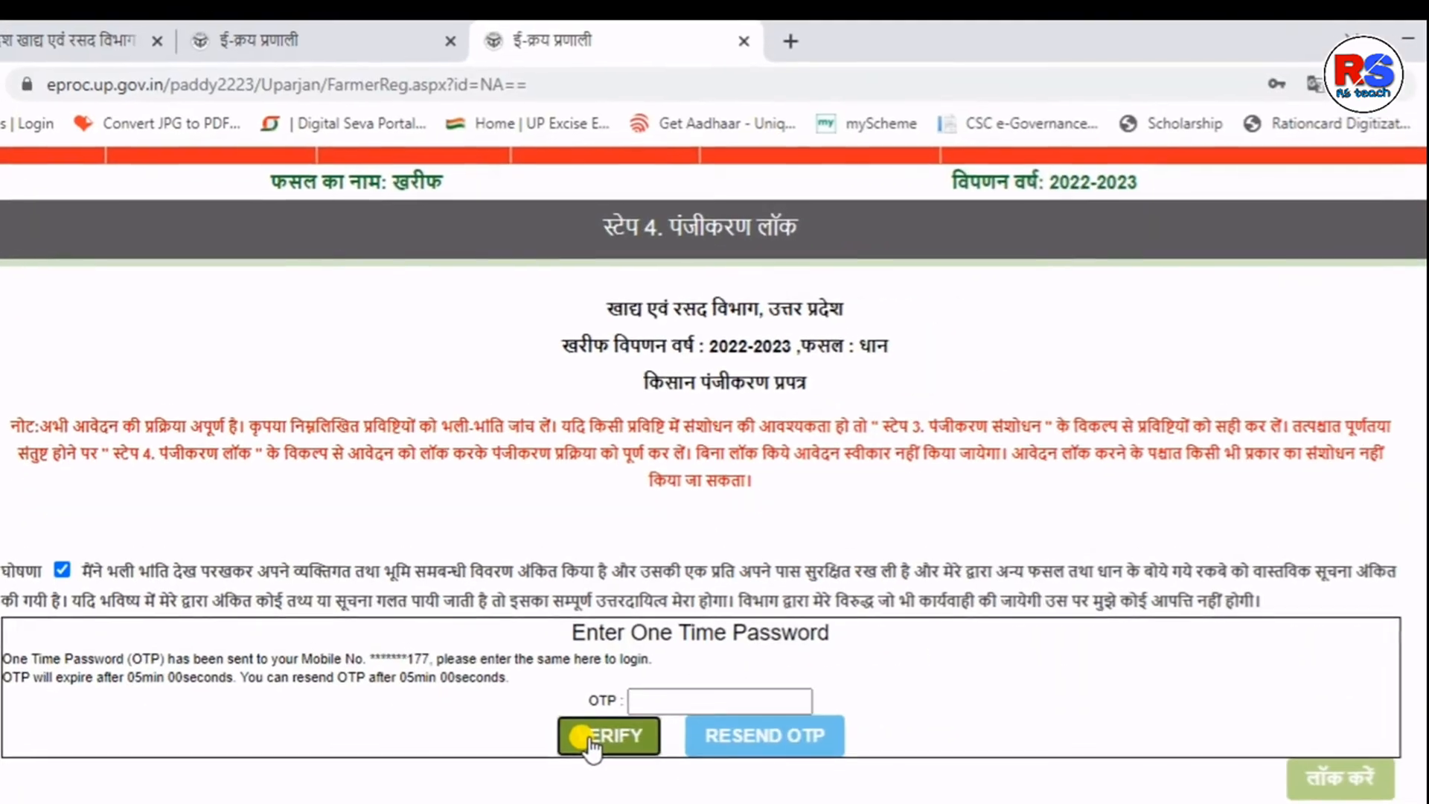
- Verify the OTP to lock the registration, dismiss the success alert, and move to Step 5
{"action": "left_click", "coordinate": [589, 738]}
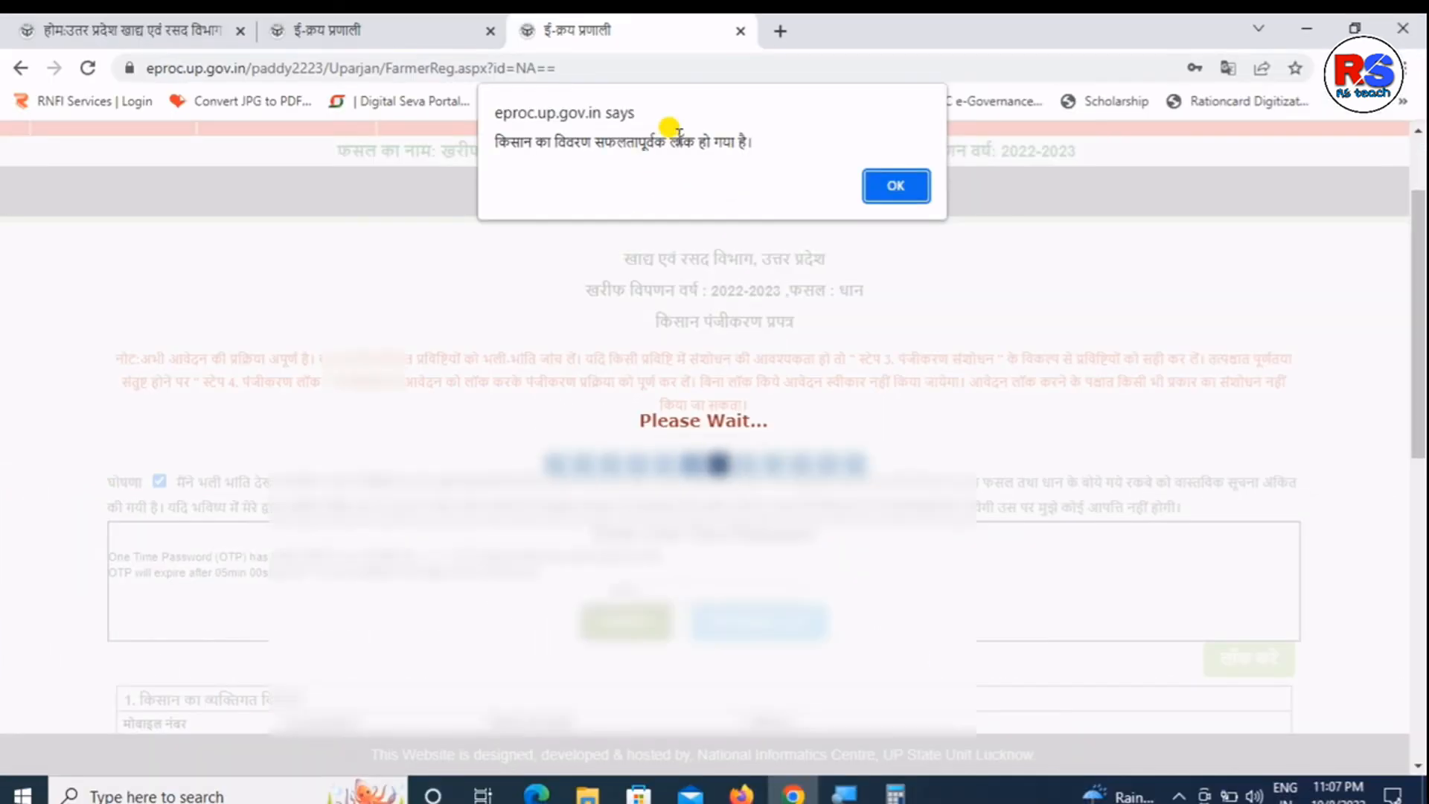
{"action": "triple_click", "coordinate": [662, 195]}
{"action": "left_click", "coordinate": [901, 185]}
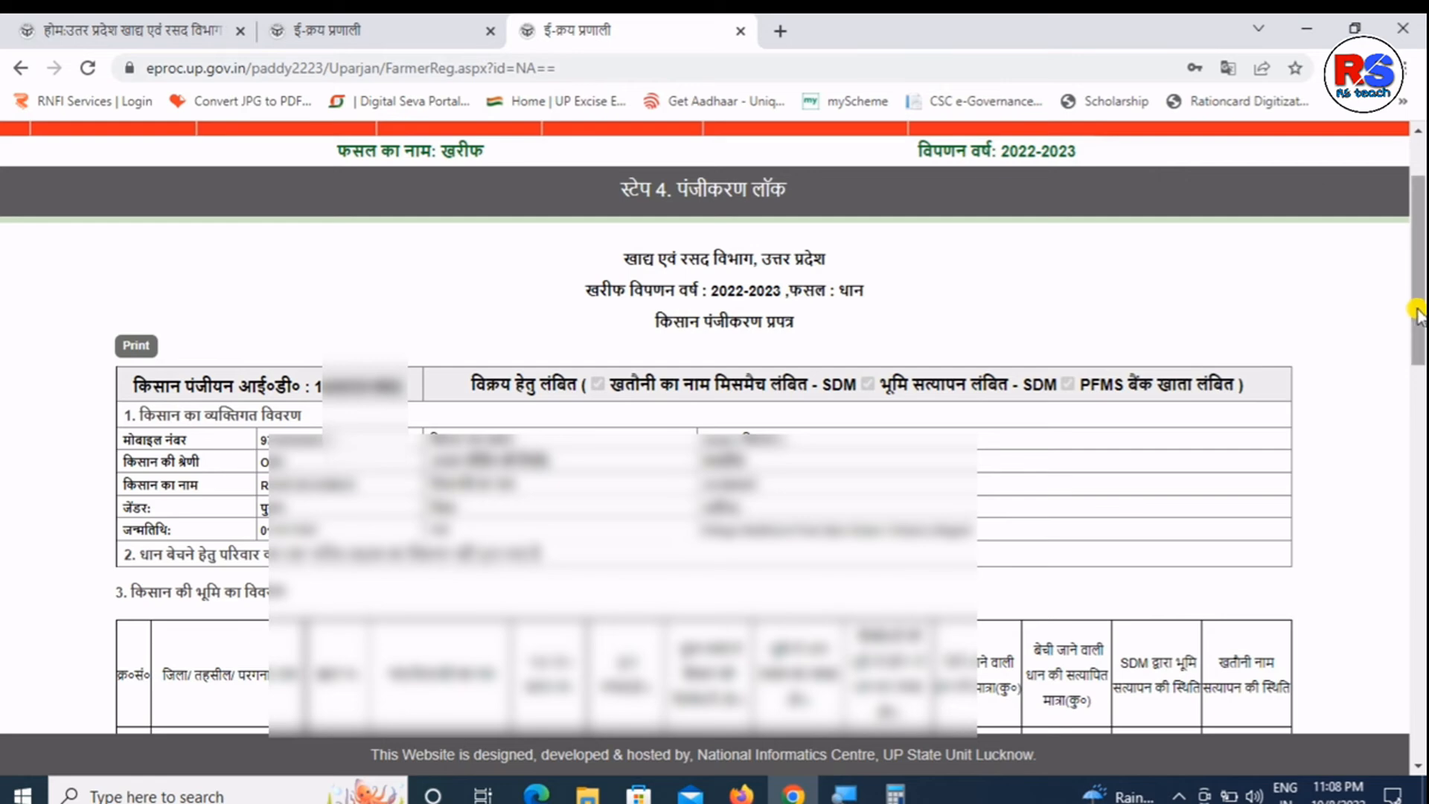
{"action": "mouse_move", "coordinate": [1420, 307]}
{"action": "left_mouse_down"}
{"action": "mouse_move", "coordinate": [1416, 707]}
{"action": "mouse_move", "coordinate": [1413, 183]}
{"action": "left_mouse_up"}
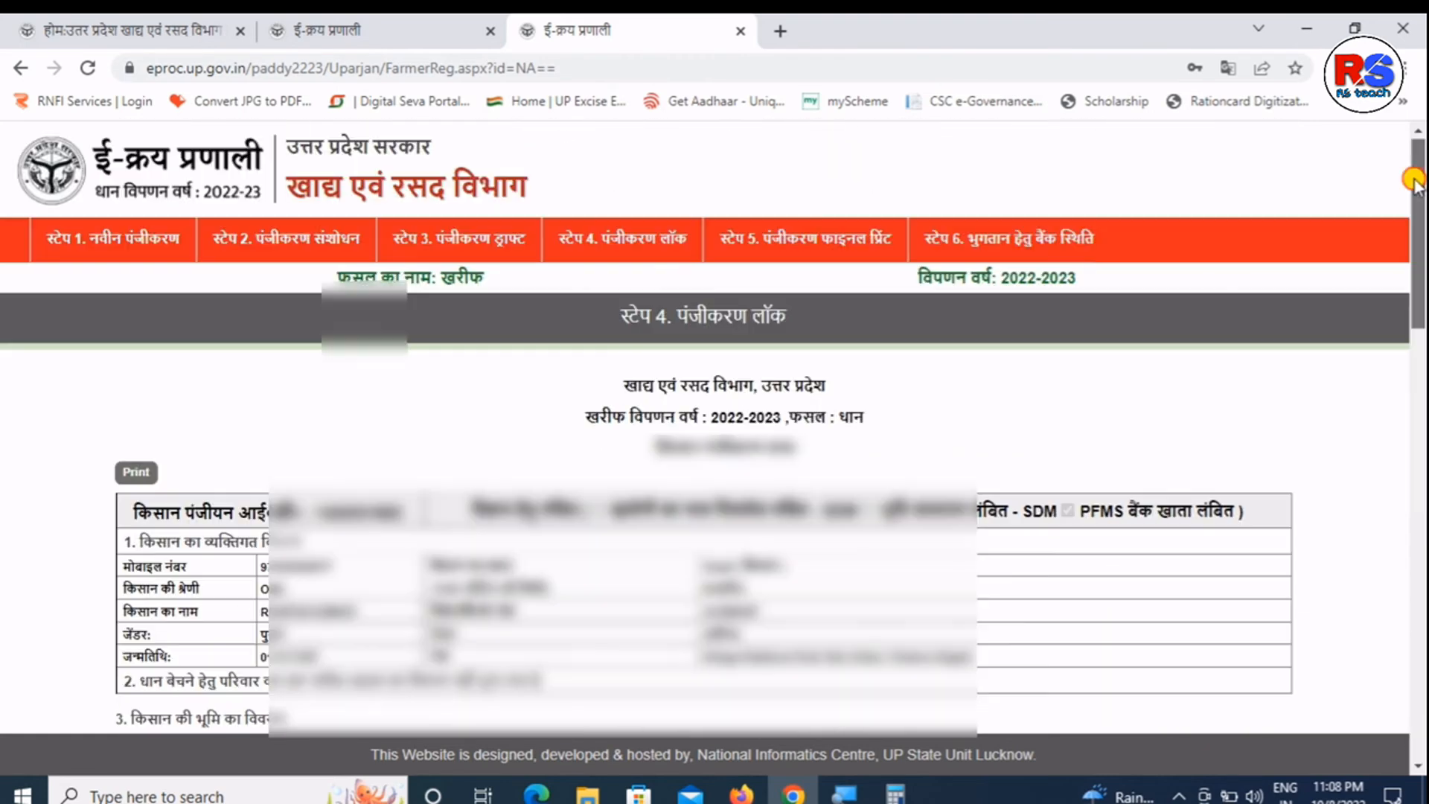
{"action": "left_click", "coordinate": [768, 257]}
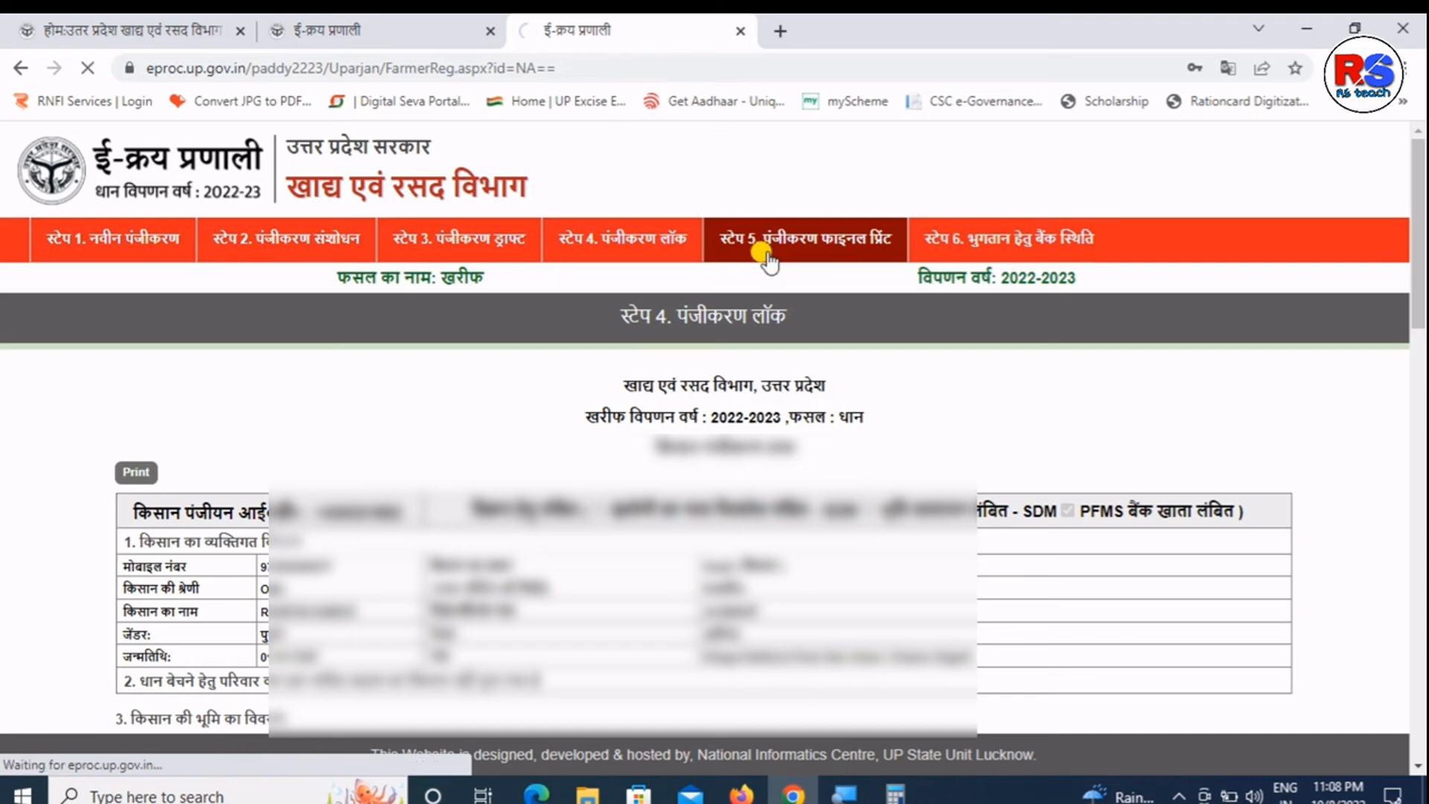
- Fetch the Step 5 final form using the Aadhaar number, captcha 2619 and Aadhaar consent
{"action": "left_click", "coordinate": [658, 436]}
{"action": "type", "text": "3"}
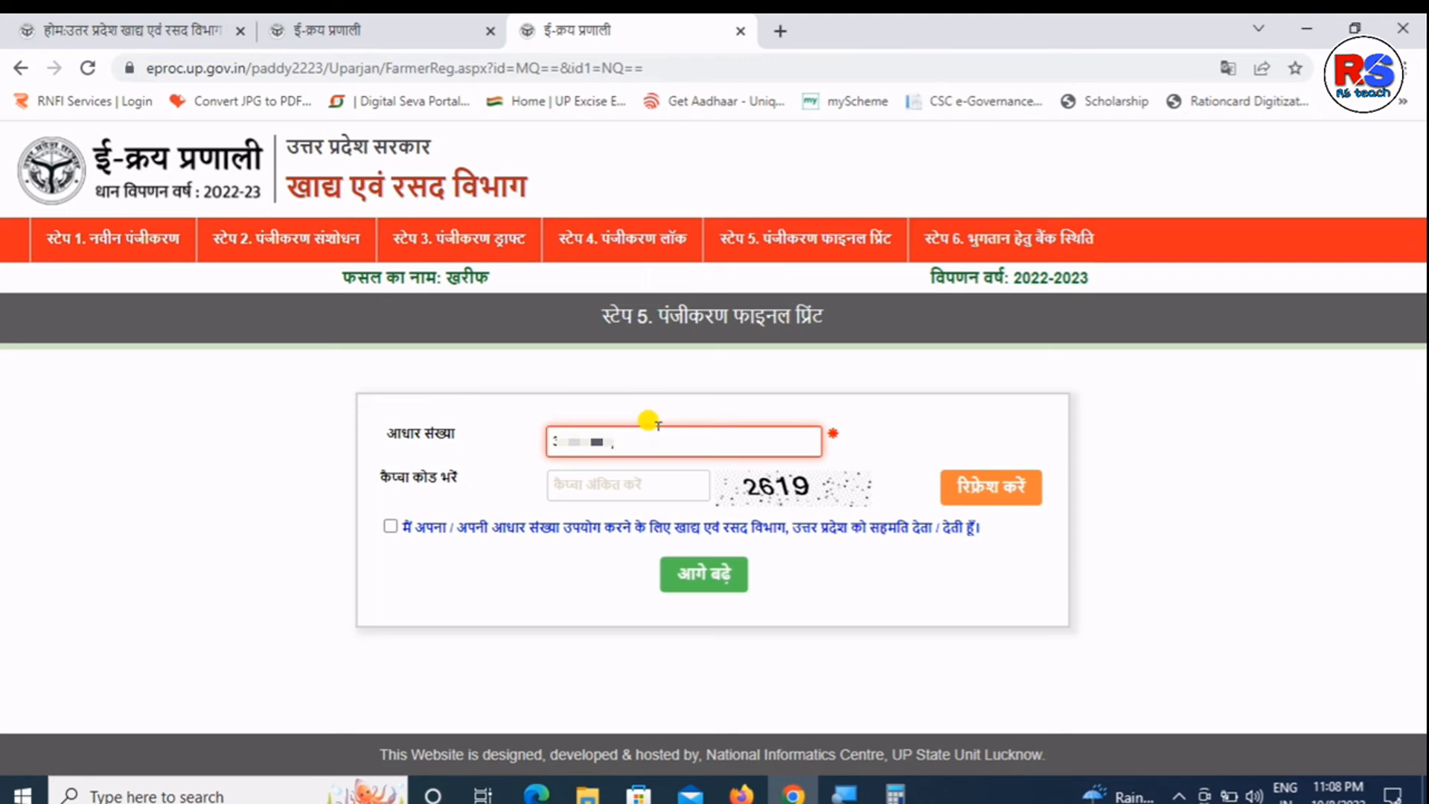
{"action": "left_click", "coordinate": [617, 477]}
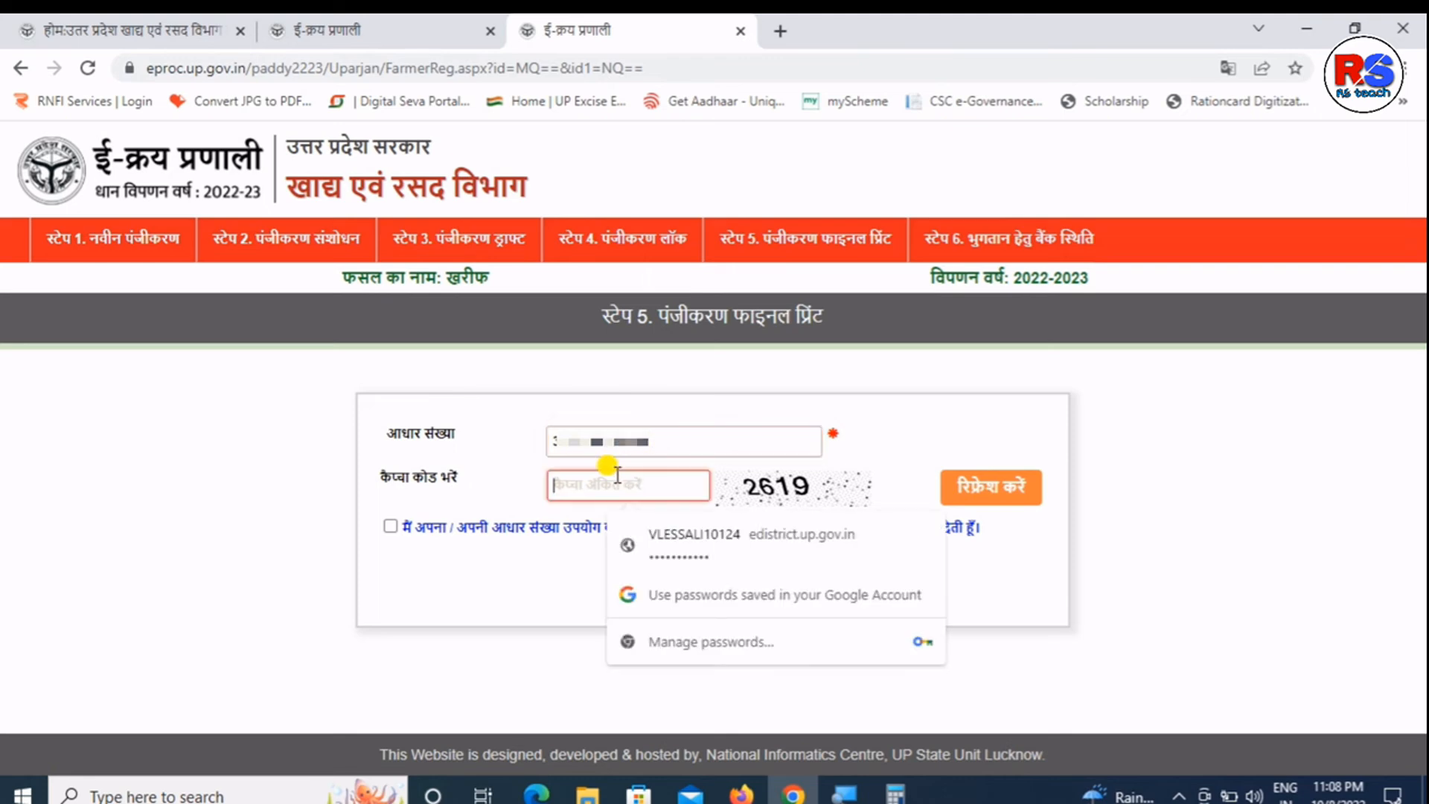
{"action": "type", "text": "261"}
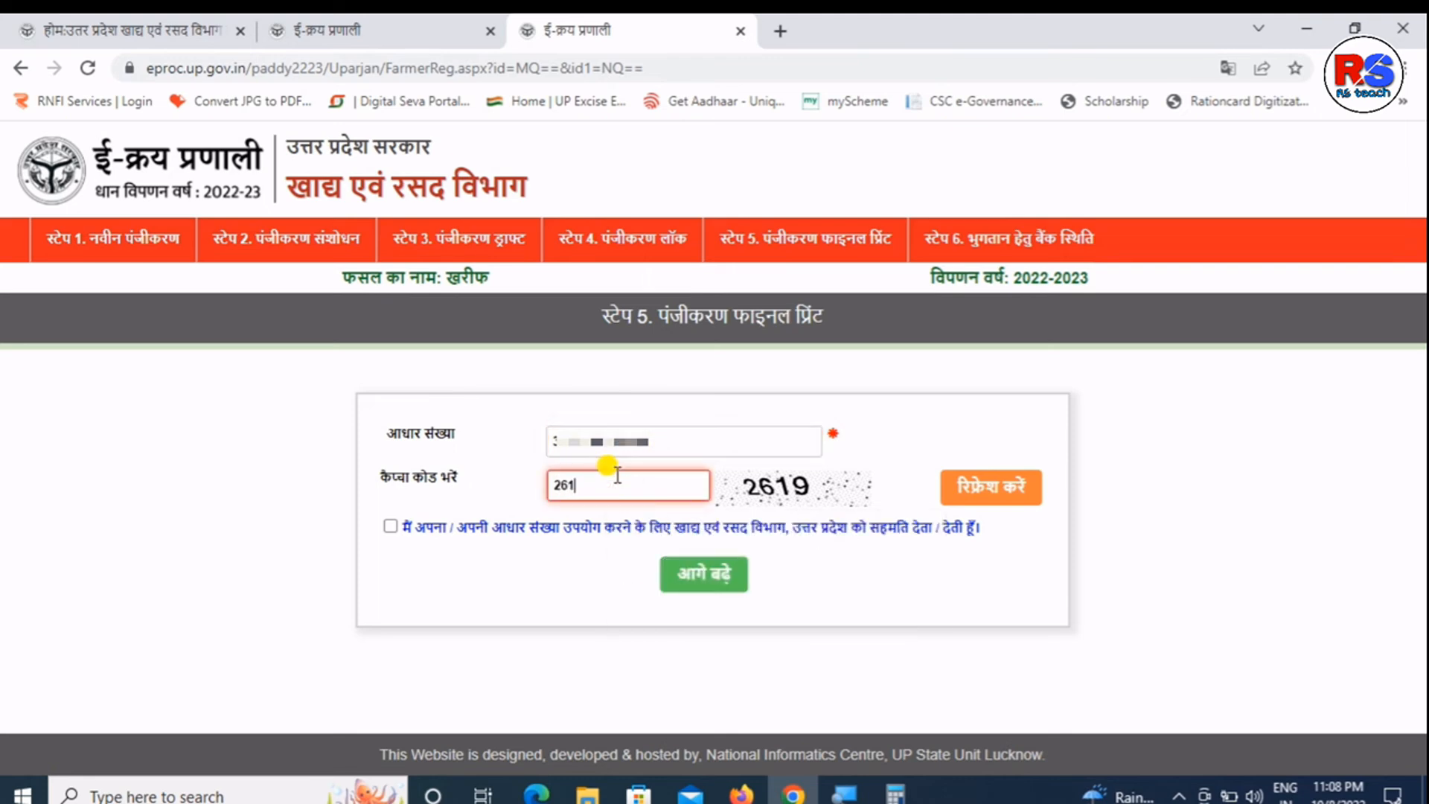
{"action": "type", "text": "9"}
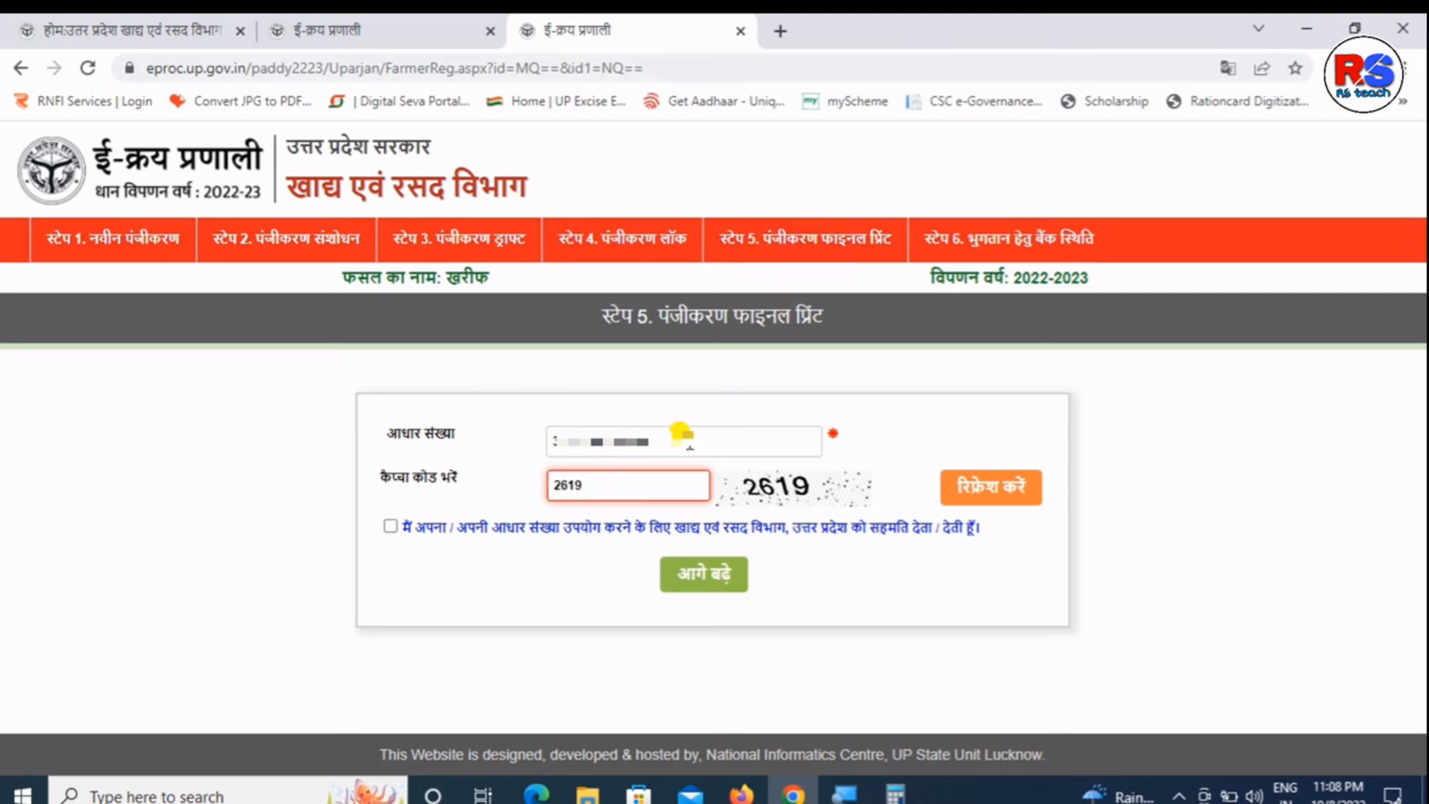
{"action": "left_click", "coordinate": [389, 527]}
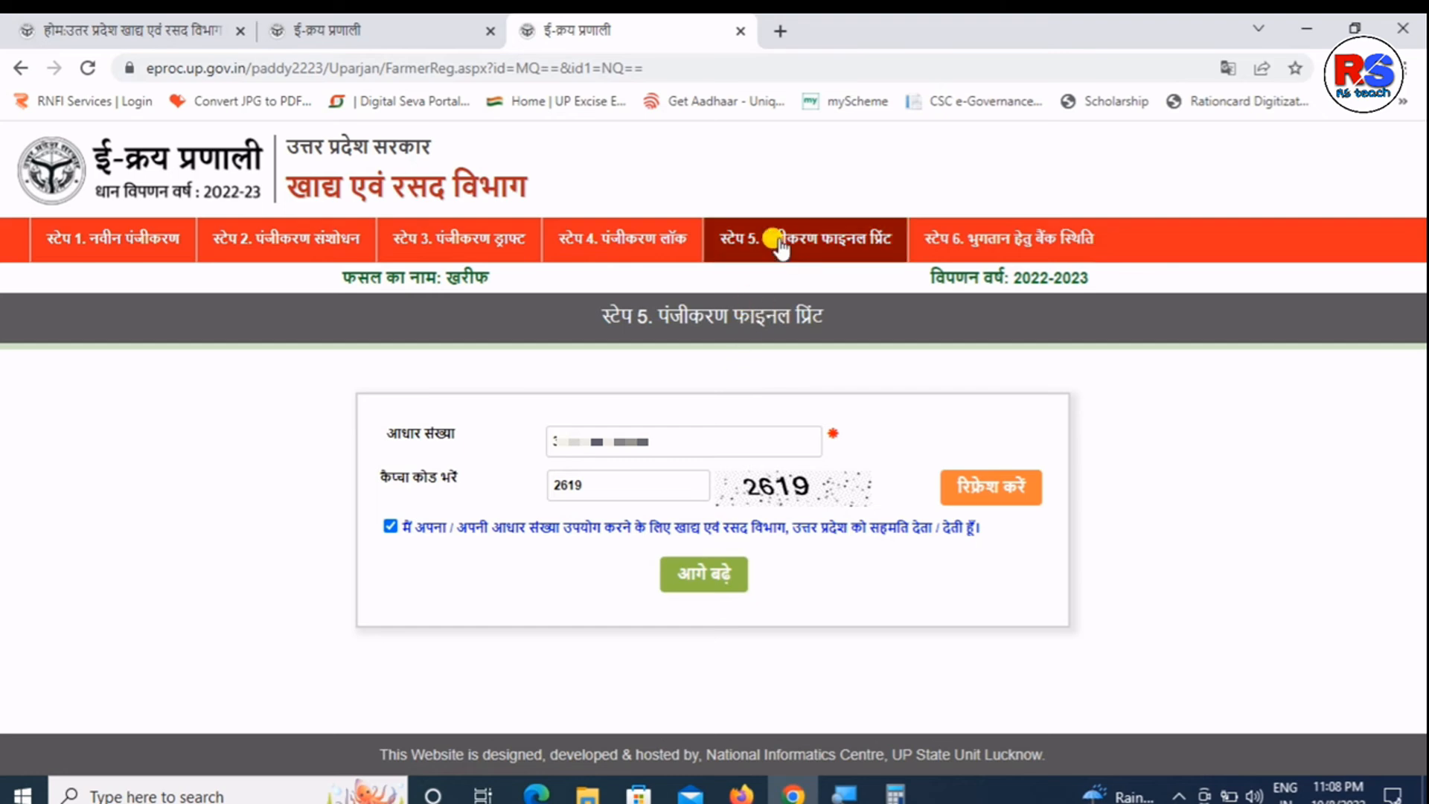
{"action": "left_click", "coordinate": [681, 578]}
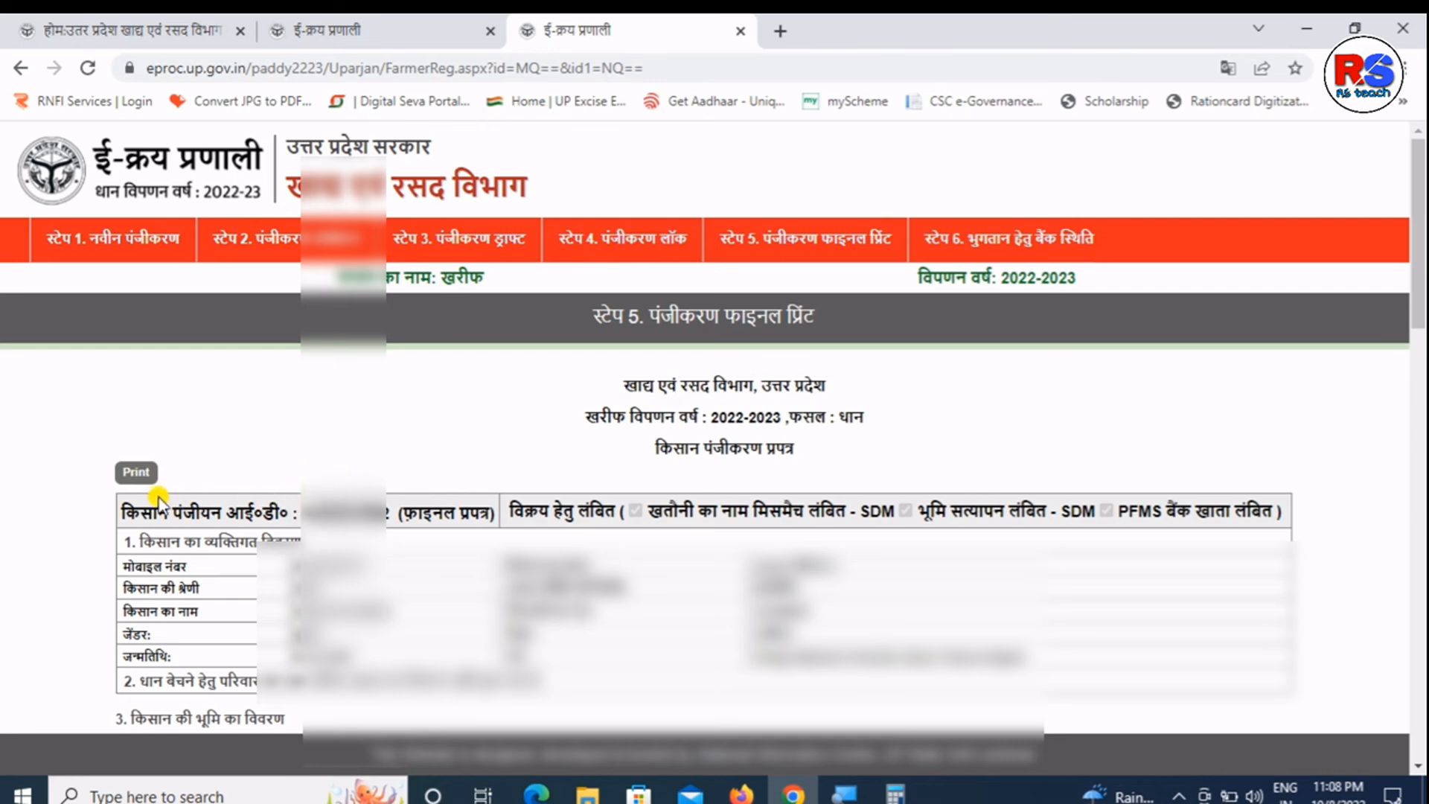
- Print the final registration form with Save as PDF, overwriting the existing Desktop file
{"action": "left_click", "coordinate": [140, 482]}
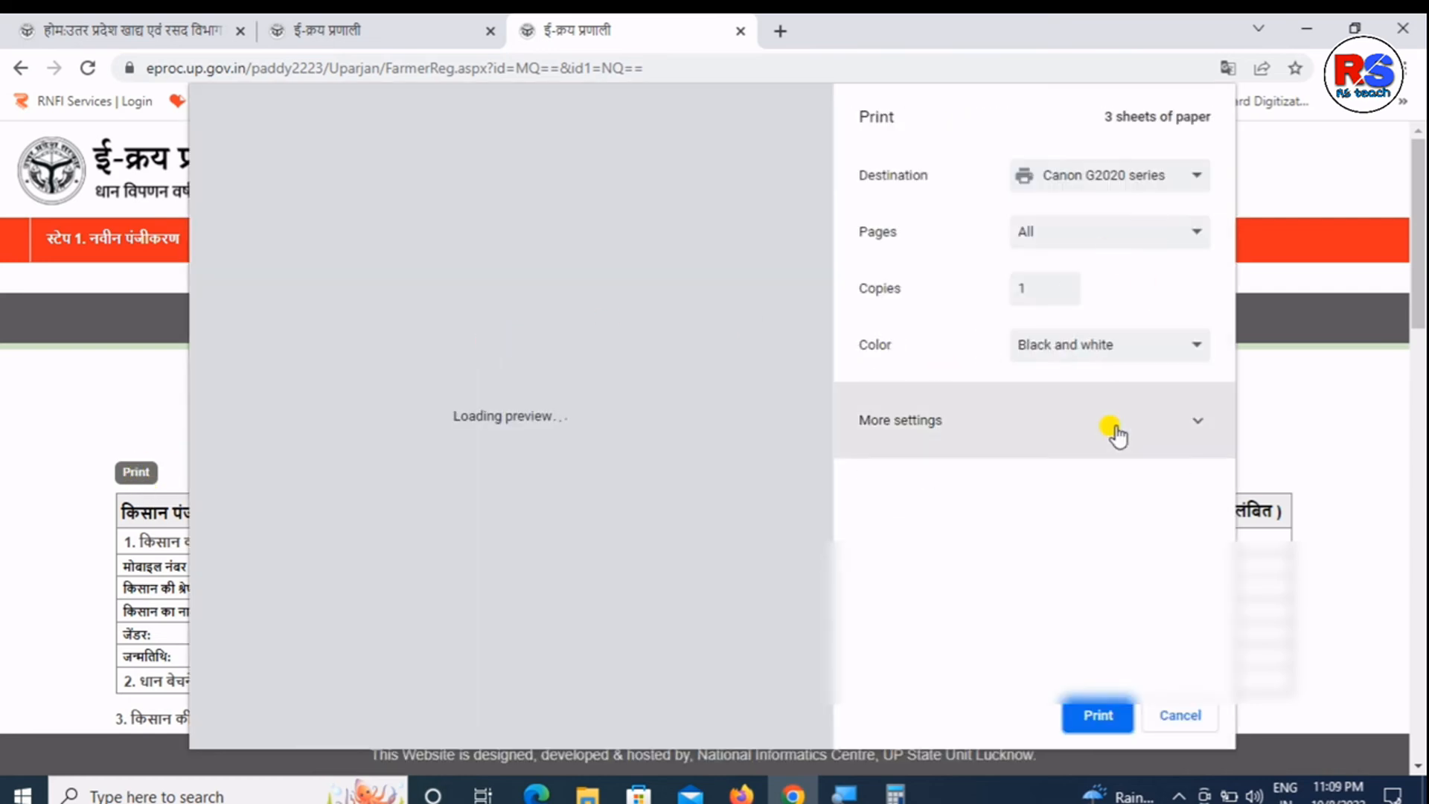
{"action": "left_click", "coordinate": [1110, 446]}
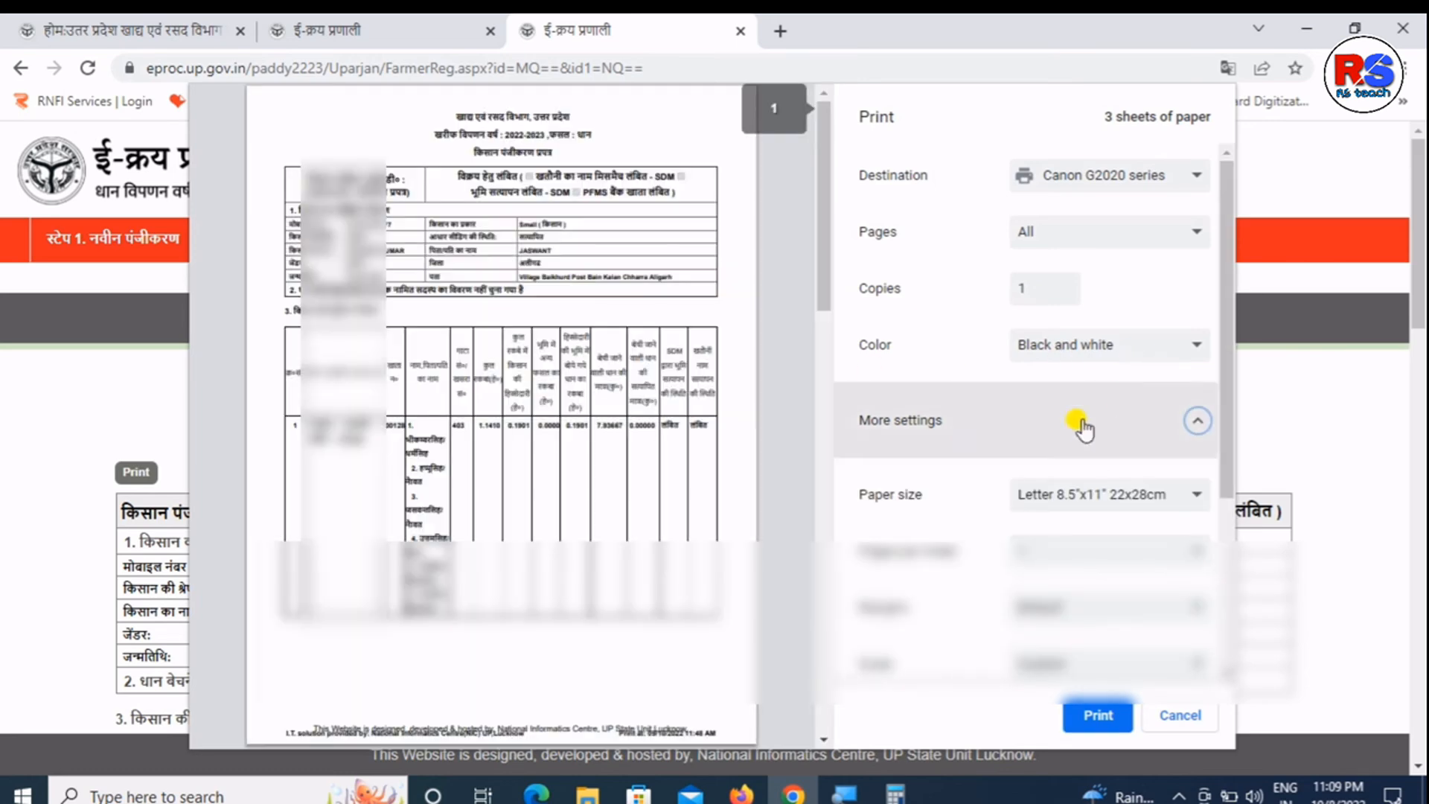
{"action": "mouse_move", "coordinate": [821, 267]}
{"action": "left_mouse_down"}
{"action": "mouse_move", "coordinate": [828, 488]}
{"action": "mouse_move", "coordinate": [821, 272]}
{"action": "left_mouse_up"}
{"action": "left_click", "coordinate": [1056, 178]}
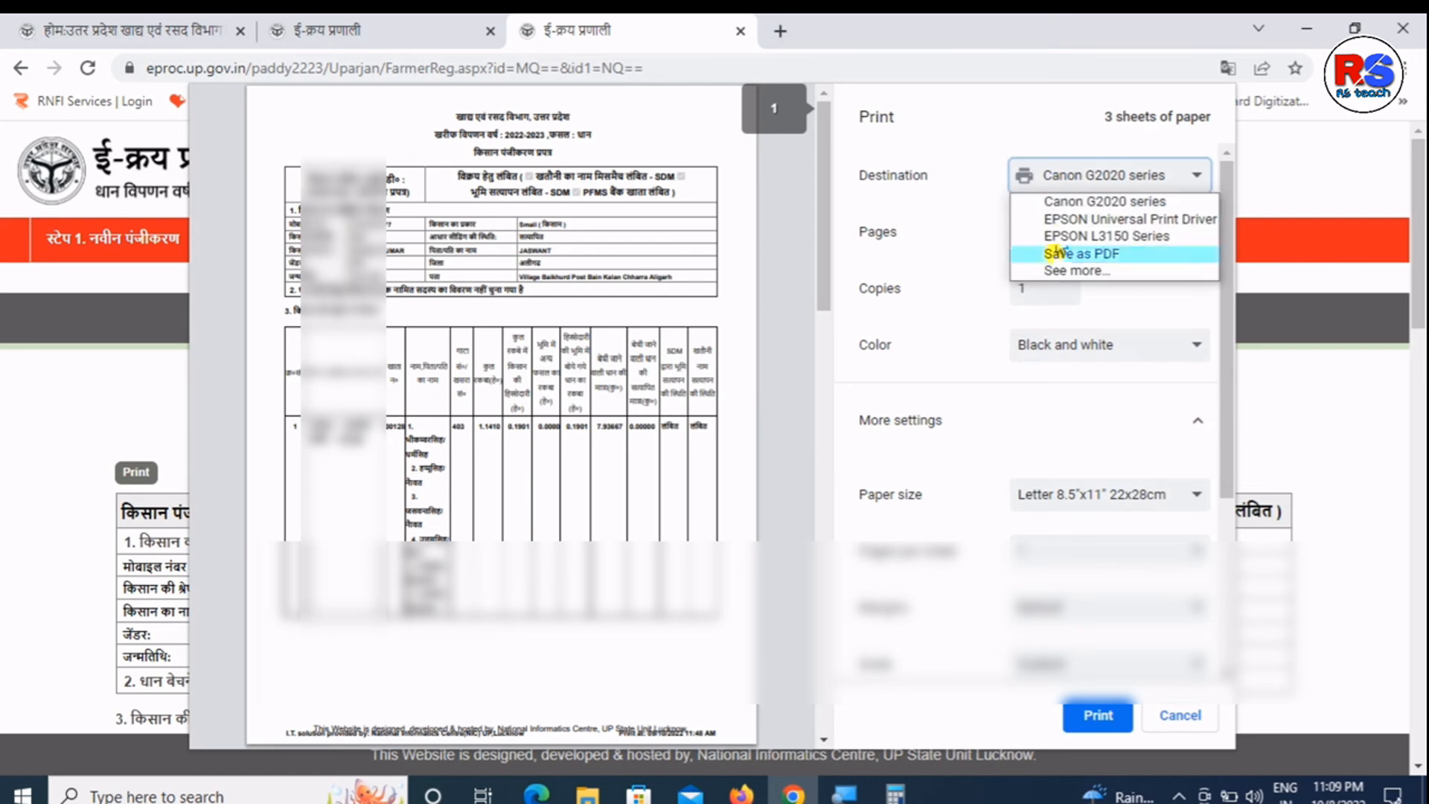
{"action": "left_click", "coordinate": [1055, 254]}
{"action": "left_click", "coordinate": [1088, 715]}
{"action": "key", "text": "Return"}
{"action": "key", "text": "Return"}
{"action": "key", "text": "Return"}
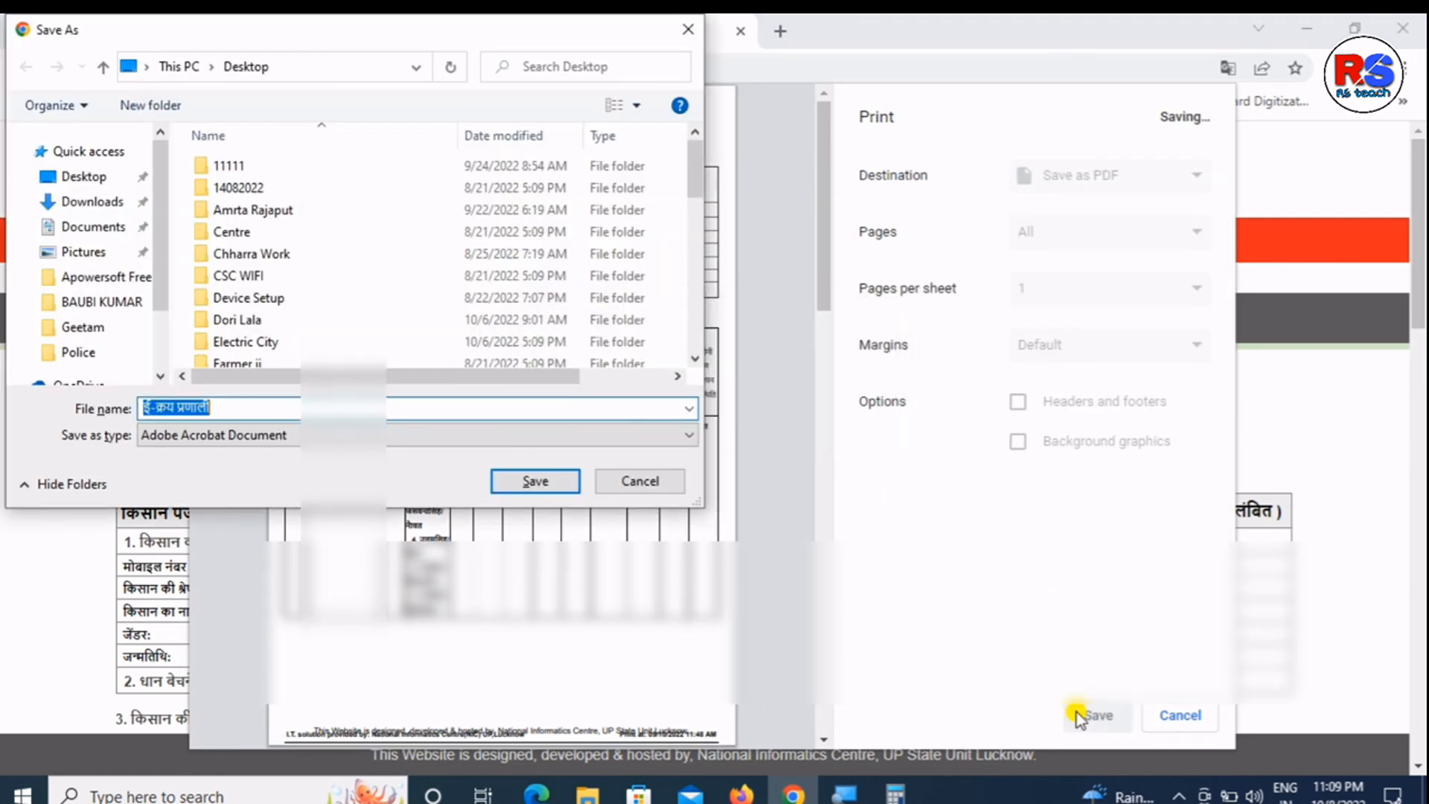
{"action": "key", "text": "Left"}
{"action": "key", "text": "Return"}
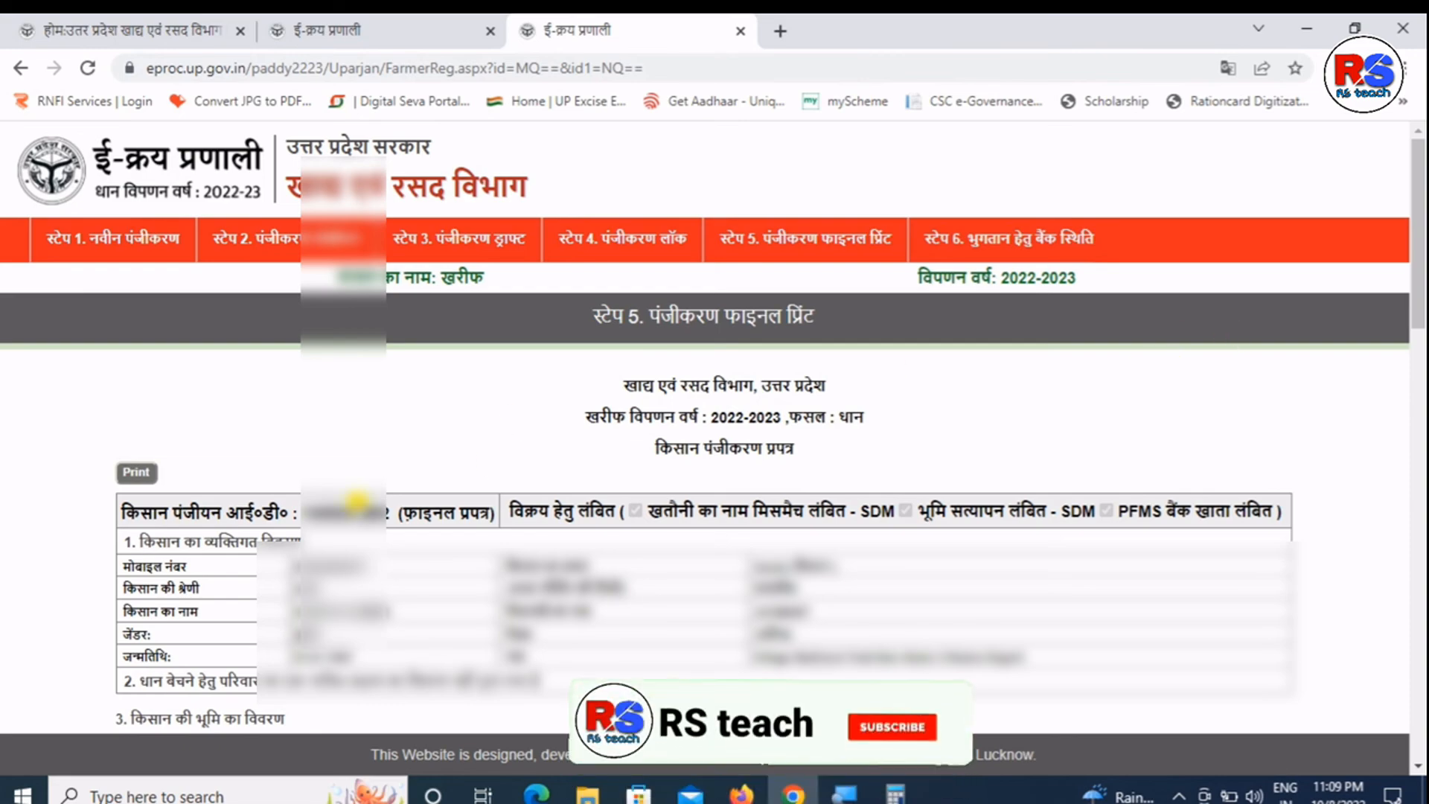
- Scroll through the final registration form, then open the Step 6 bank payment status tab
{"action": "left_click_drag", "start_coordinate": [1421, 274], "coordinate": [1419, 198]}
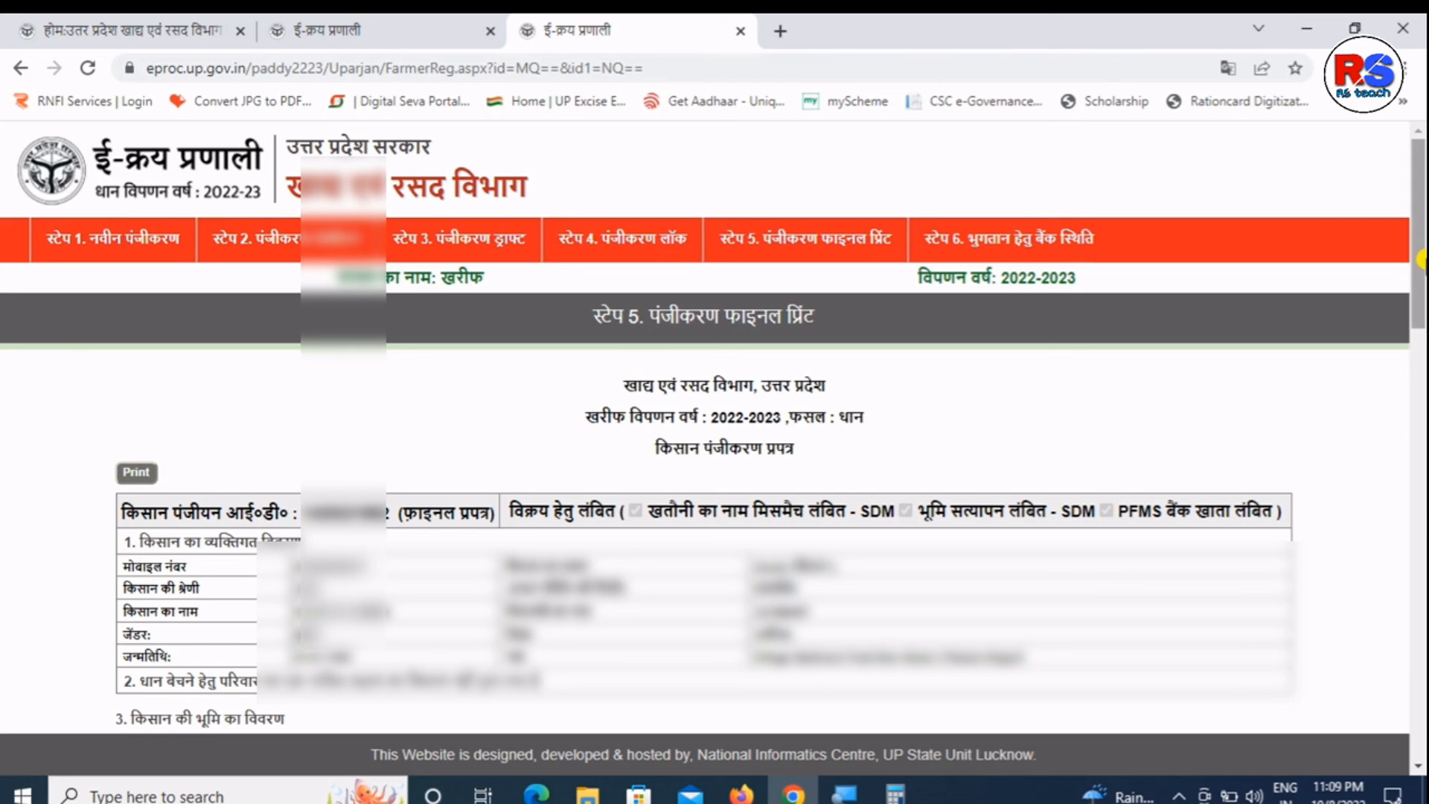
{"action": "left_click_drag", "start_coordinate": [1423, 257], "coordinate": [1422, 264]}
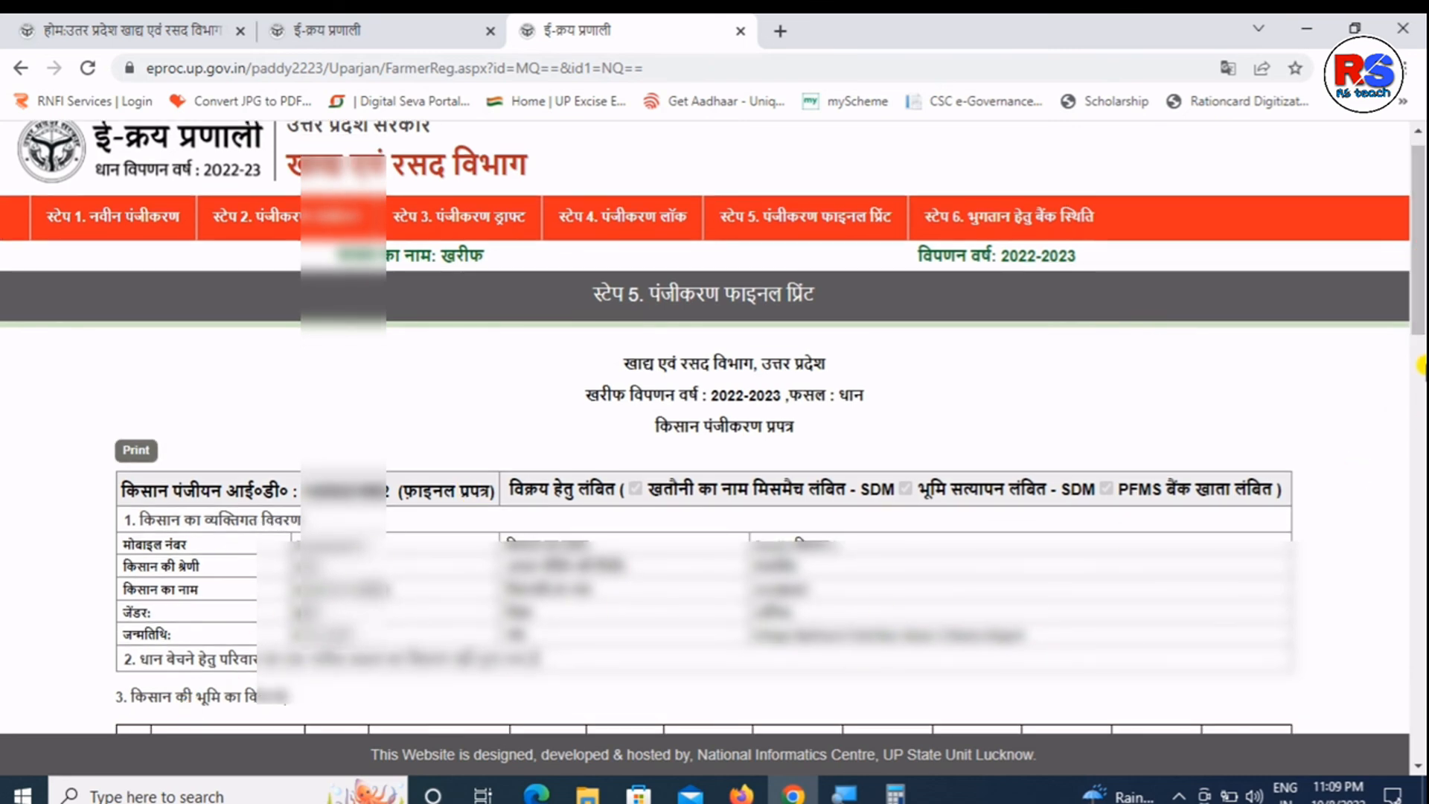
{"action": "left_click_drag", "start_coordinate": [1420, 321], "coordinate": [1383, 683]}
{"action": "scroll", "coordinate": [1383, 683], "scroll_direction": "up", "scroll_amount": 10}
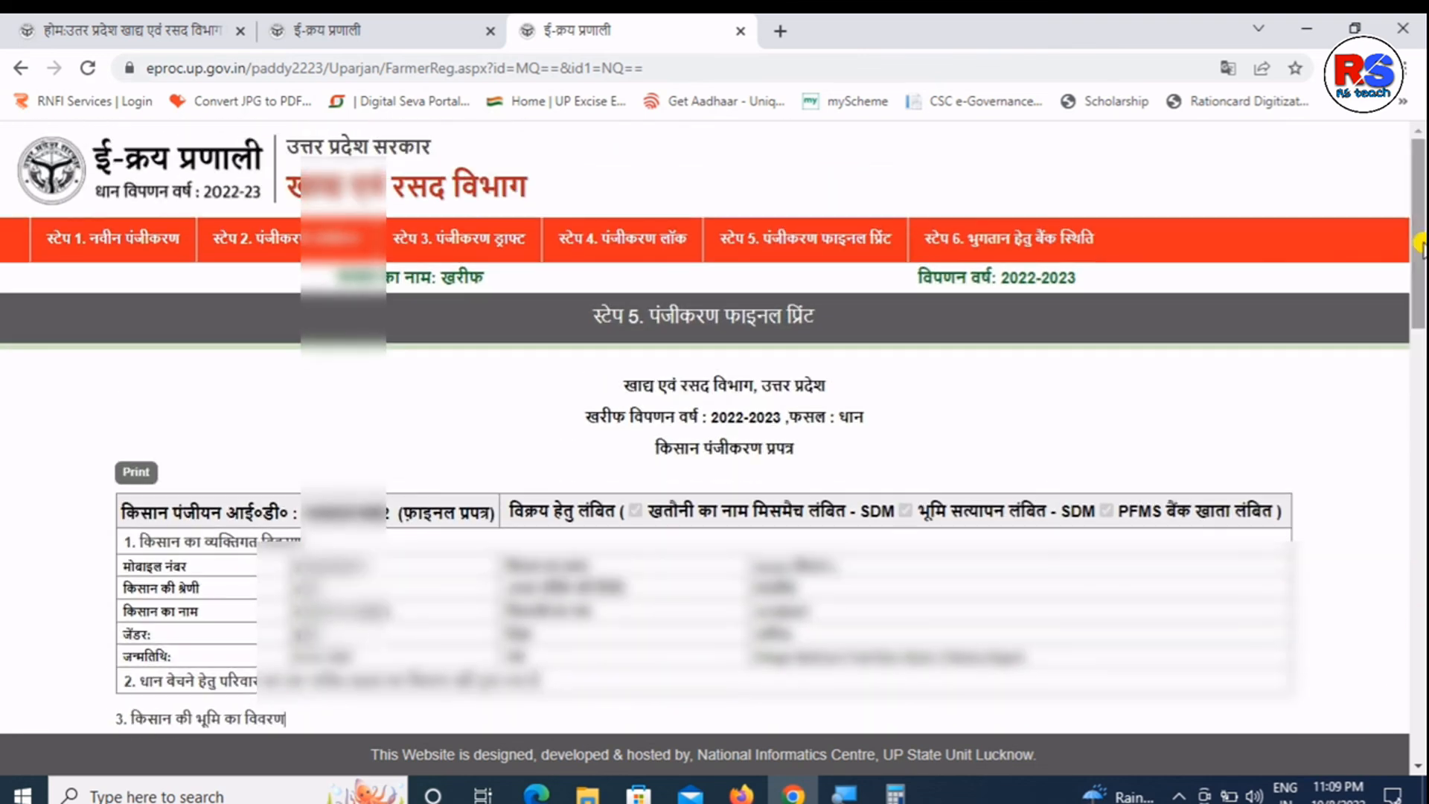
{"action": "left_click", "coordinate": [1024, 257]}
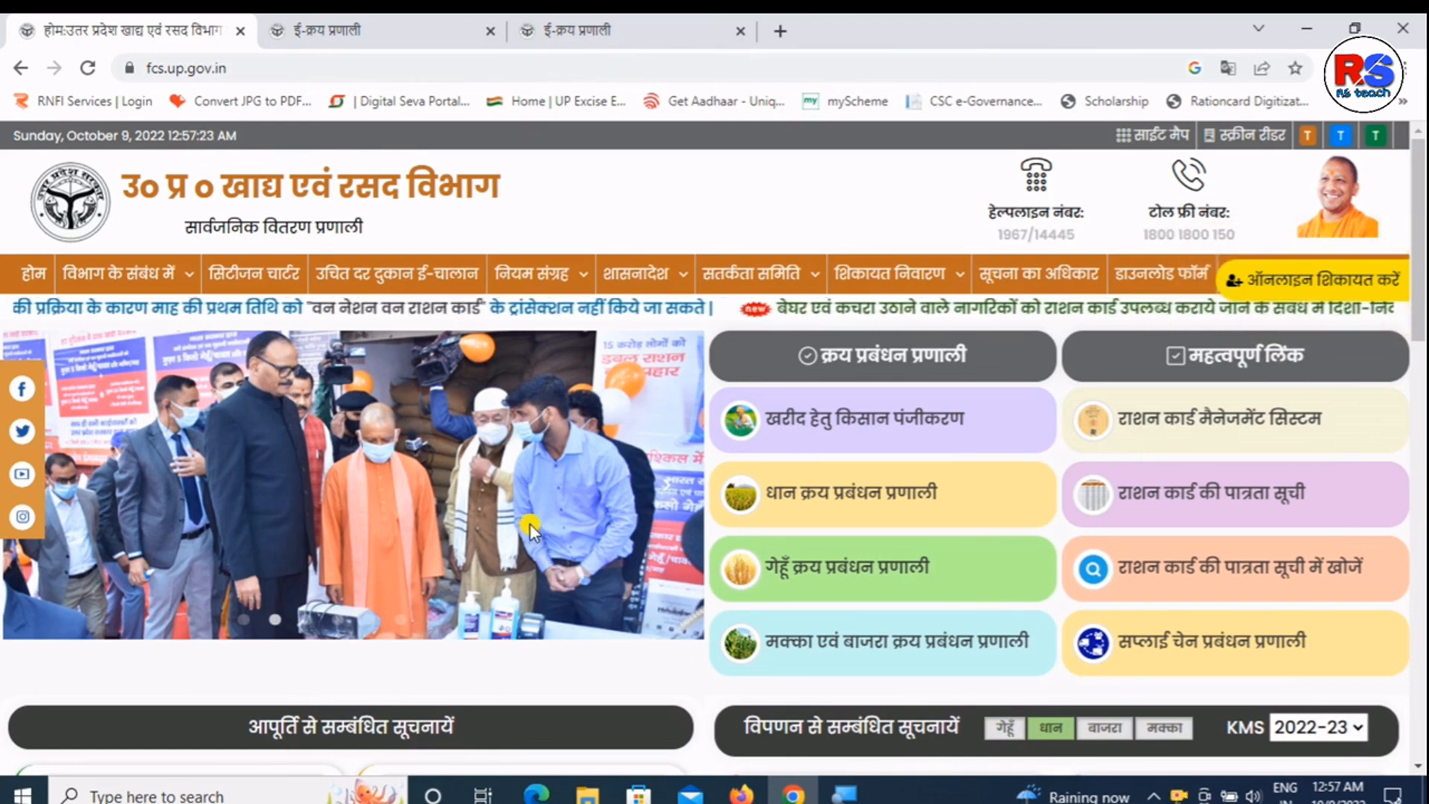
- From the registration options page, open 'धान खरीद हेतु किसान पंजीकरण' in a new tab
{"action": "left_click", "coordinate": [281, 28]}
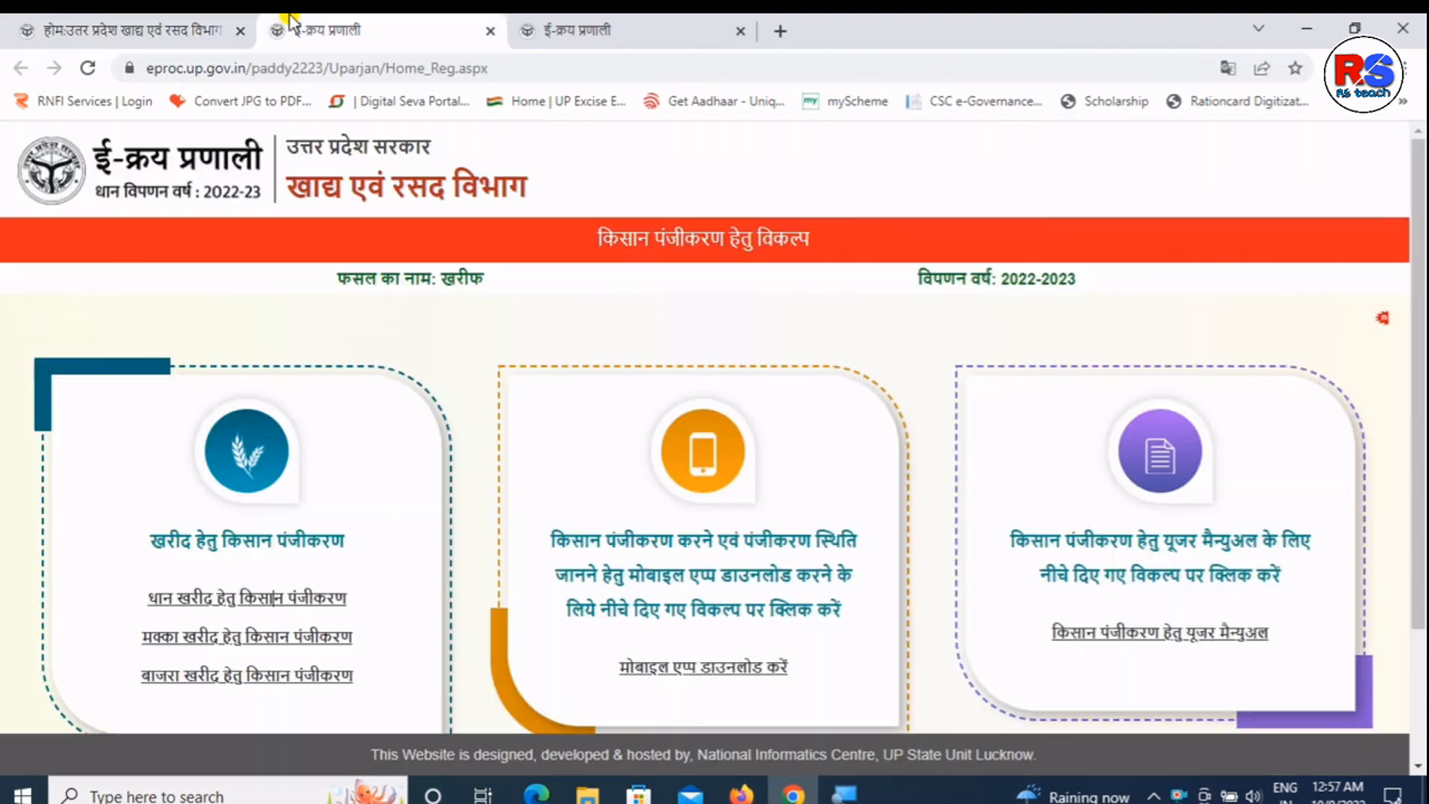
{"action": "triple_click", "coordinate": [285, 549]}
{"action": "left_click", "coordinate": [193, 556]}
{"action": "triple_click", "coordinate": [191, 545]}
{"action": "double_click", "coordinate": [256, 552]}
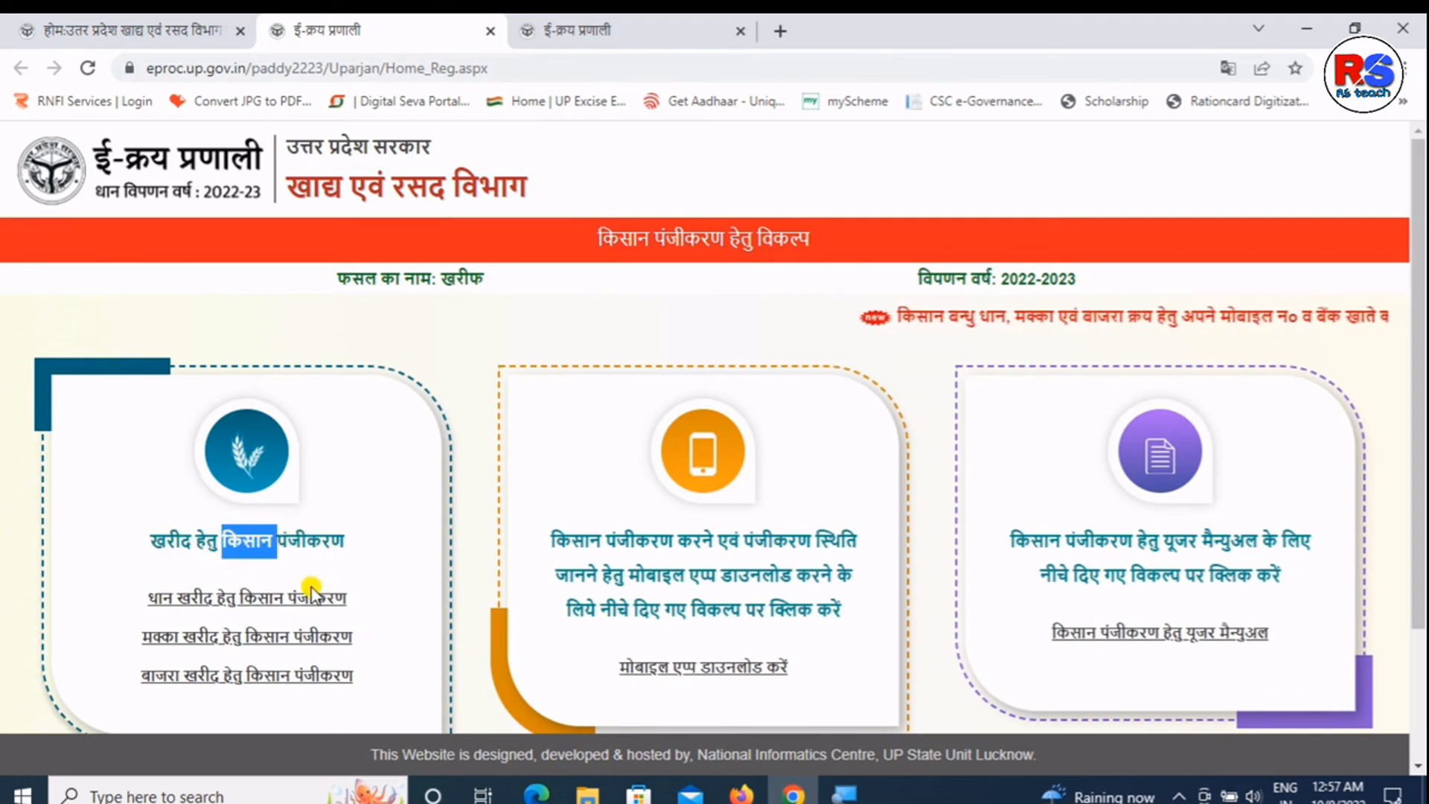
{"action": "left_click", "coordinate": [297, 605]}
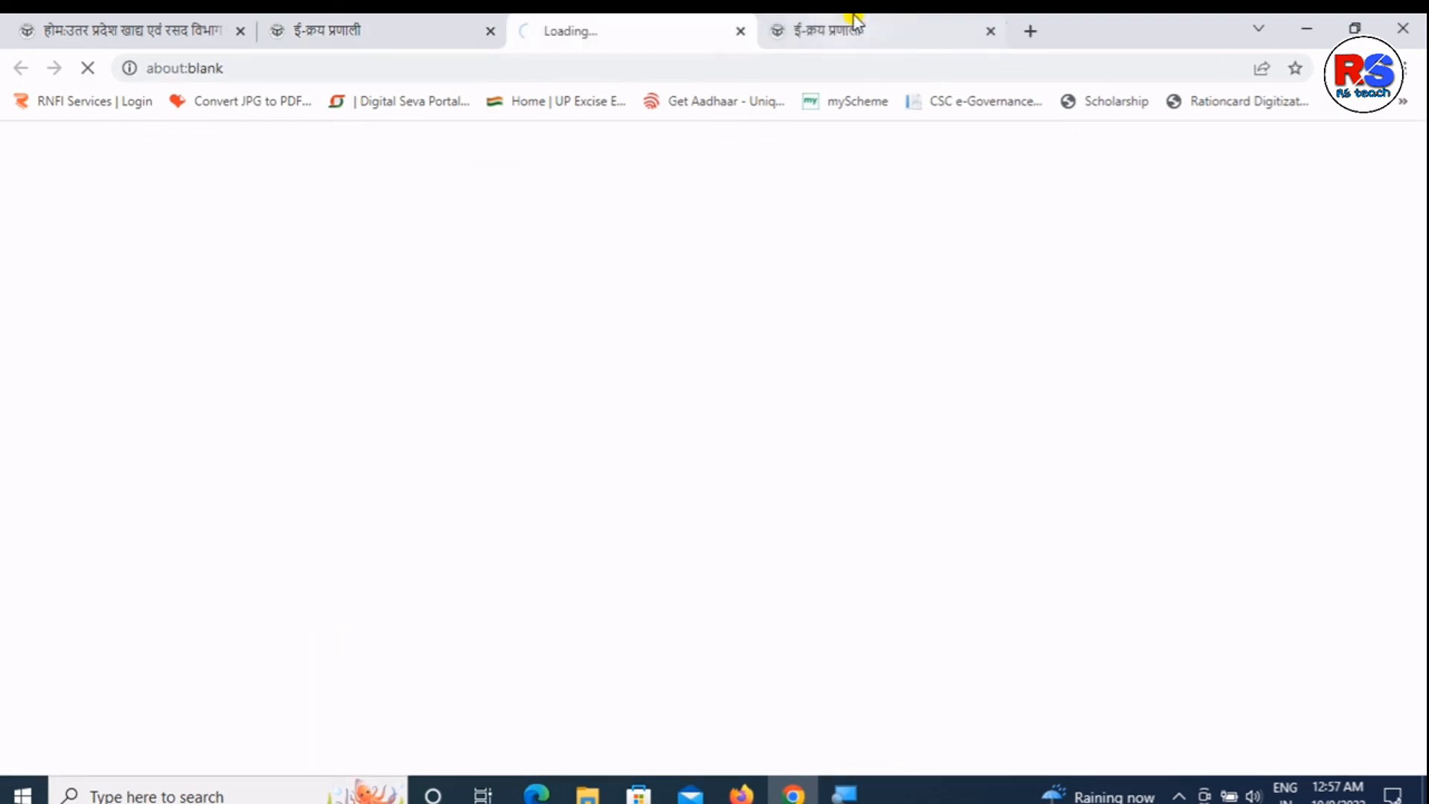
{"action": "left_click", "coordinate": [832, 32]}
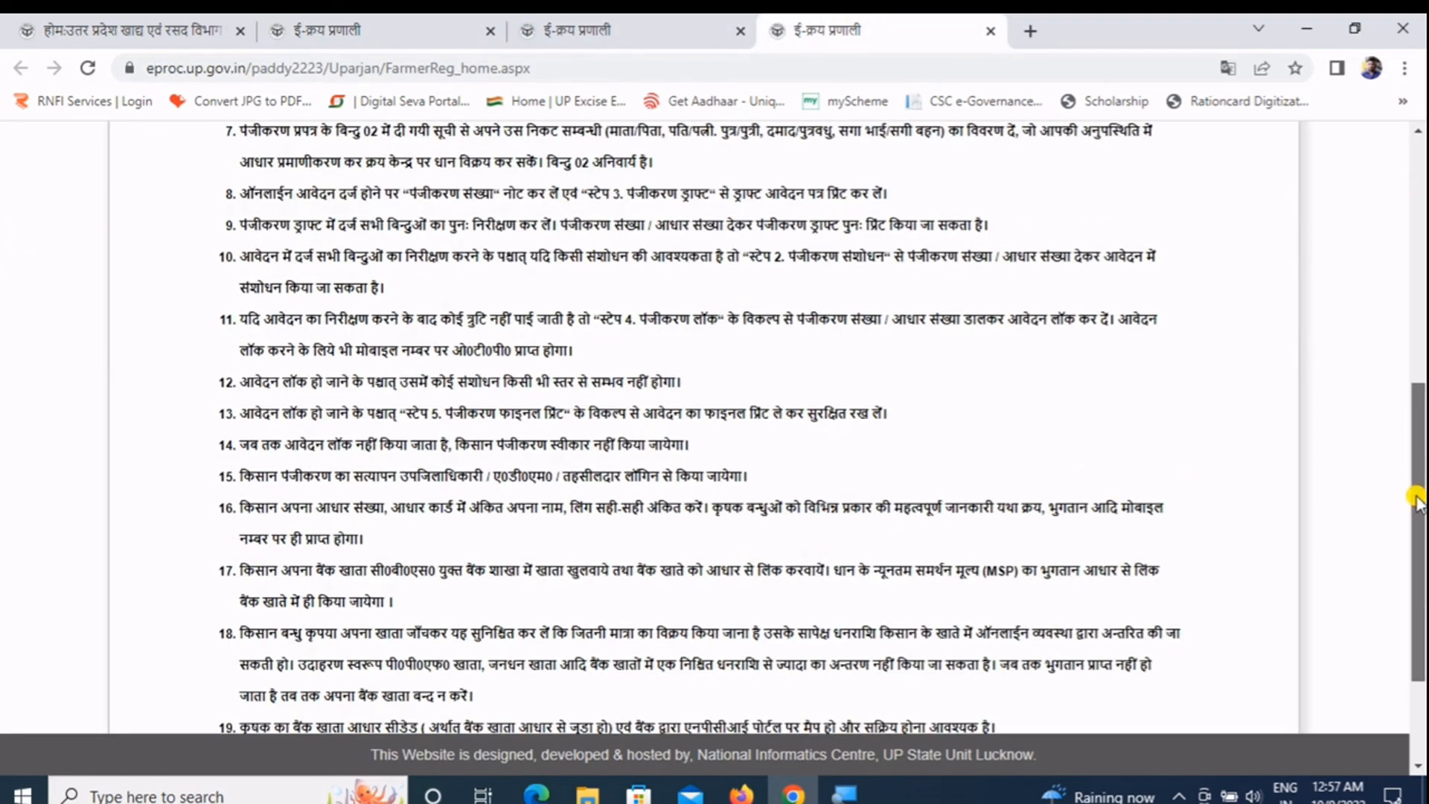